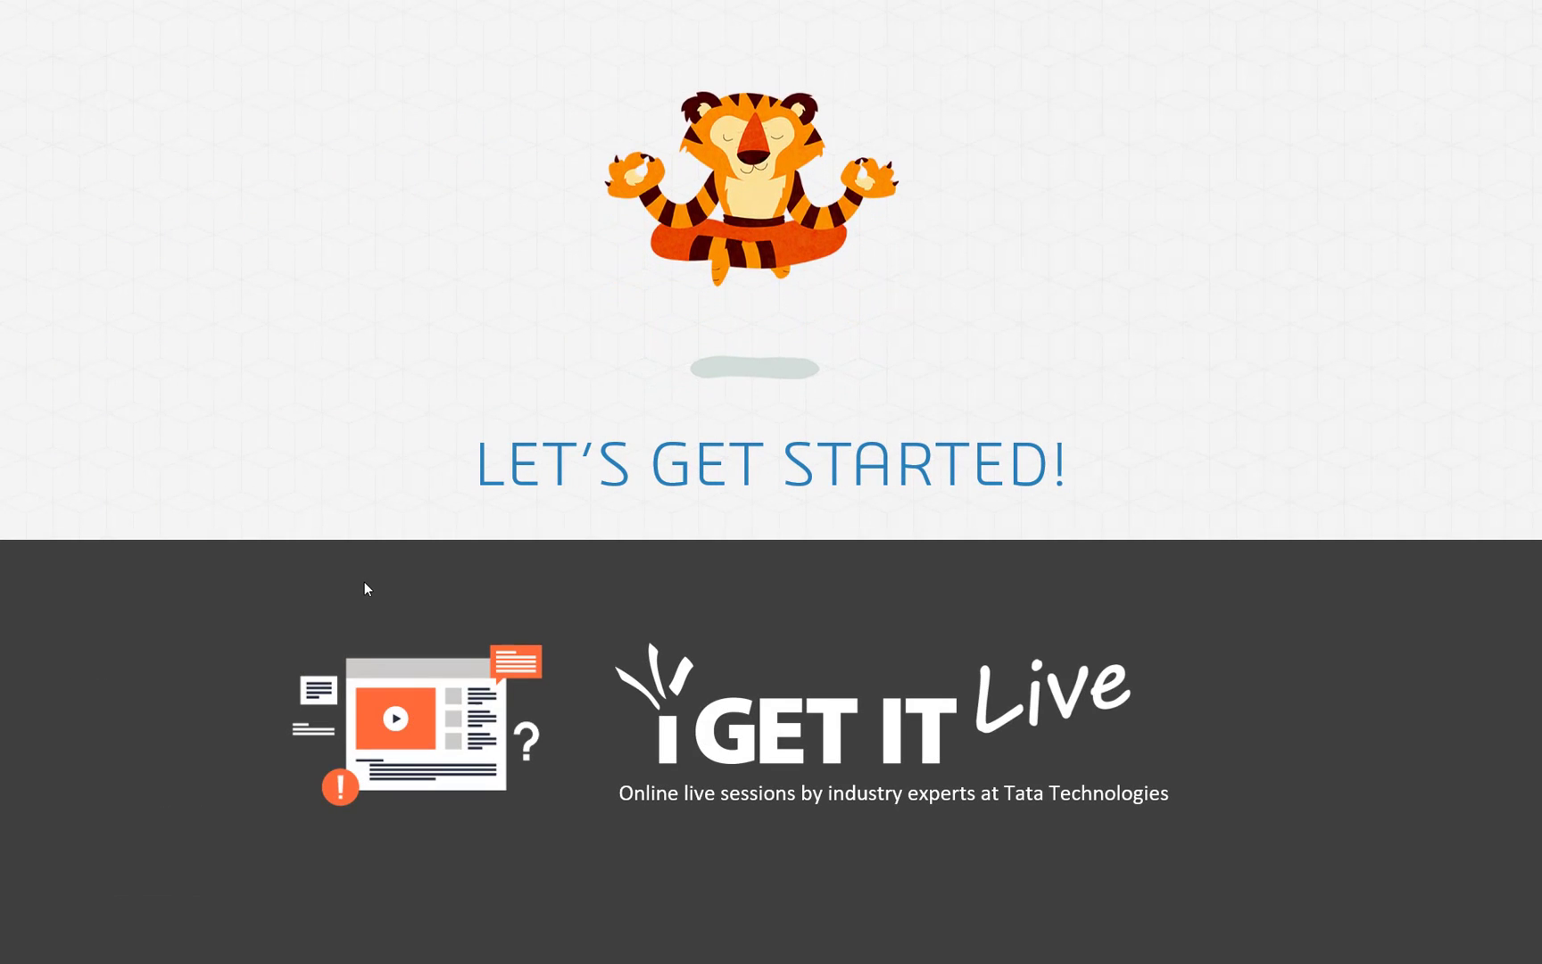
Switch to Autodesk Inventor and create a new model state in the FlangeManifold part.
{"action": "key", "text": "alt+Tab"}
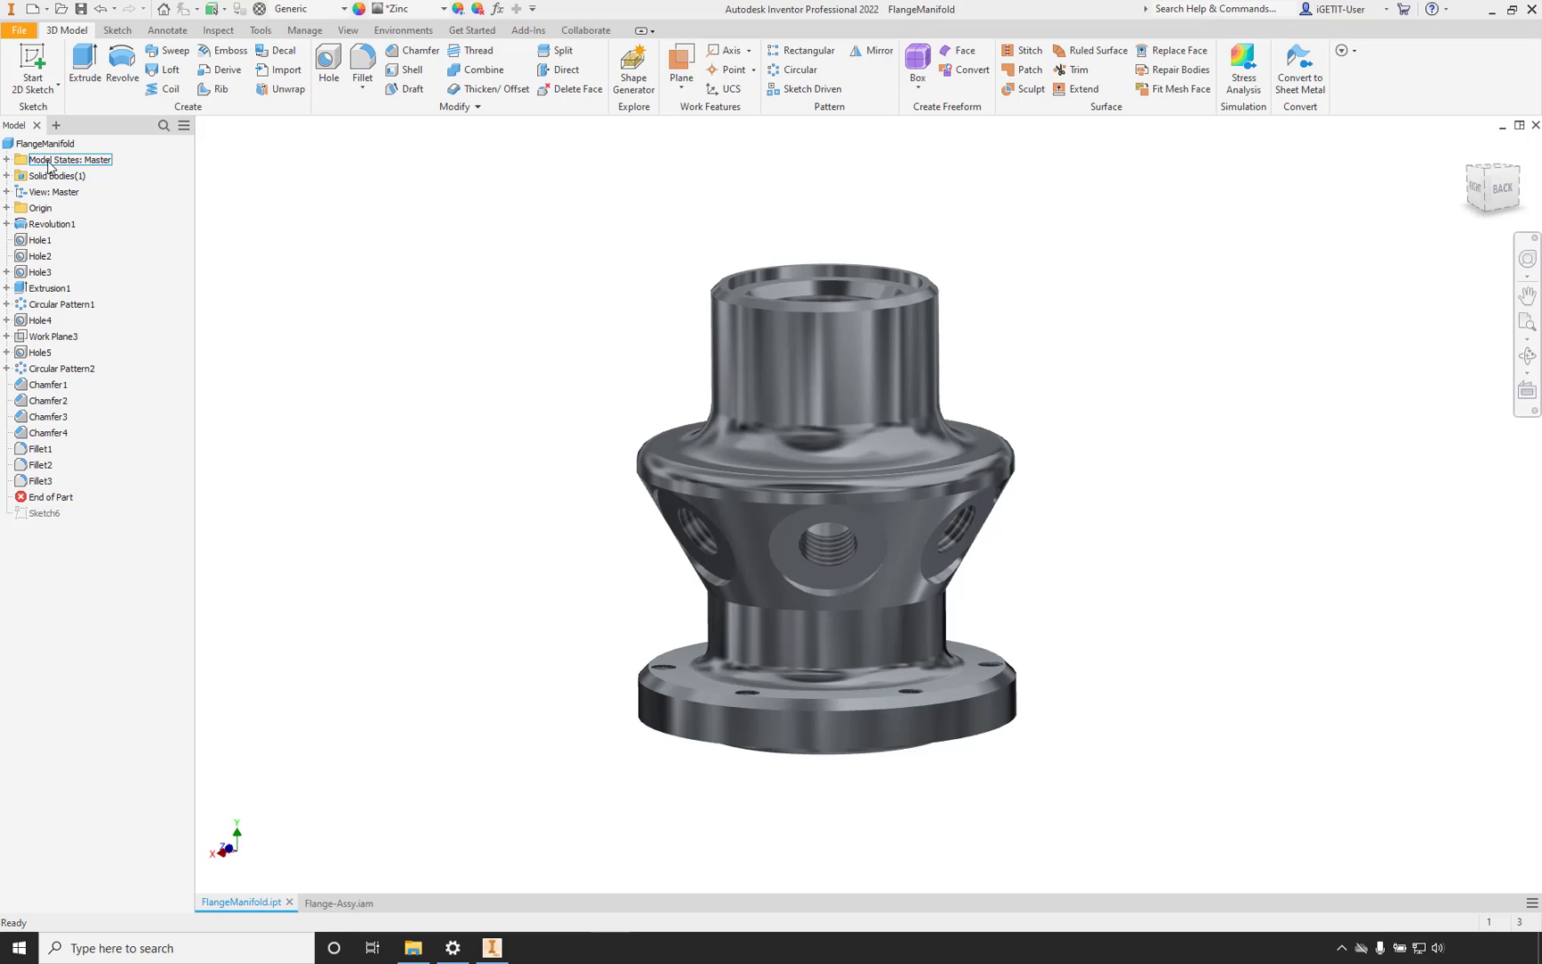
{"action": "left_click", "coordinate": [6, 193]}
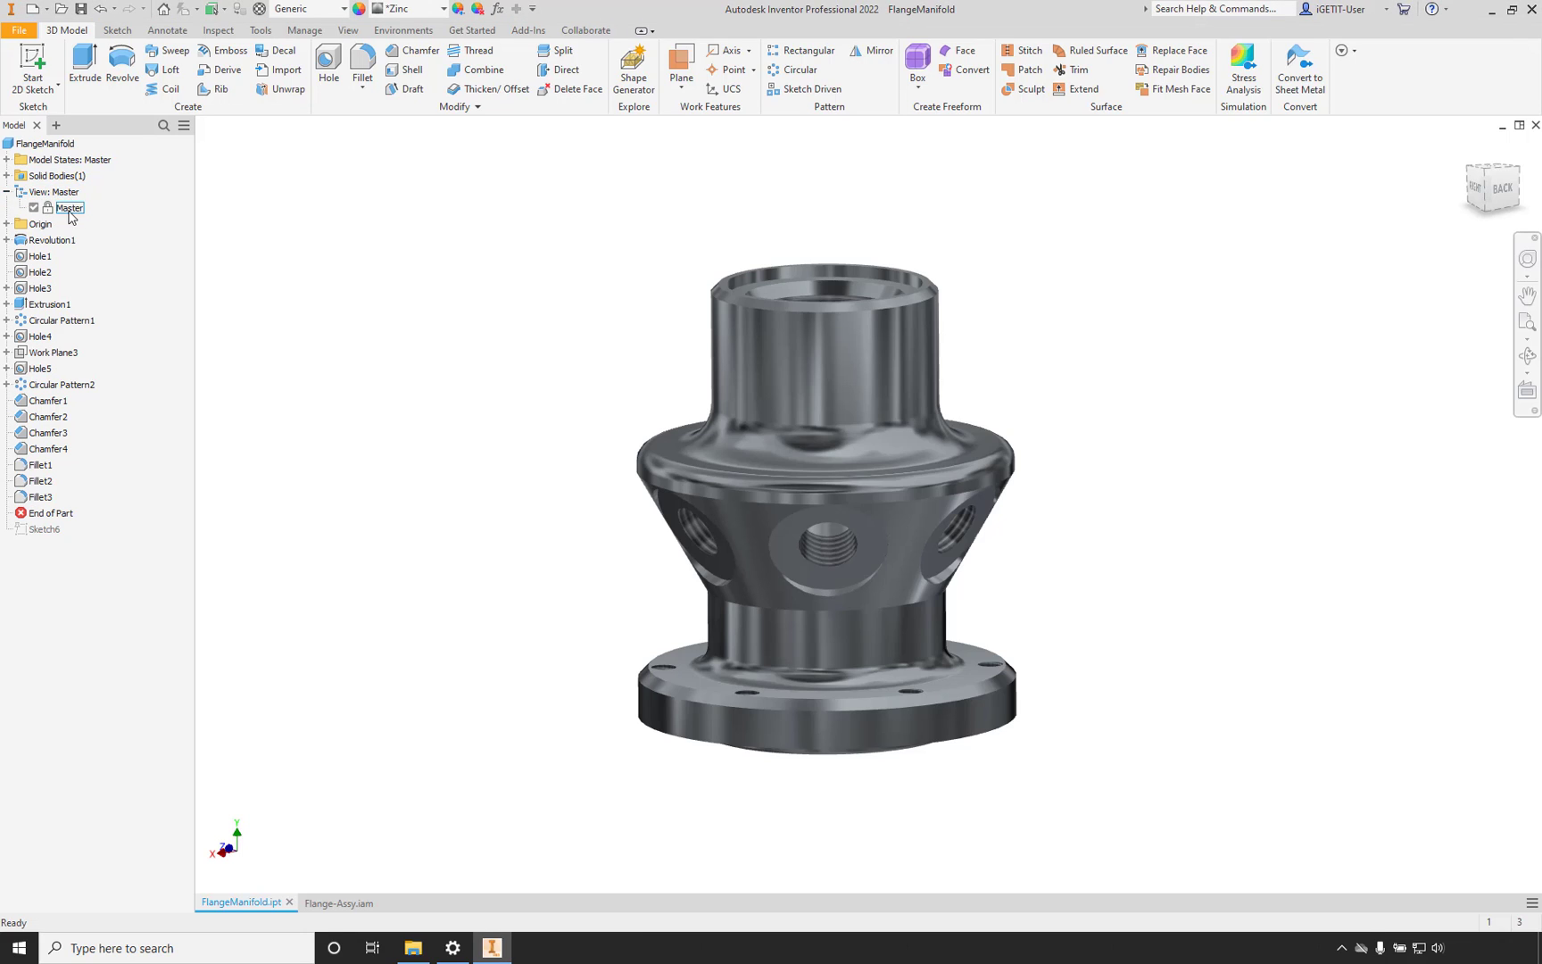
{"action": "left_click", "coordinate": [7, 160]}
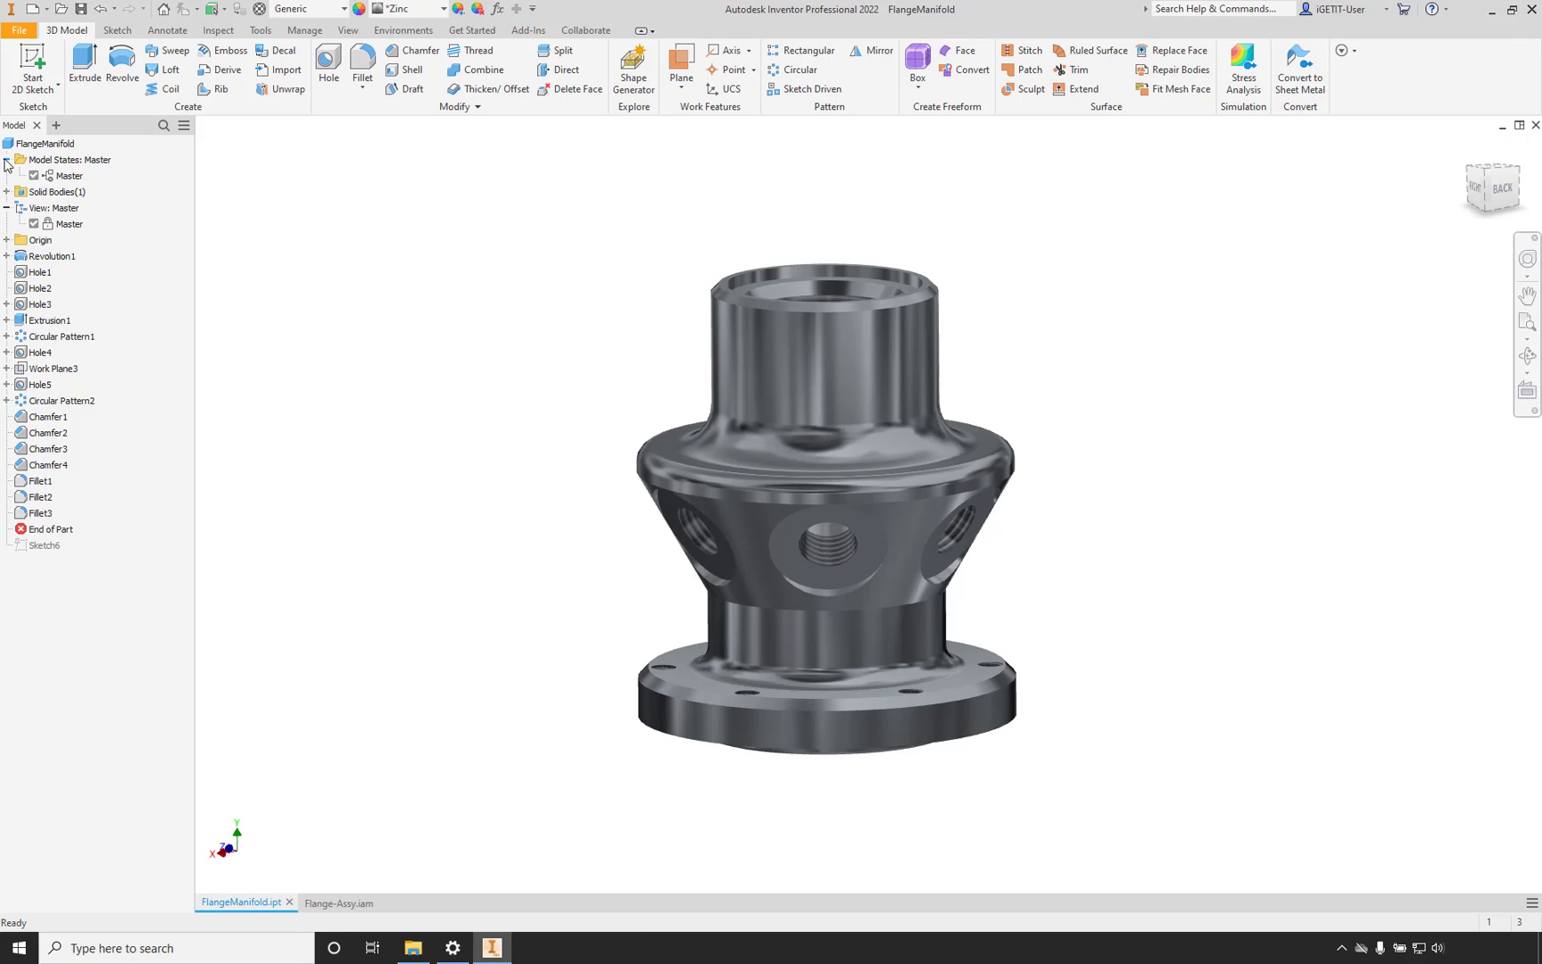
{"action": "left_click", "coordinate": [59, 176]}
{"action": "left_click", "coordinate": [58, 177]}
{"action": "left_click", "coordinate": [102, 174]}
{"action": "left_click", "coordinate": [75, 178]}
{"action": "left_click", "coordinate": [74, 178]}
{"action": "right_click", "coordinate": [72, 165]}
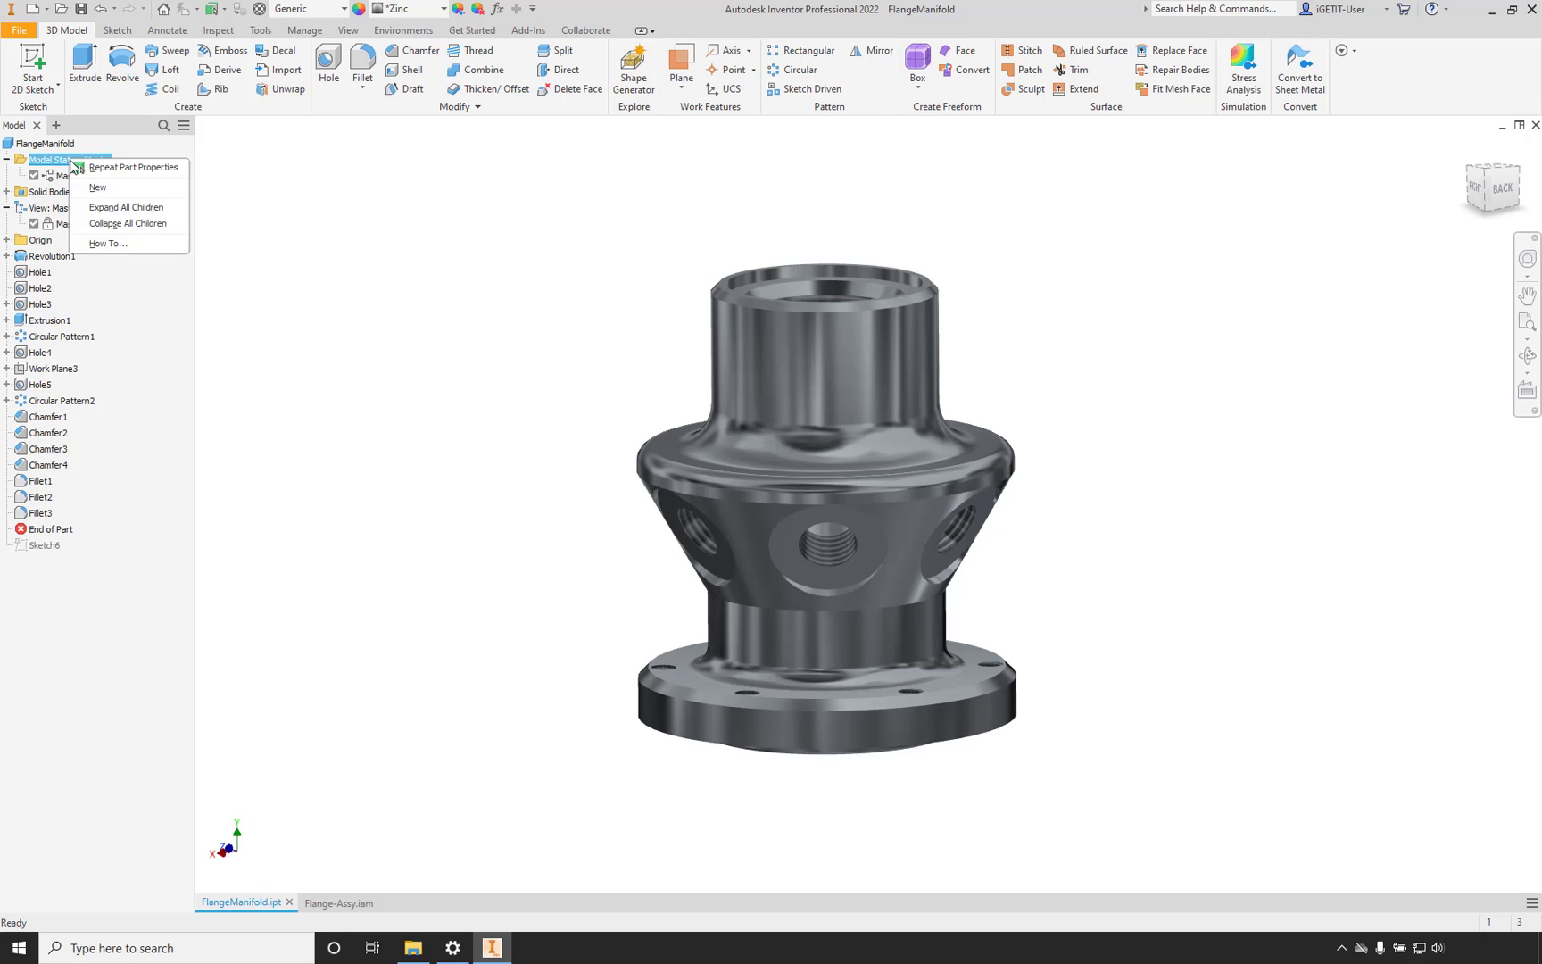
{"action": "left_click", "coordinate": [106, 192]}
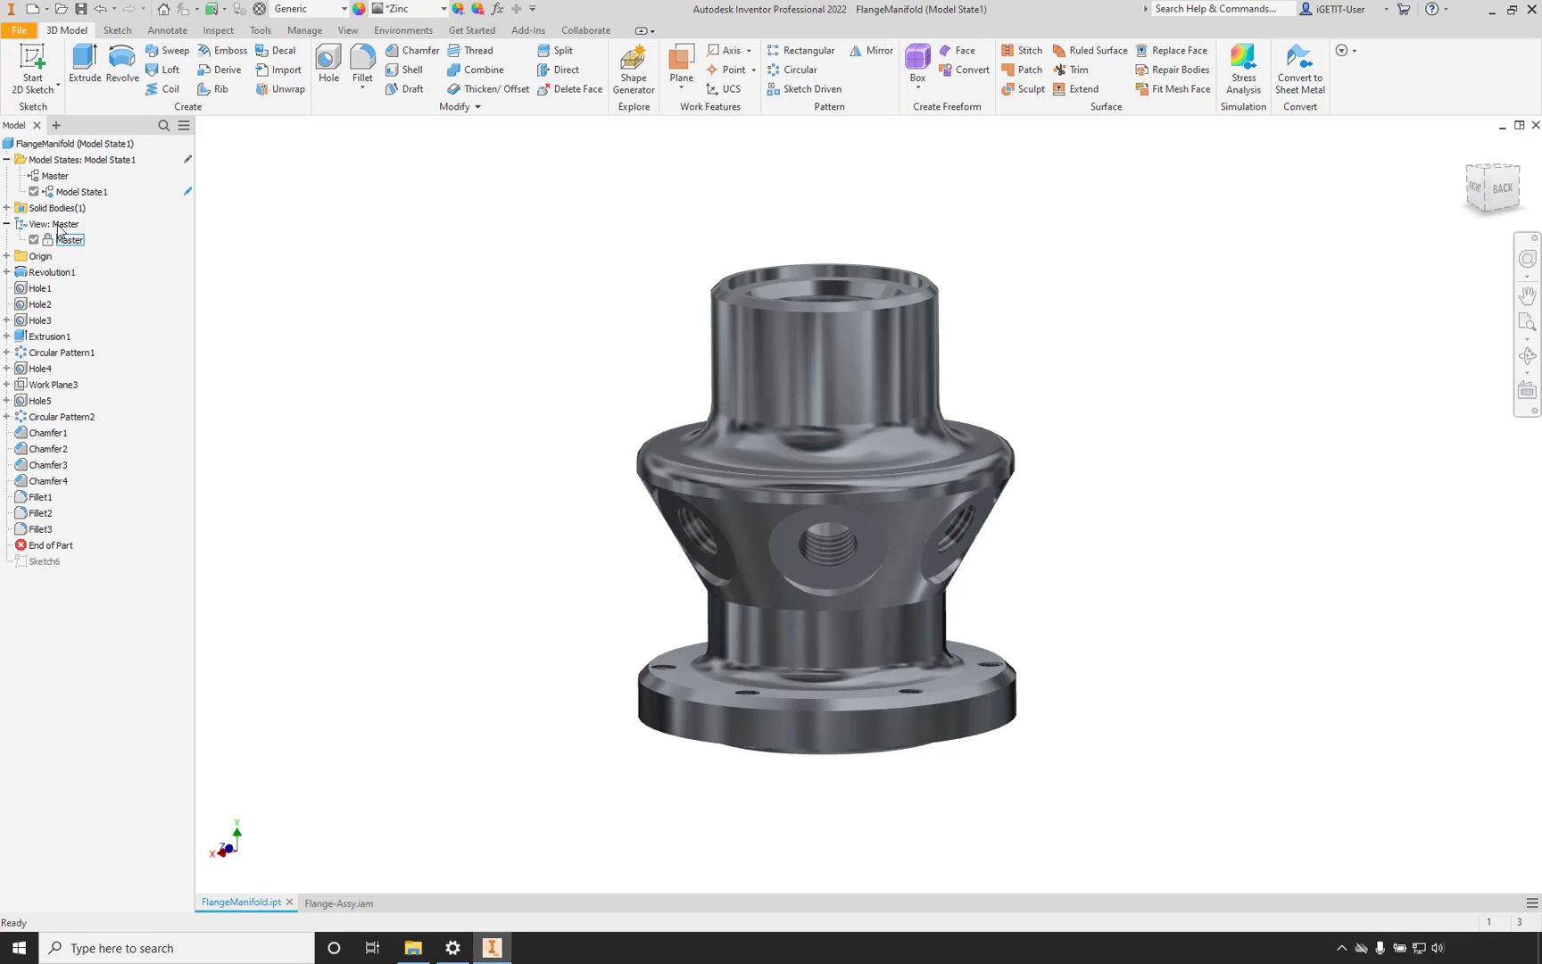
Activate the Master model state and toggle the edit scope to all model states and back.
{"action": "double_click", "coordinate": [103, 193]}
{"action": "left_click", "coordinate": [232, 198]}
{"action": "left_click", "coordinate": [80, 192]}
{"action": "left_click", "coordinate": [80, 192]}
{"action": "left_click", "coordinate": [50, 177]}
{"action": "double_click", "coordinate": [50, 176]}
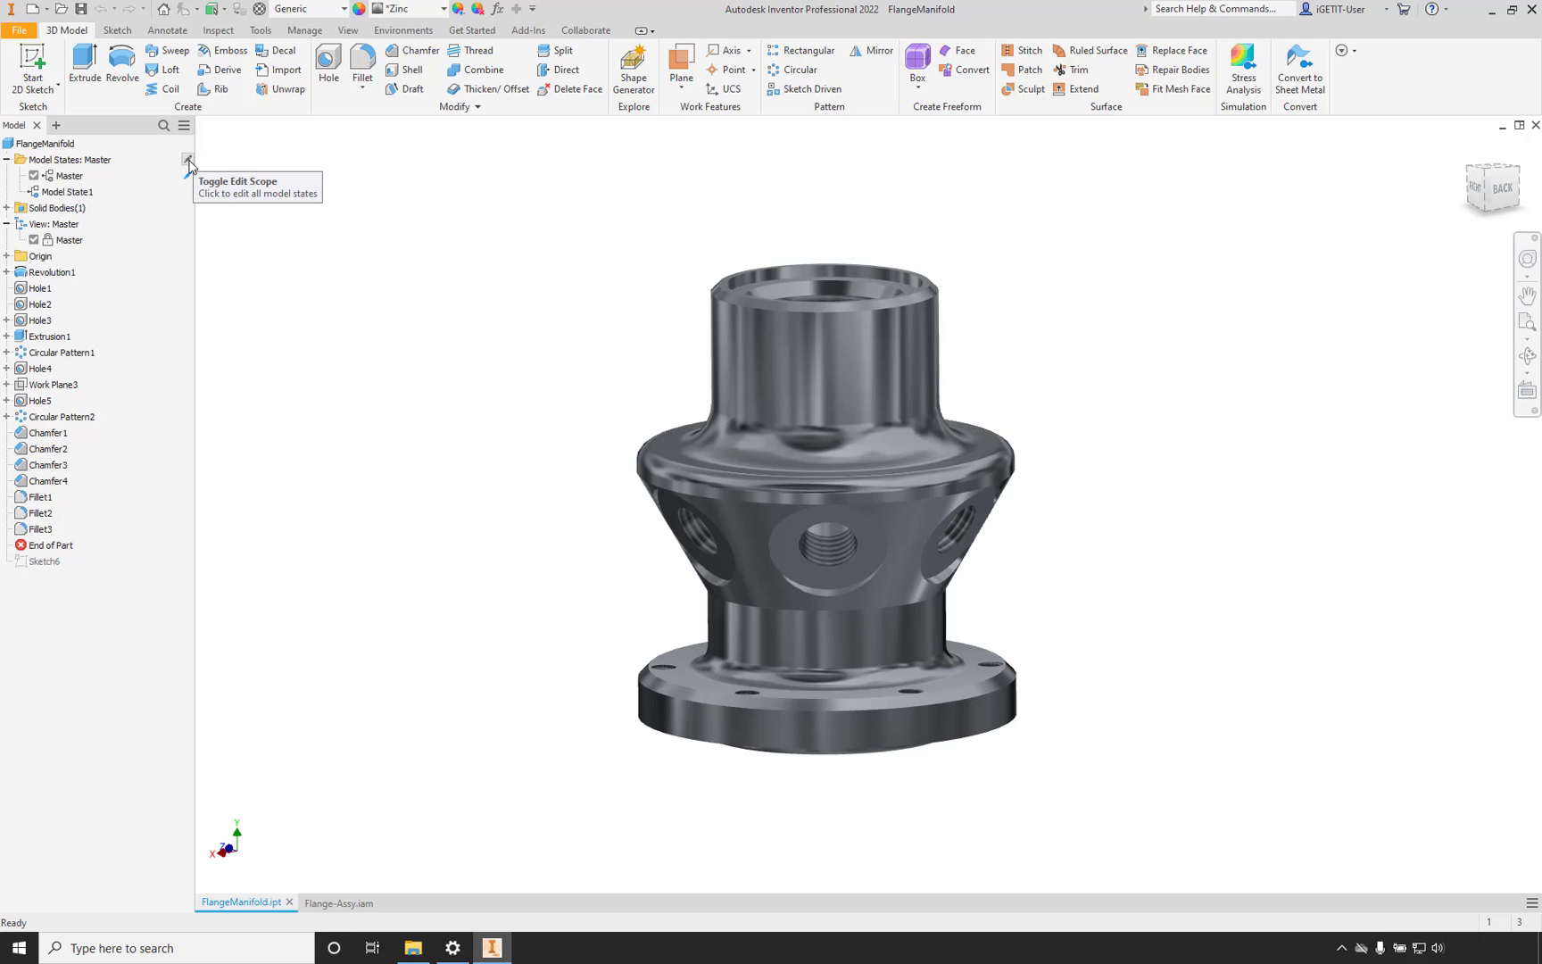
{"action": "left_click", "coordinate": [187, 159]}
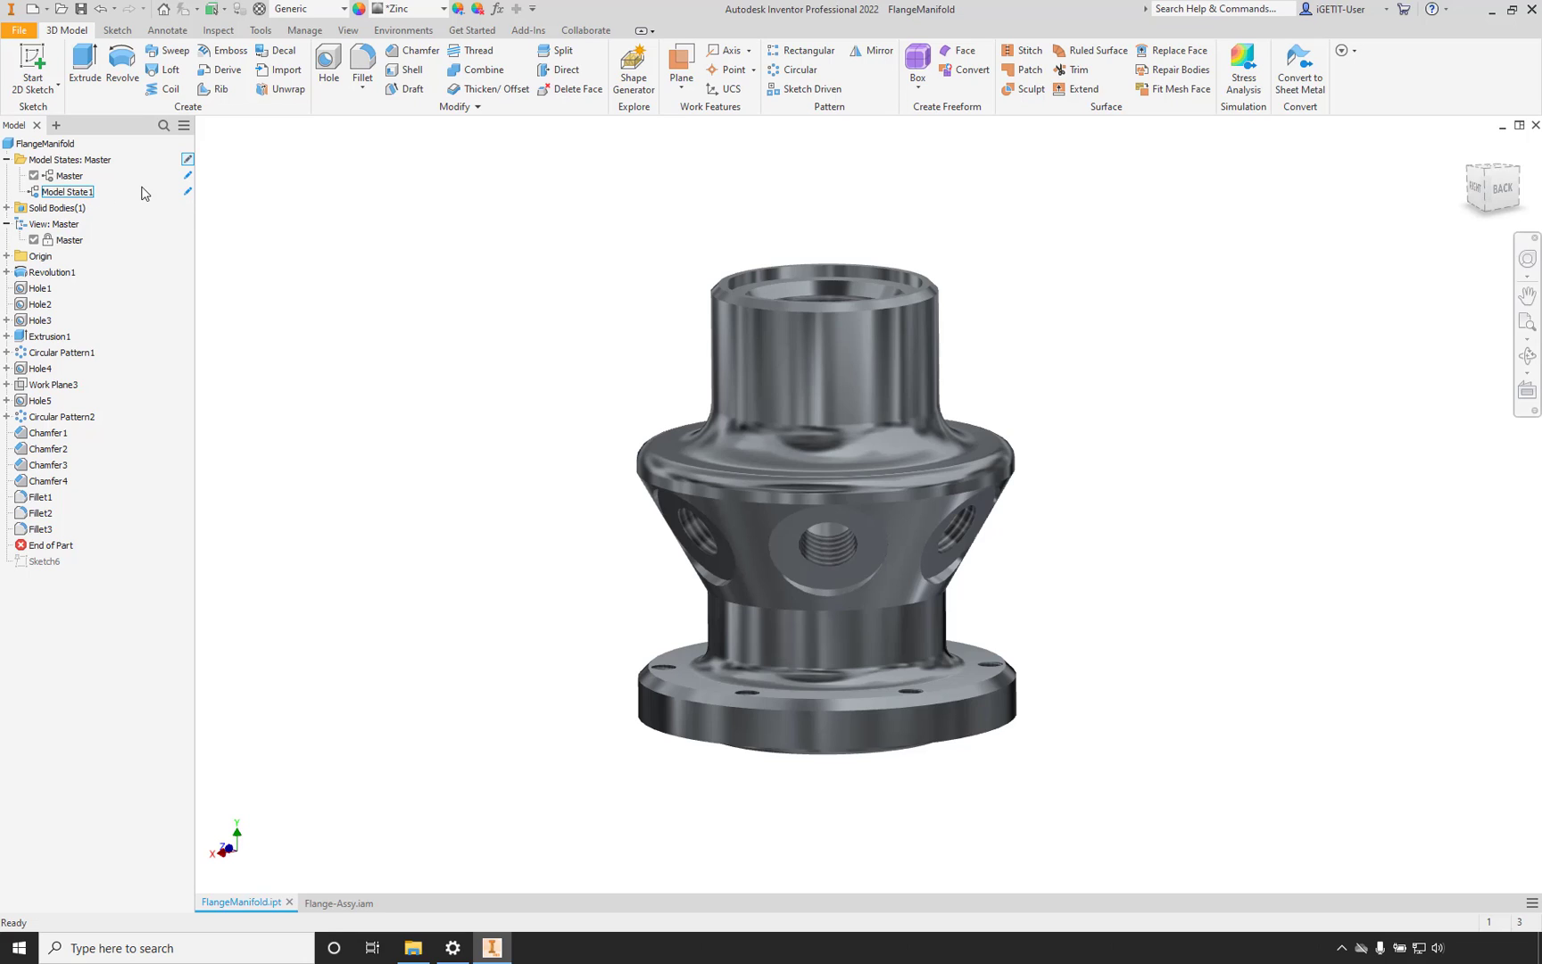
{"action": "left_click", "coordinate": [187, 161]}
Activate Model State1 and set Circular Pattern2, the threaded side holes, to 3 occurrences.
{"action": "double_click", "coordinate": [37, 192]}
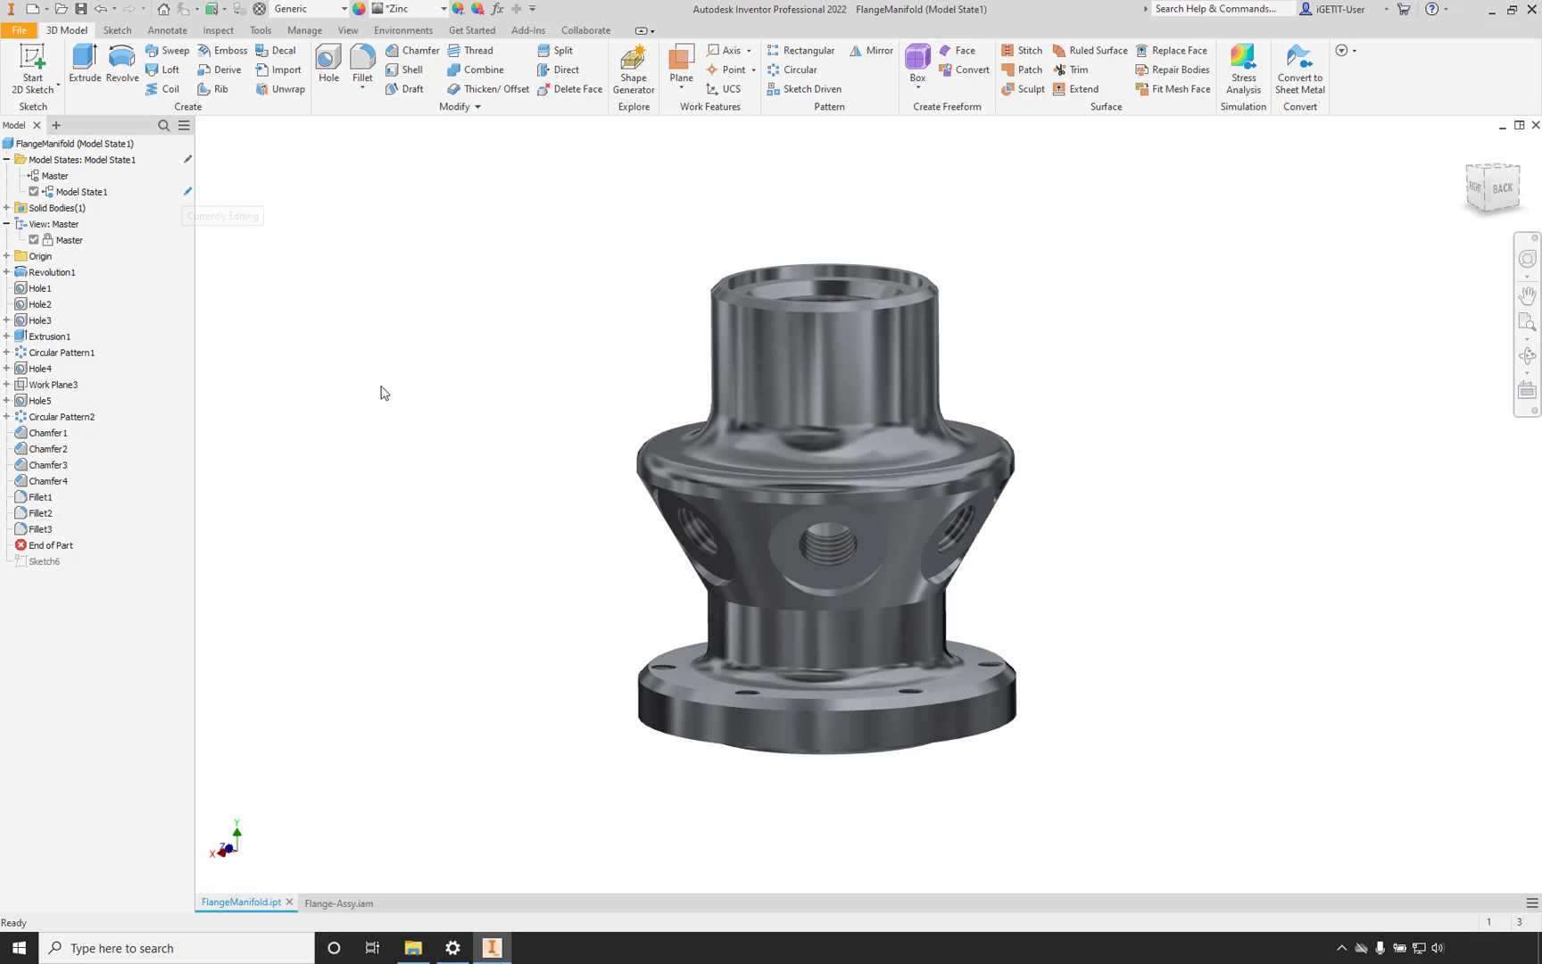
{"action": "right_click", "coordinate": [83, 422]}
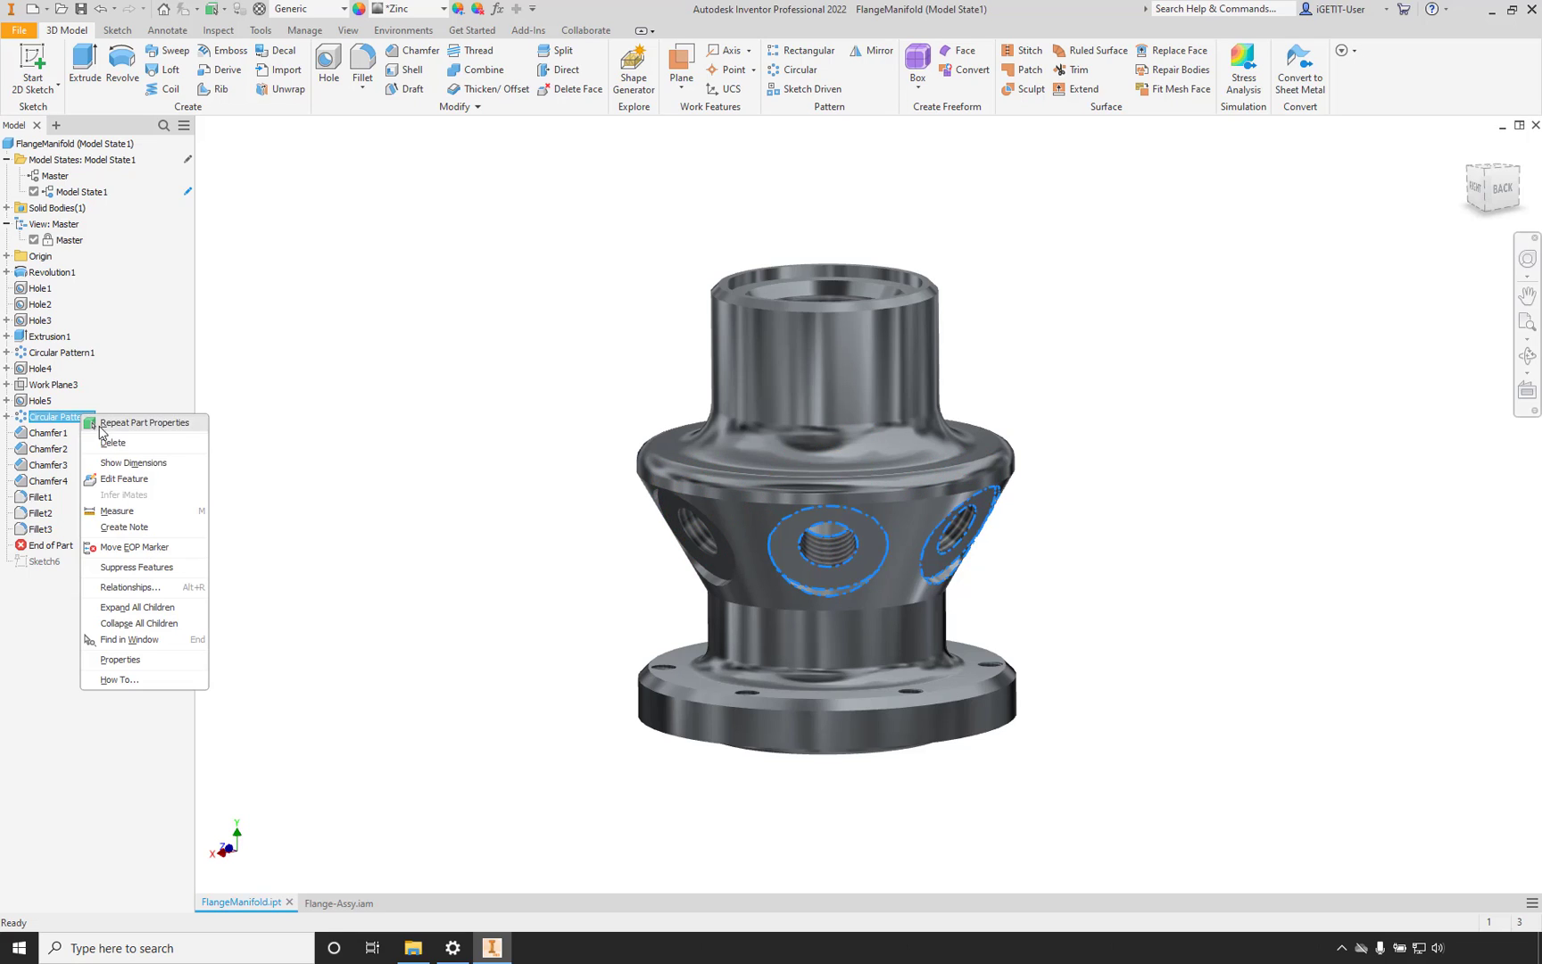
{"action": "left_click", "coordinate": [125, 479]}
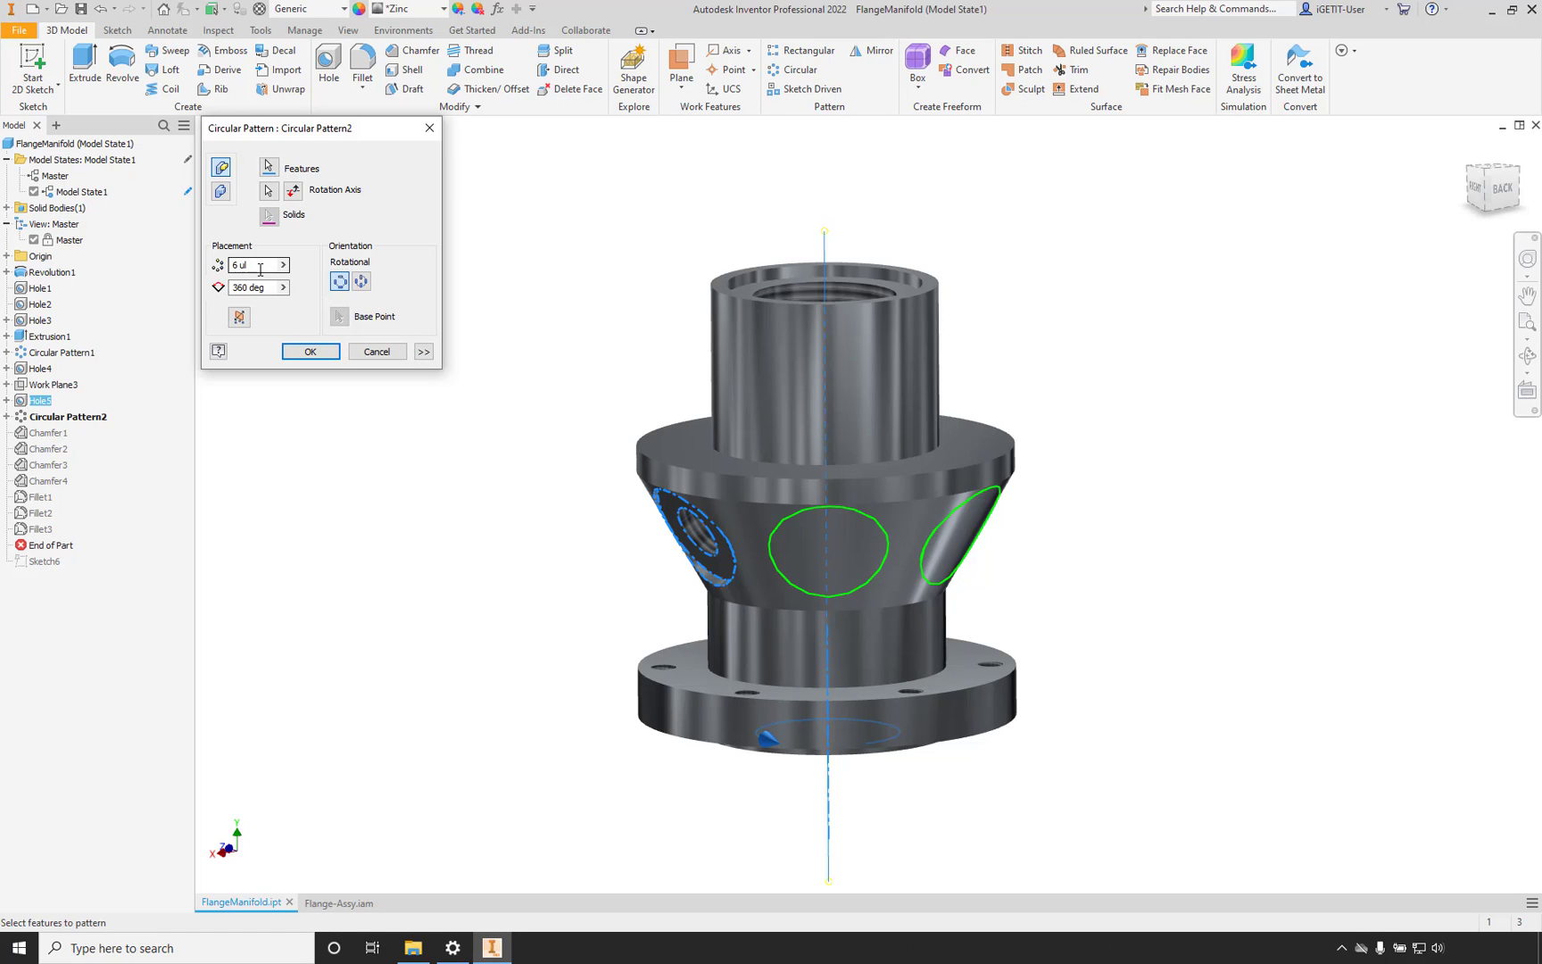
{"action": "left_click", "coordinate": [260, 269]}
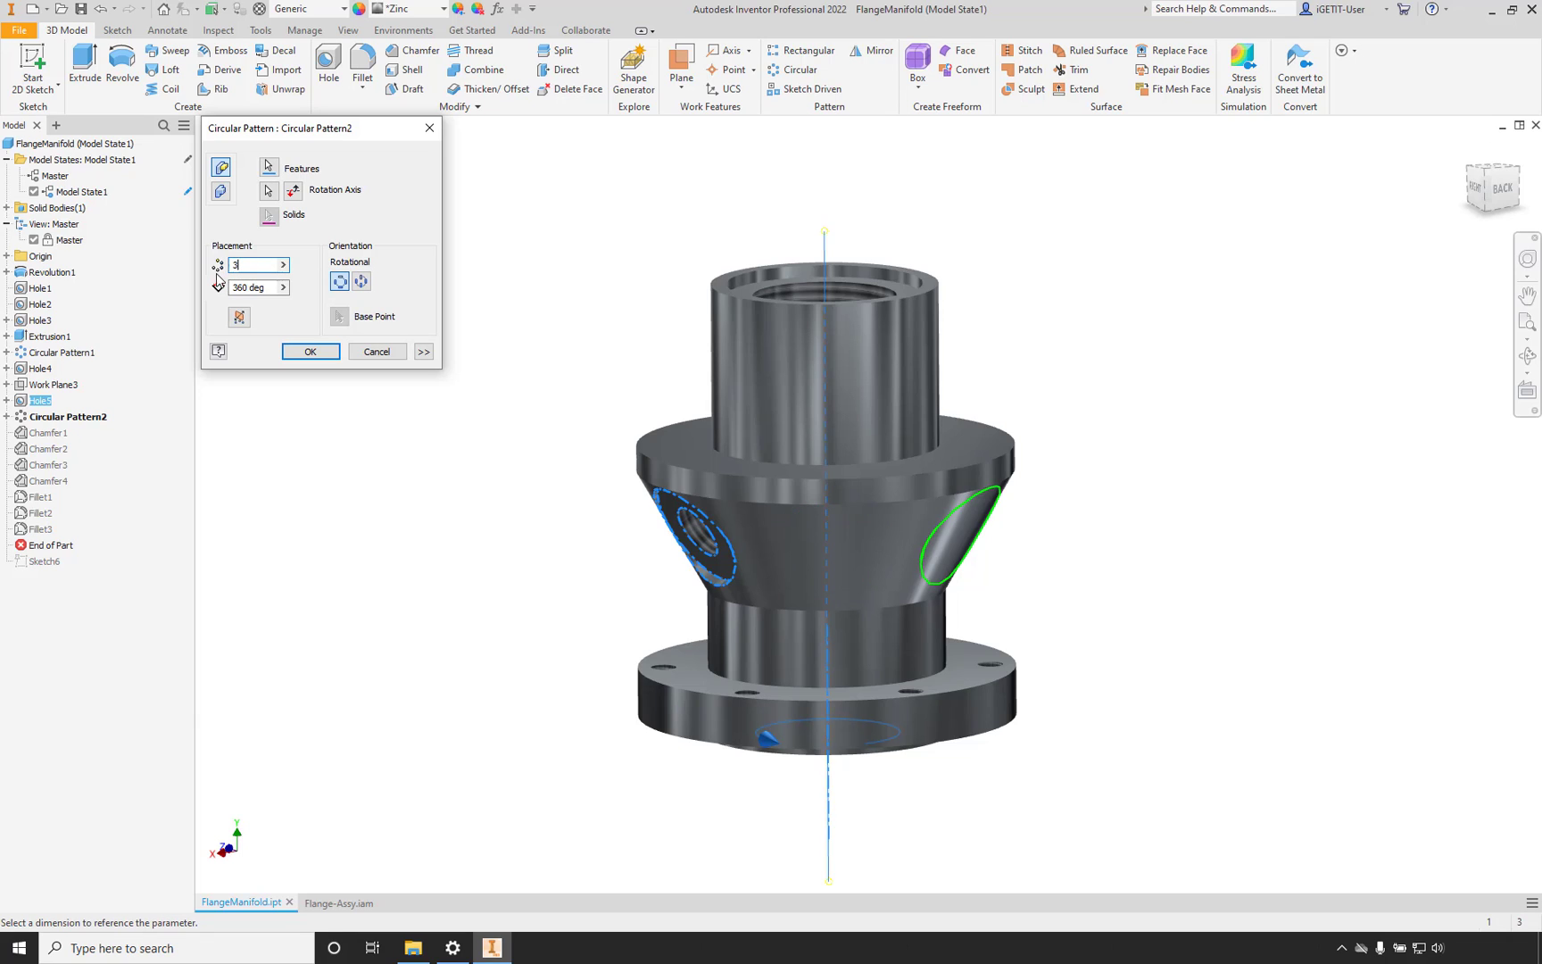
{"action": "left_click", "coordinate": [311, 351]}
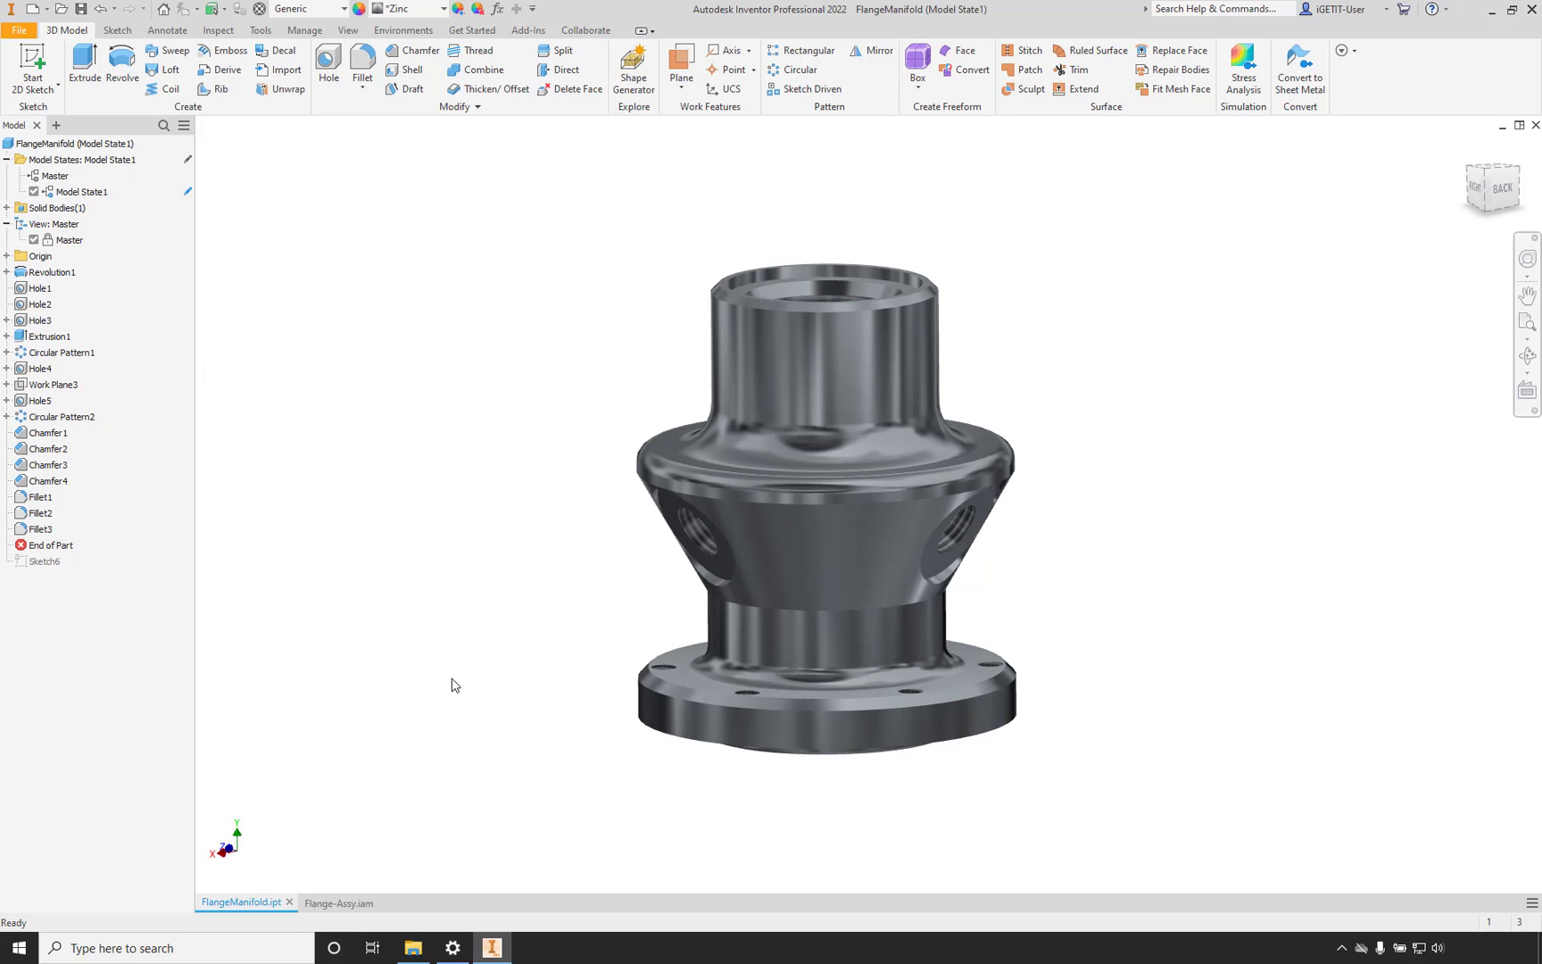
Compare the side holes in the Master state and Model State1 by activating each state in turn.
{"action": "mouse_move", "coordinate": [1067, 613]}
{"action": "middle_mouse_down", "text": "shift"}
{"action": "mouse_move", "coordinate": [606, 633]}
{"action": "mouse_move", "coordinate": [1009, 610]}
{"action": "mouse_move", "coordinate": [1088, 623]}
{"action": "mouse_move", "coordinate": [1071, 595]}
{"action": "mouse_move", "coordinate": [1063, 609]}
{"action": "middle_mouse_up", "text": "shift"}
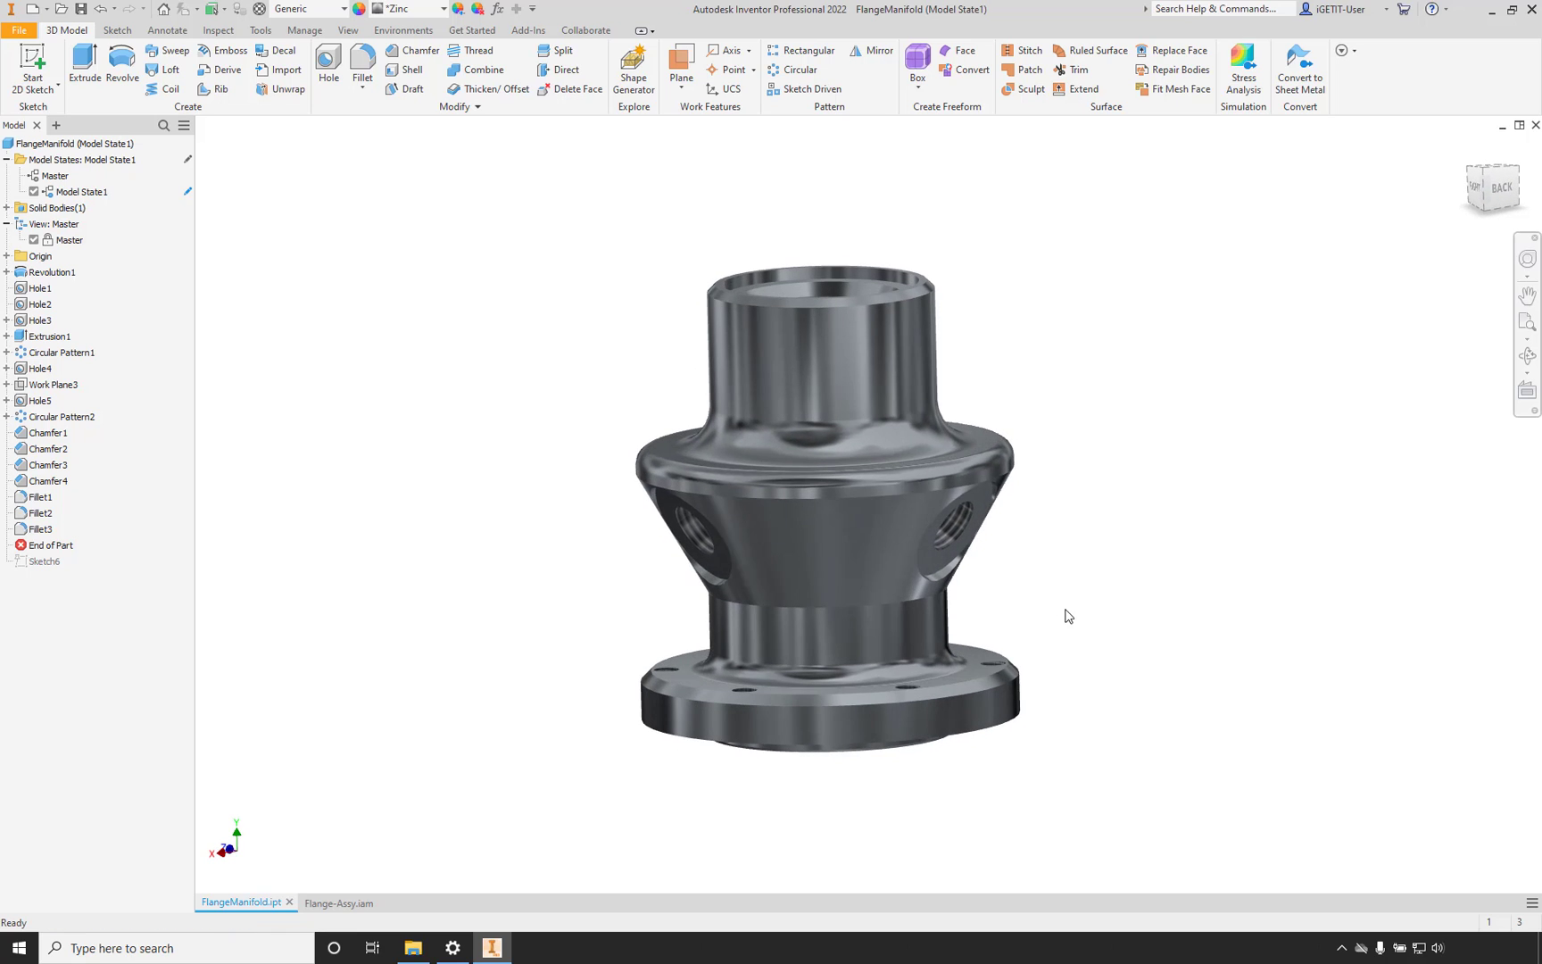
{"action": "double_click", "coordinate": [62, 176]}
{"action": "mouse_move", "coordinate": [1005, 568]}
{"action": "middle_mouse_down", "text": "shift"}
{"action": "mouse_move", "coordinate": [1160, 502]}
{"action": "mouse_move", "coordinate": [1005, 554]}
{"action": "middle_mouse_up", "text": "shift"}
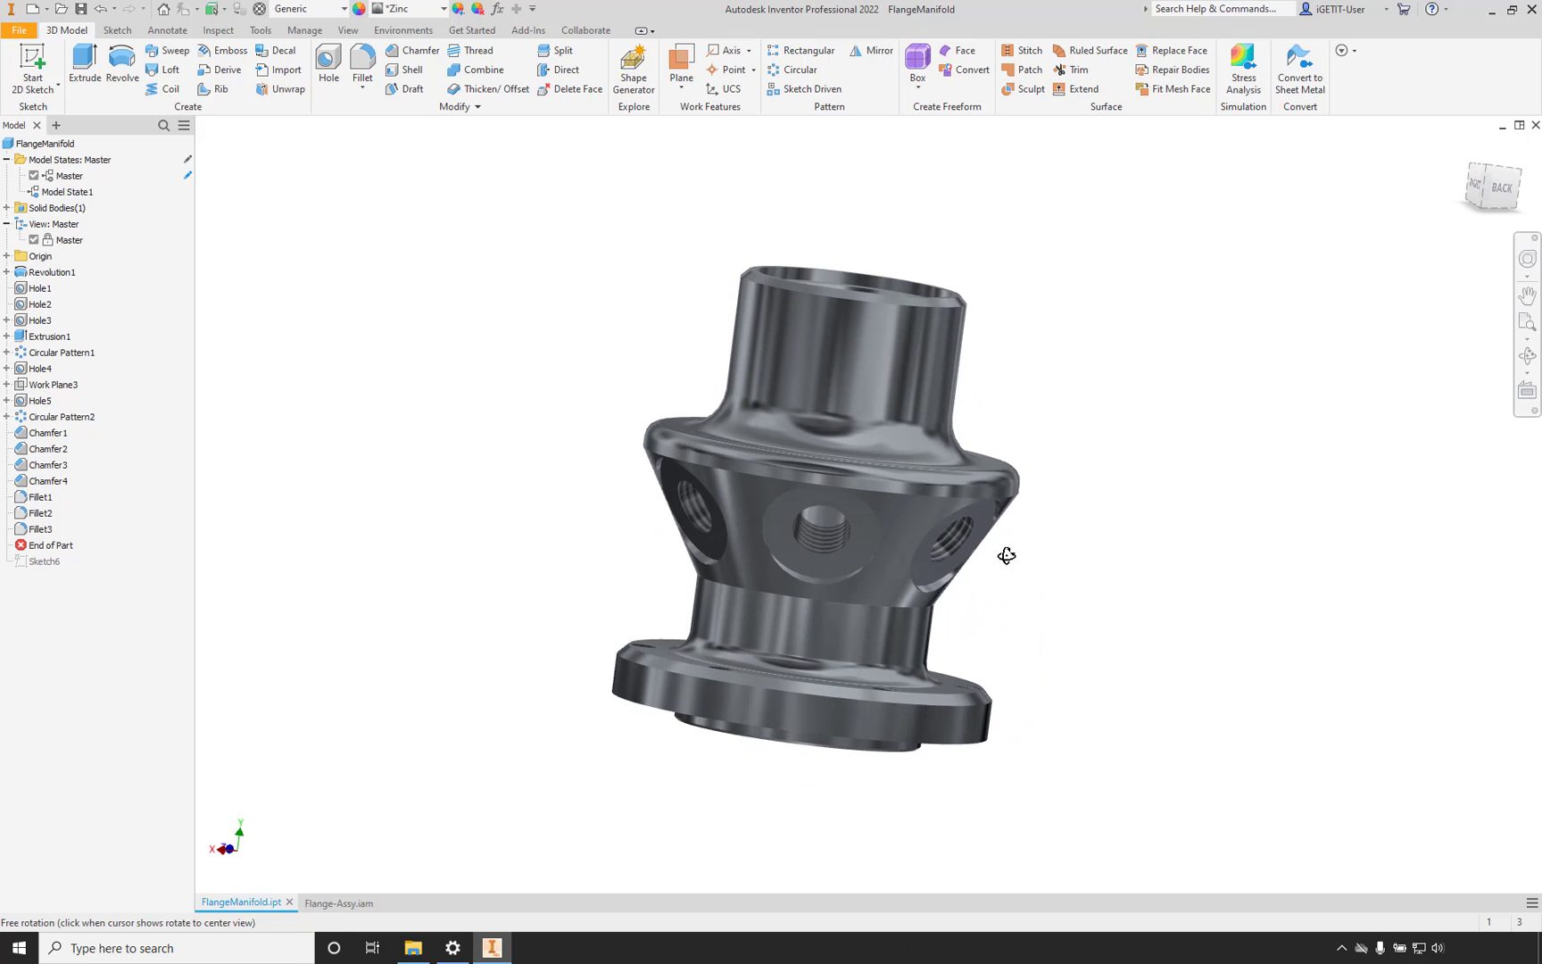
{"action": "double_click", "coordinate": [69, 191]}
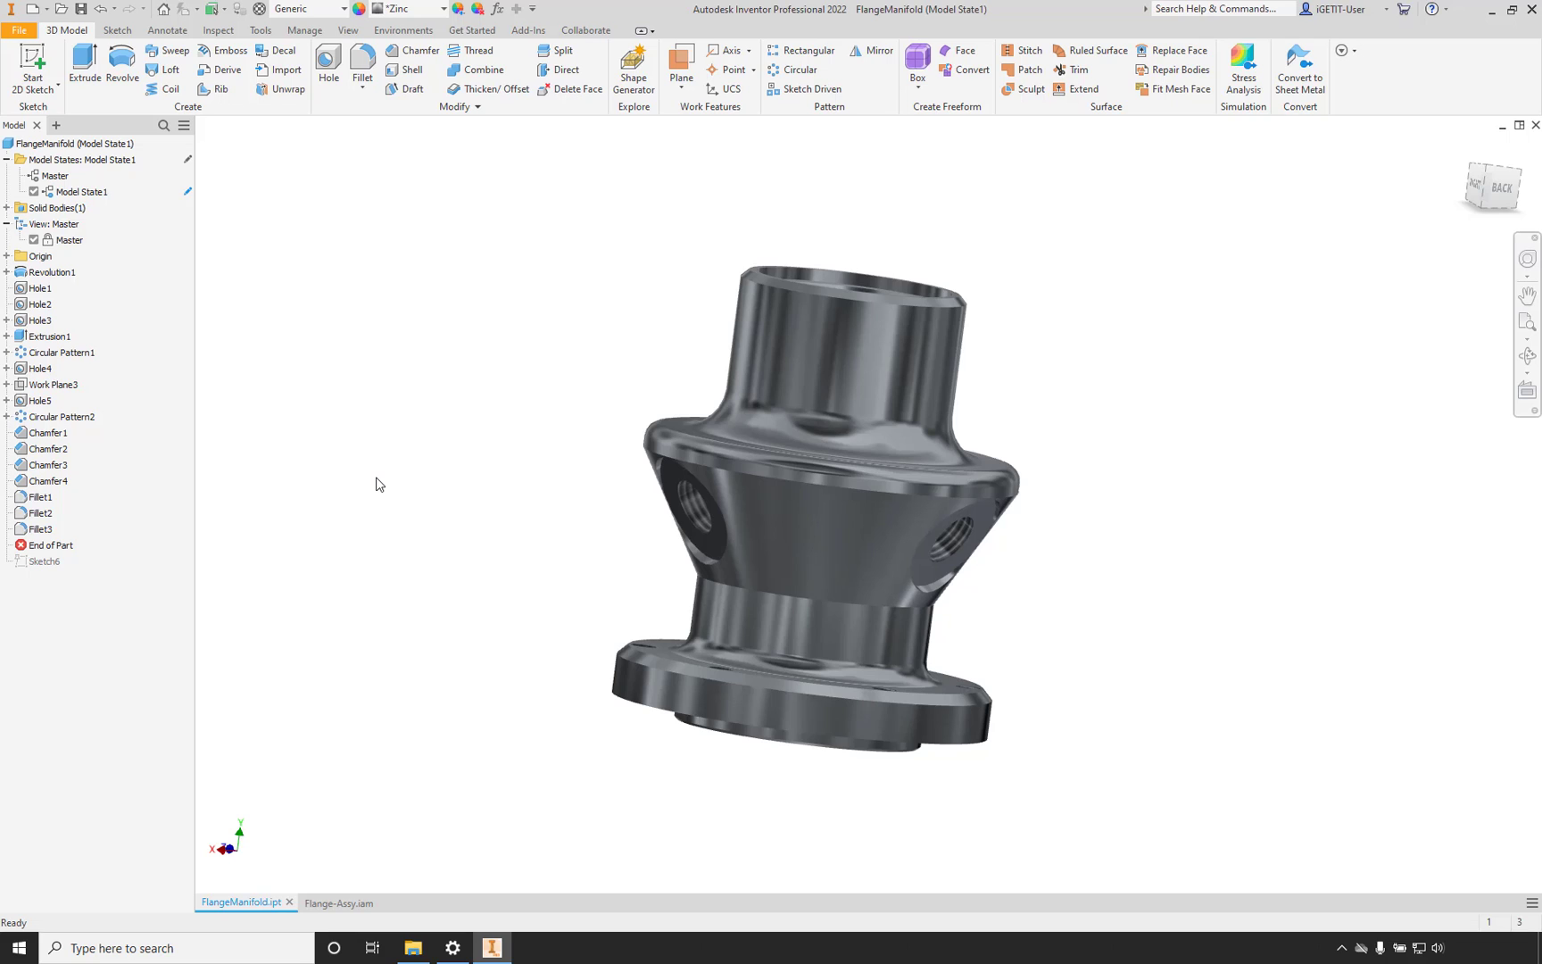
Copy Model State1 and rename the copy as Model State2.
{"action": "left_click", "coordinate": [72, 193]}
{"action": "right_click", "coordinate": [71, 193]}
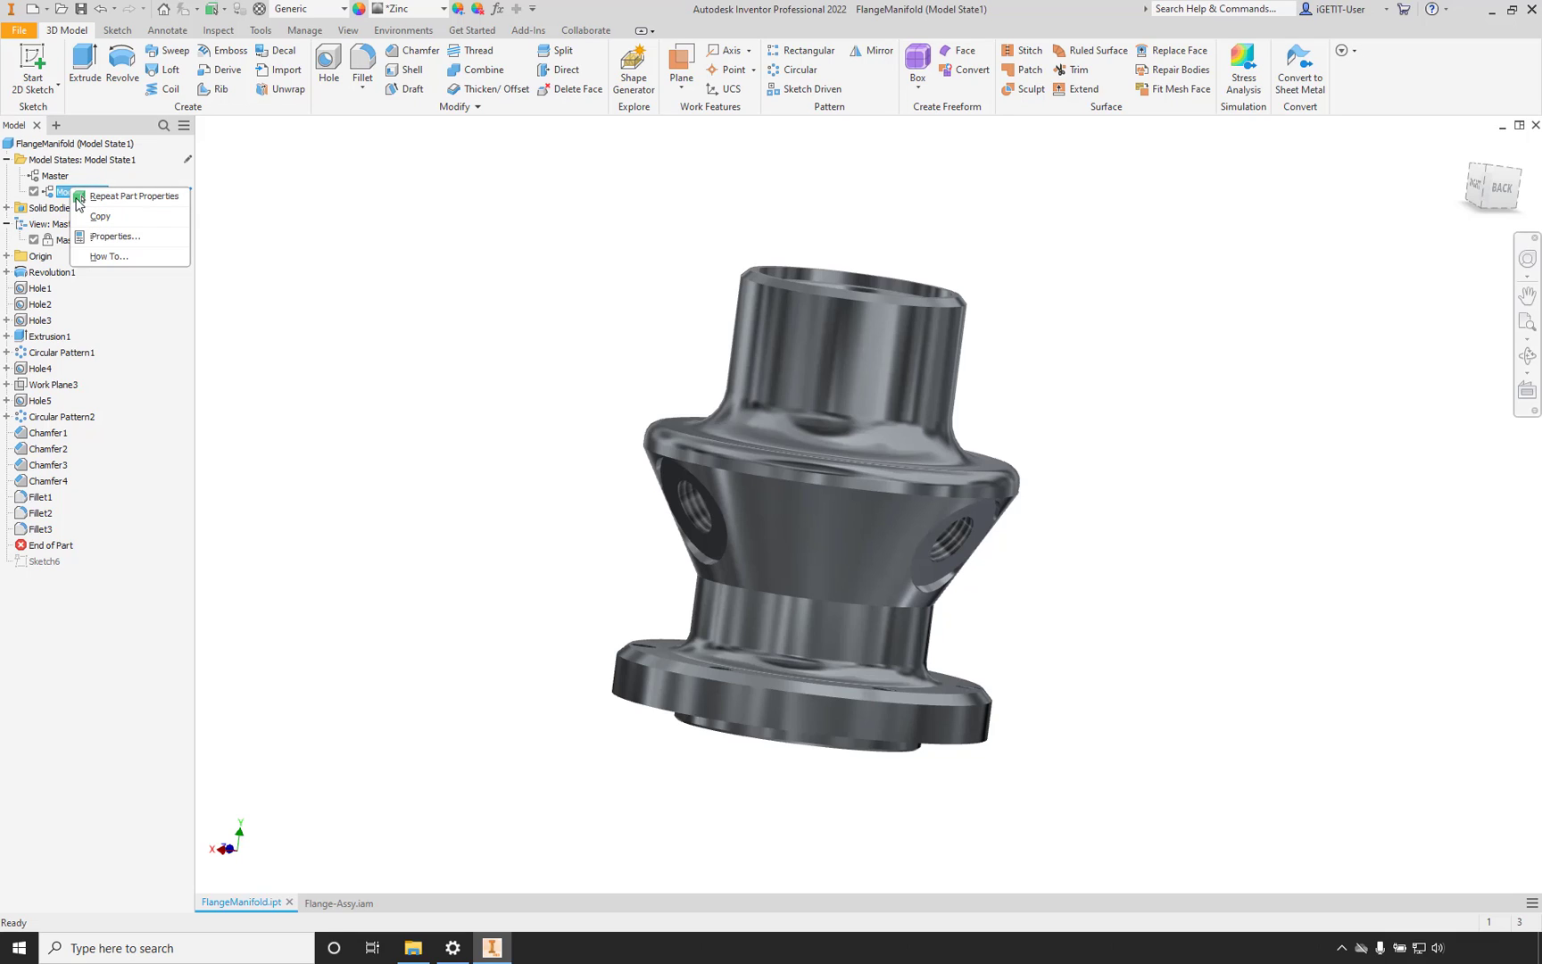
{"action": "left_click", "coordinate": [96, 216]}
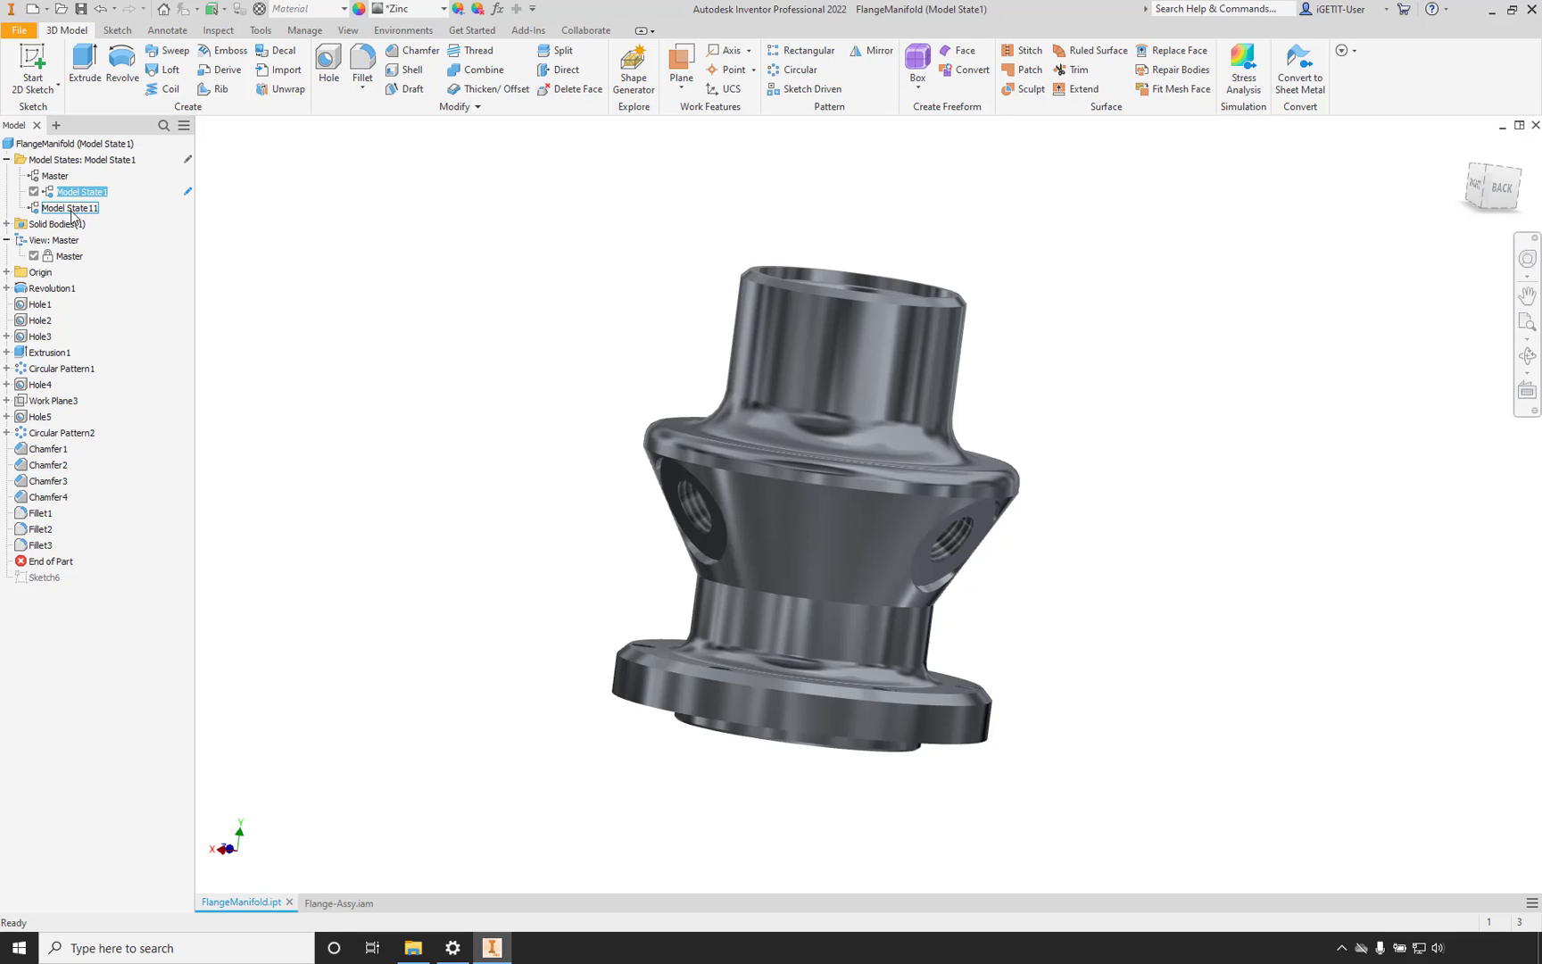
{"action": "left_click", "coordinate": [71, 211]}
{"action": "left_click", "coordinate": [91, 208]}
{"action": "type", "text": "2"}
Activate Model State2 and set the overall height in Revolution1's sketch to 100 mm.
{"action": "double_click", "coordinate": [67, 208]}
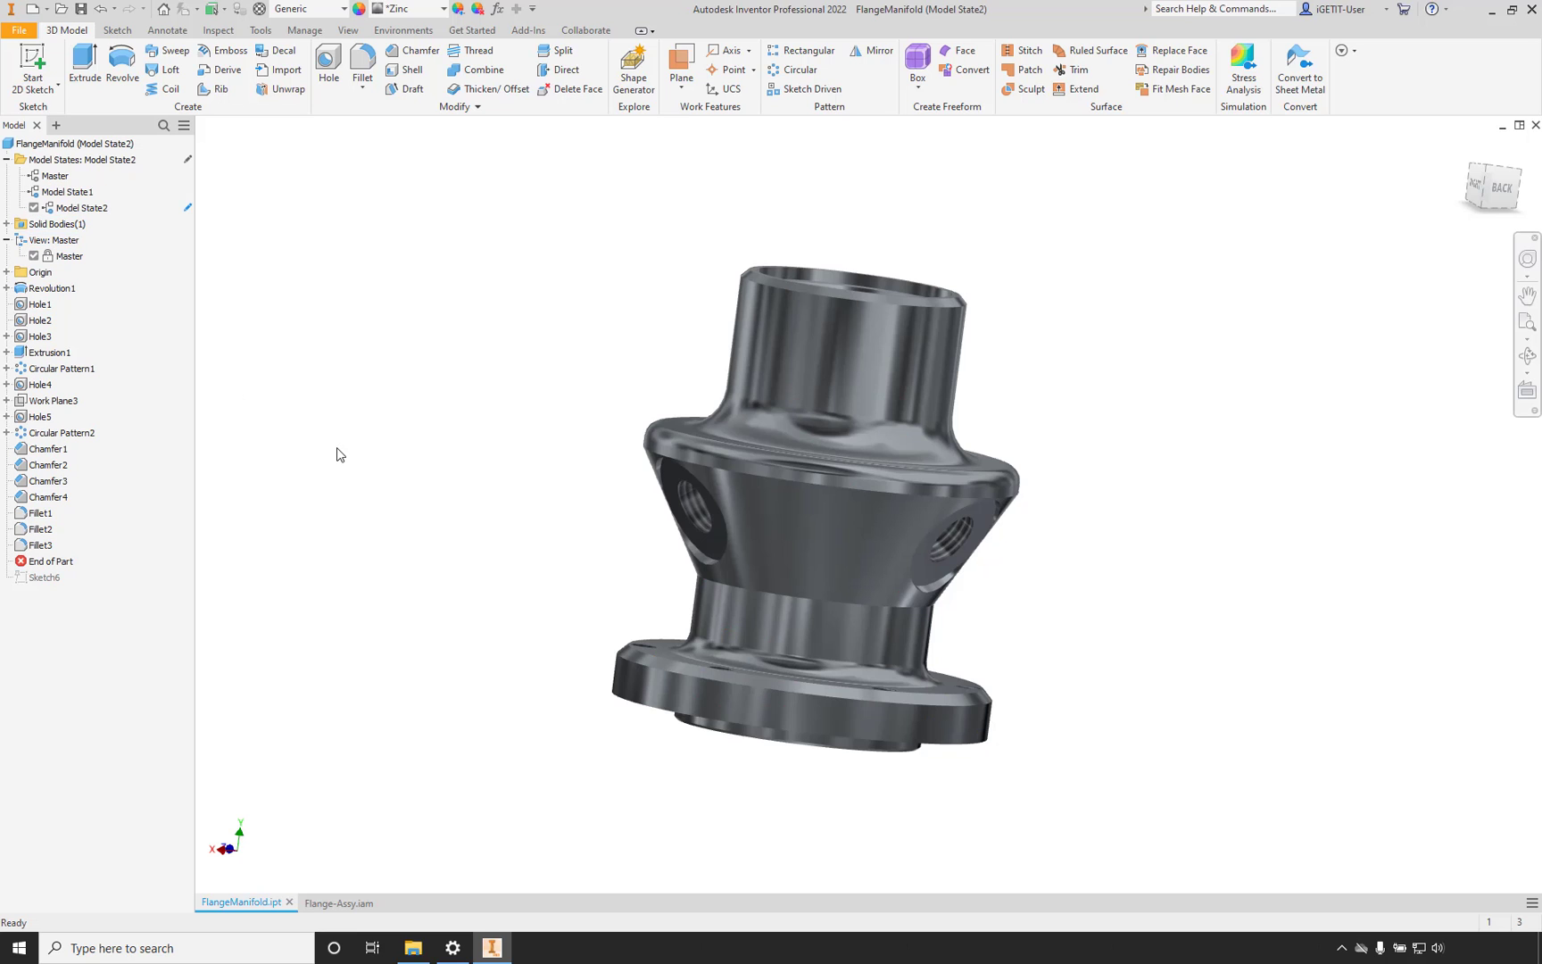
{"action": "left_click", "coordinate": [7, 288]}
{"action": "left_click", "coordinate": [55, 304]}
{"action": "double_click", "coordinate": [55, 304]}
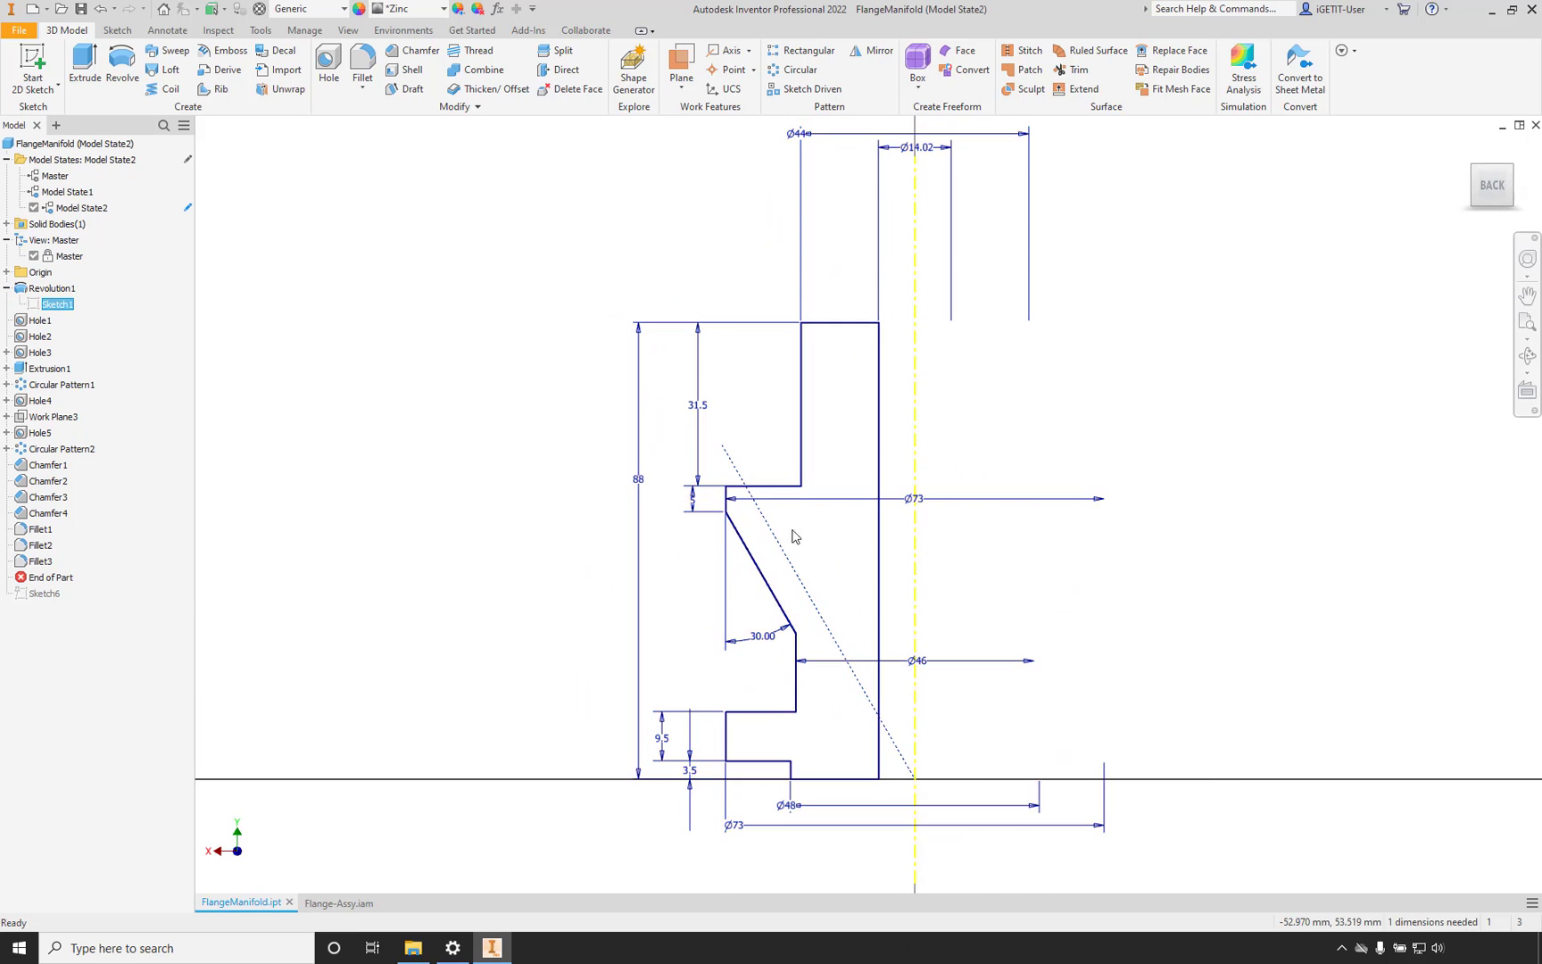
{"action": "double_click", "coordinate": [638, 480]}
{"action": "type", "text": "100"}
{"action": "key", "text": "Return"}
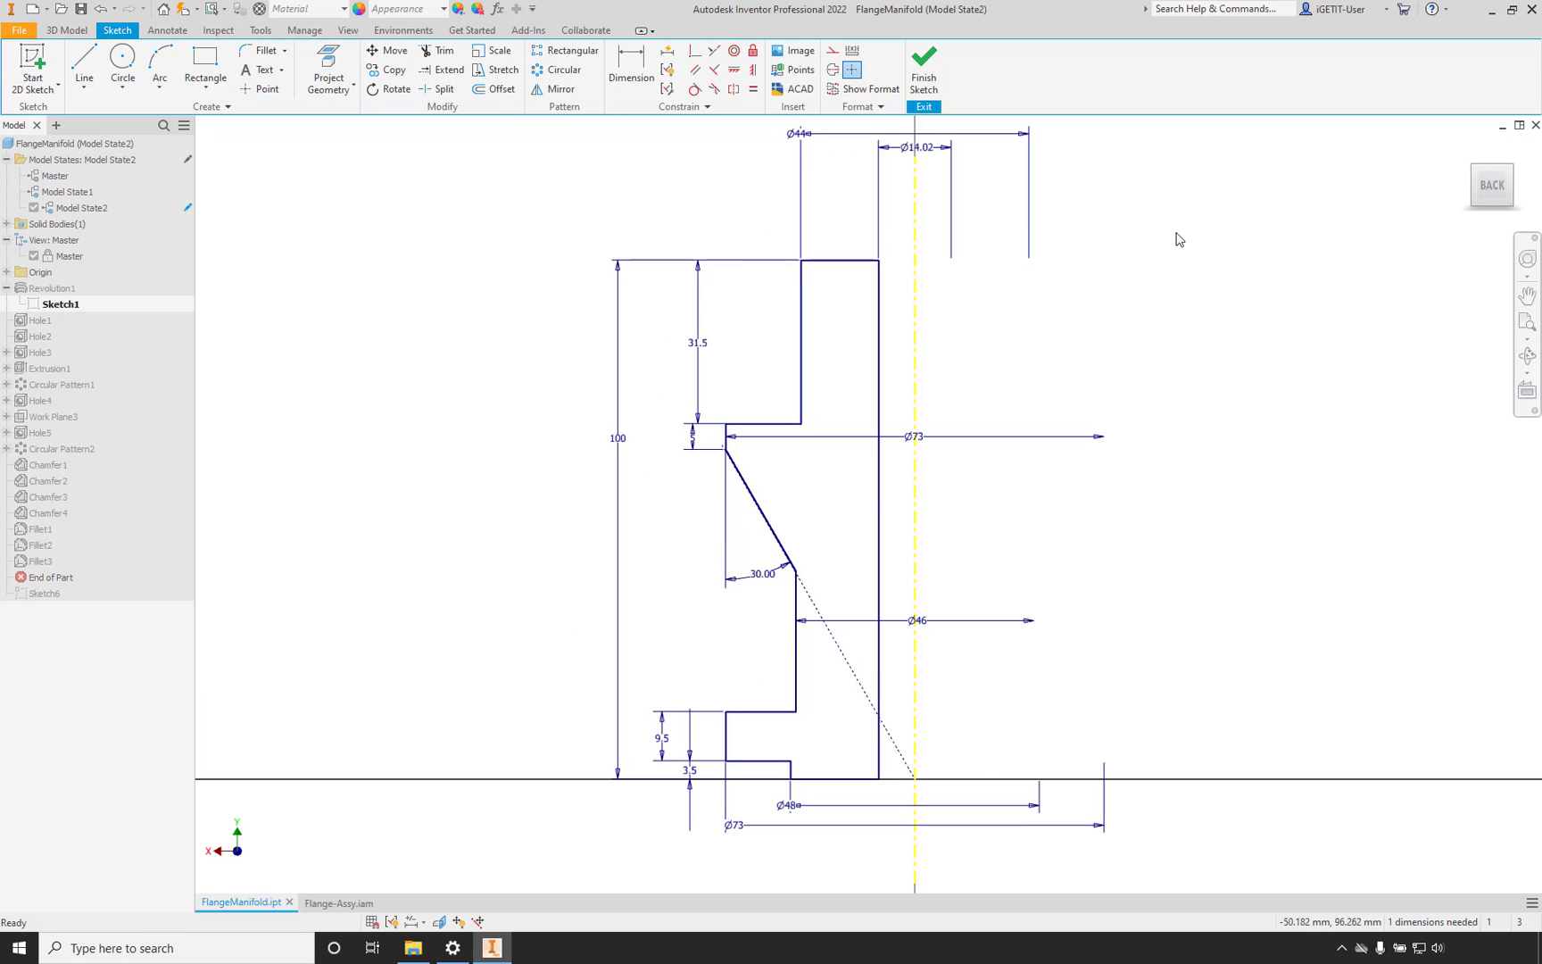
{"action": "left_click", "coordinate": [924, 64]}
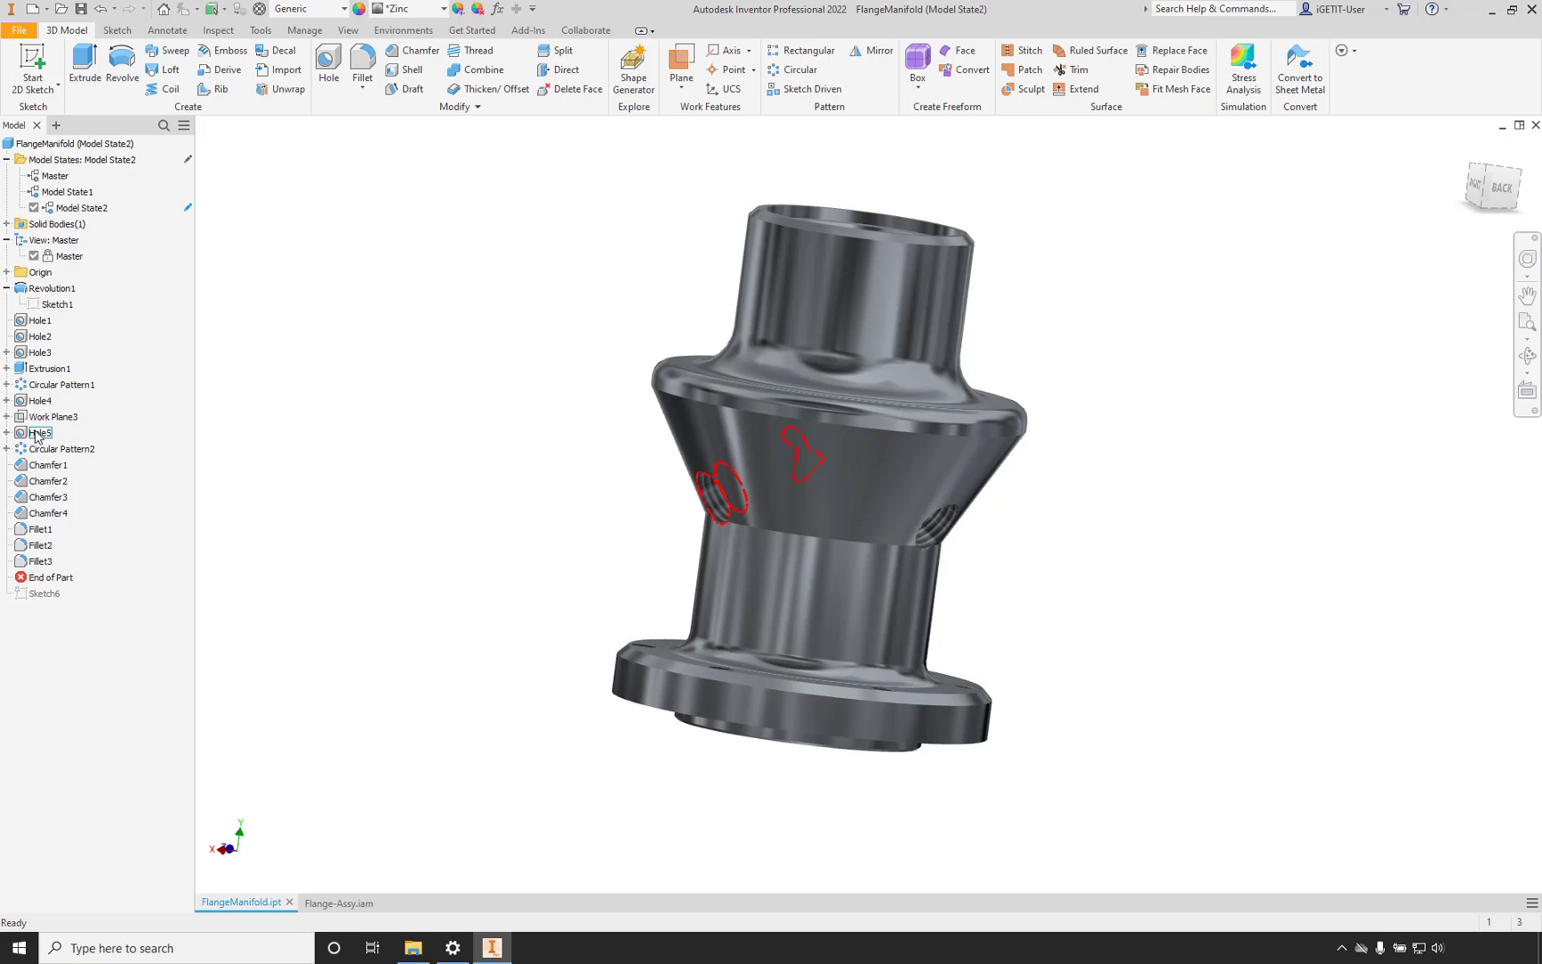
Set the height dimension in Sketch5, which positions the patterned side hole, to 60 mm.
{"action": "left_click", "coordinate": [11, 450]}
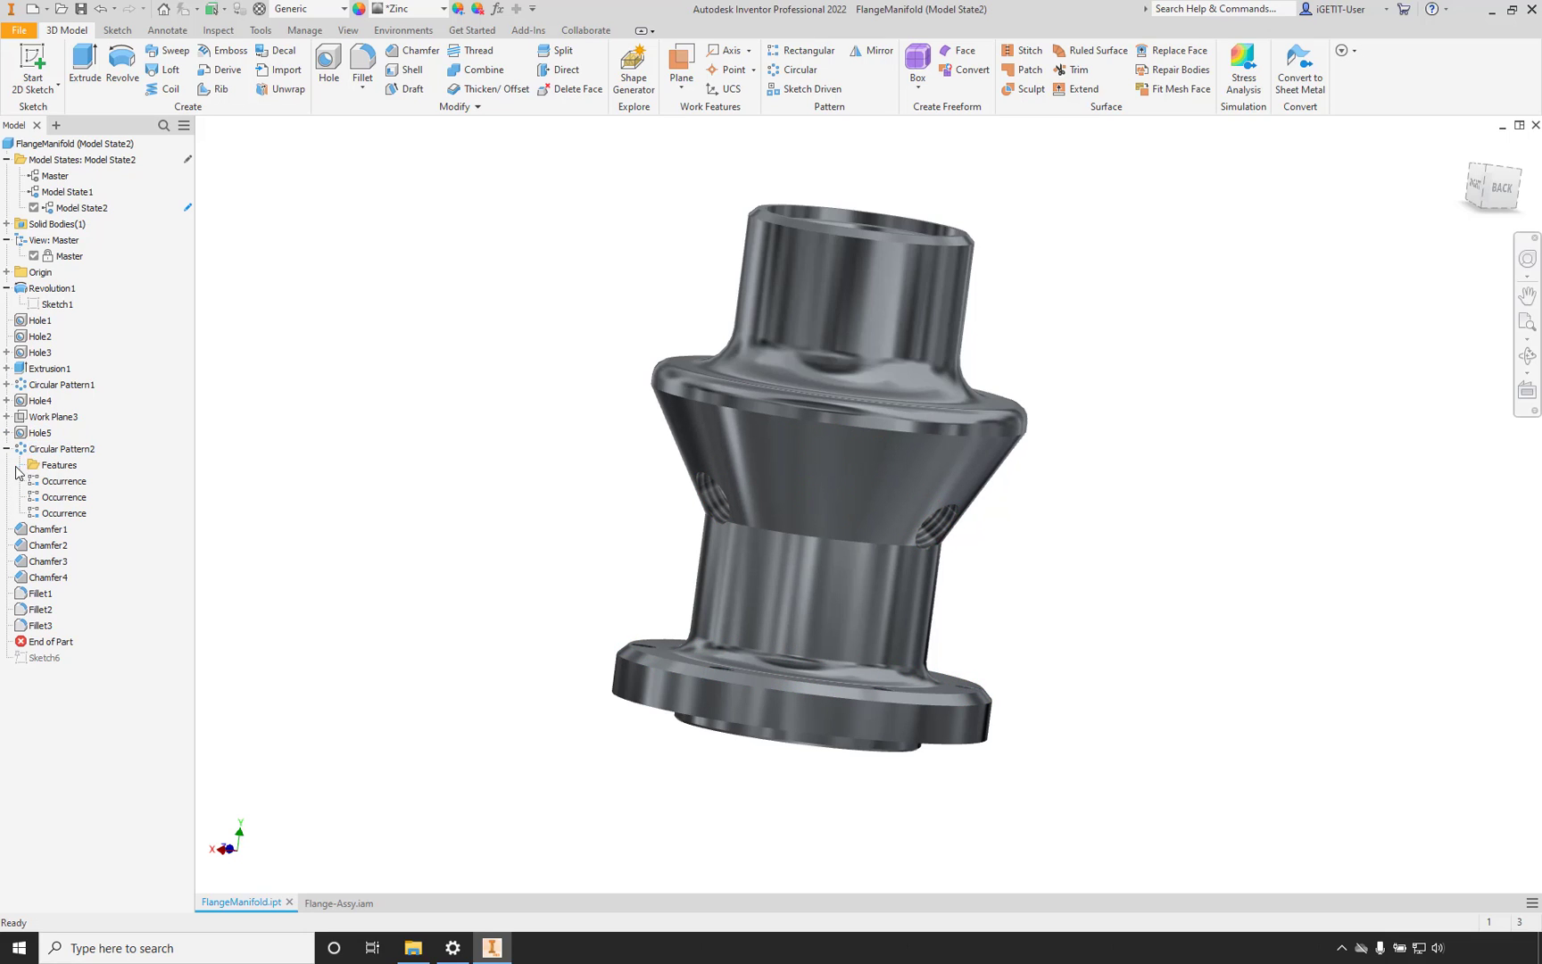
{"action": "left_click", "coordinate": [33, 481]}
{"action": "left_click", "coordinate": [83, 497]}
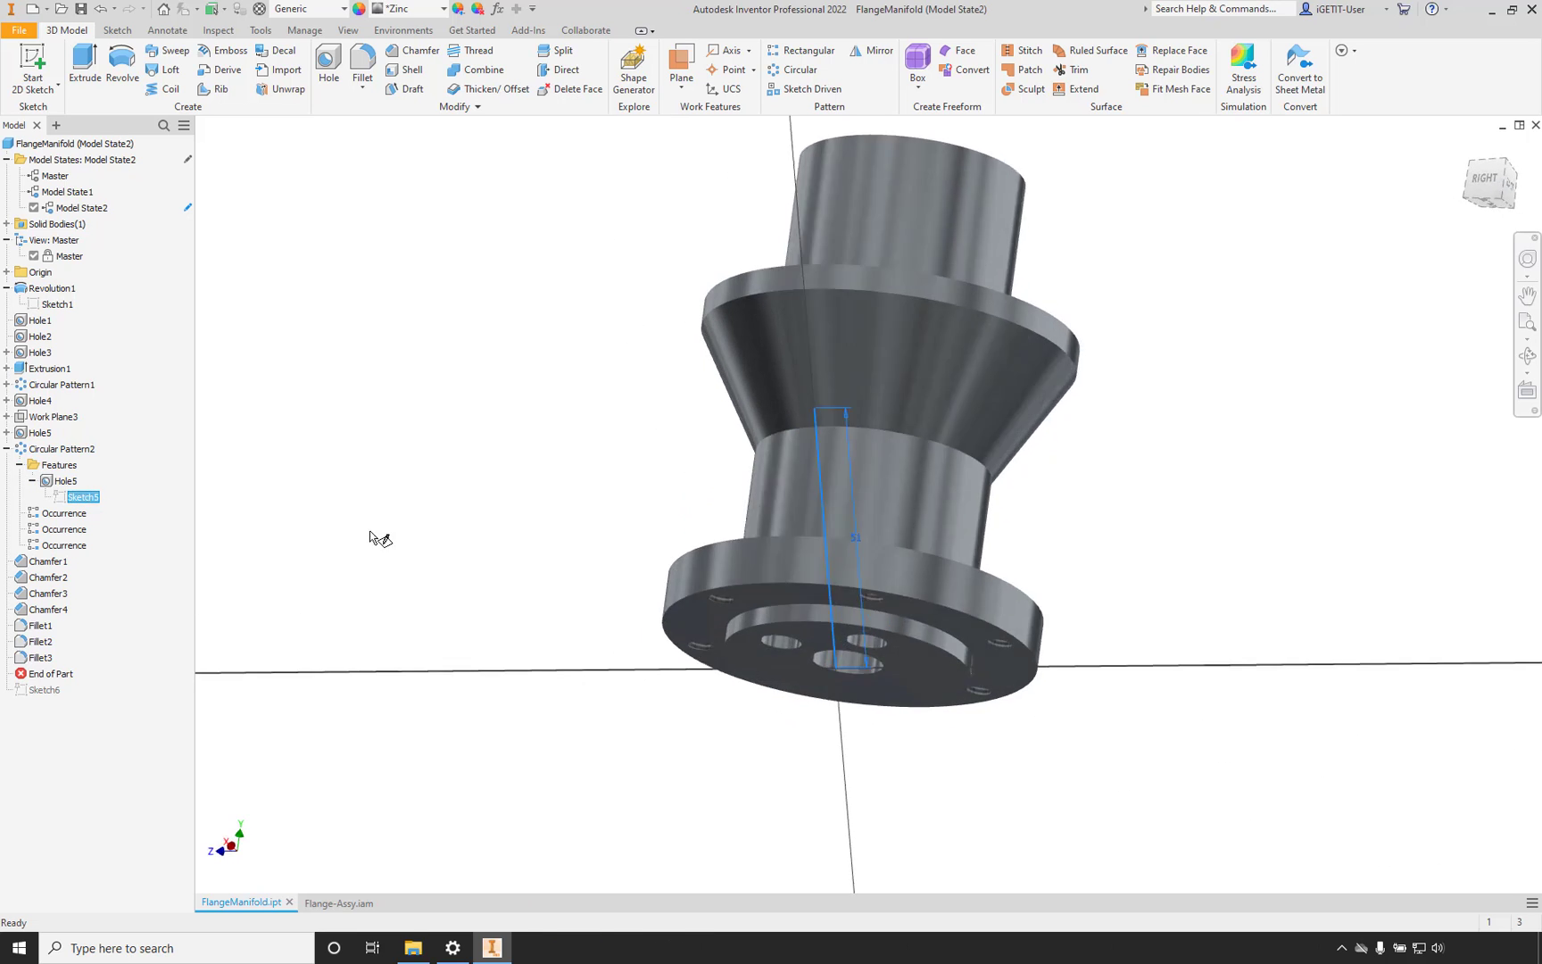
{"action": "double_click", "coordinate": [835, 535]}
{"action": "double_click", "coordinate": [883, 513]}
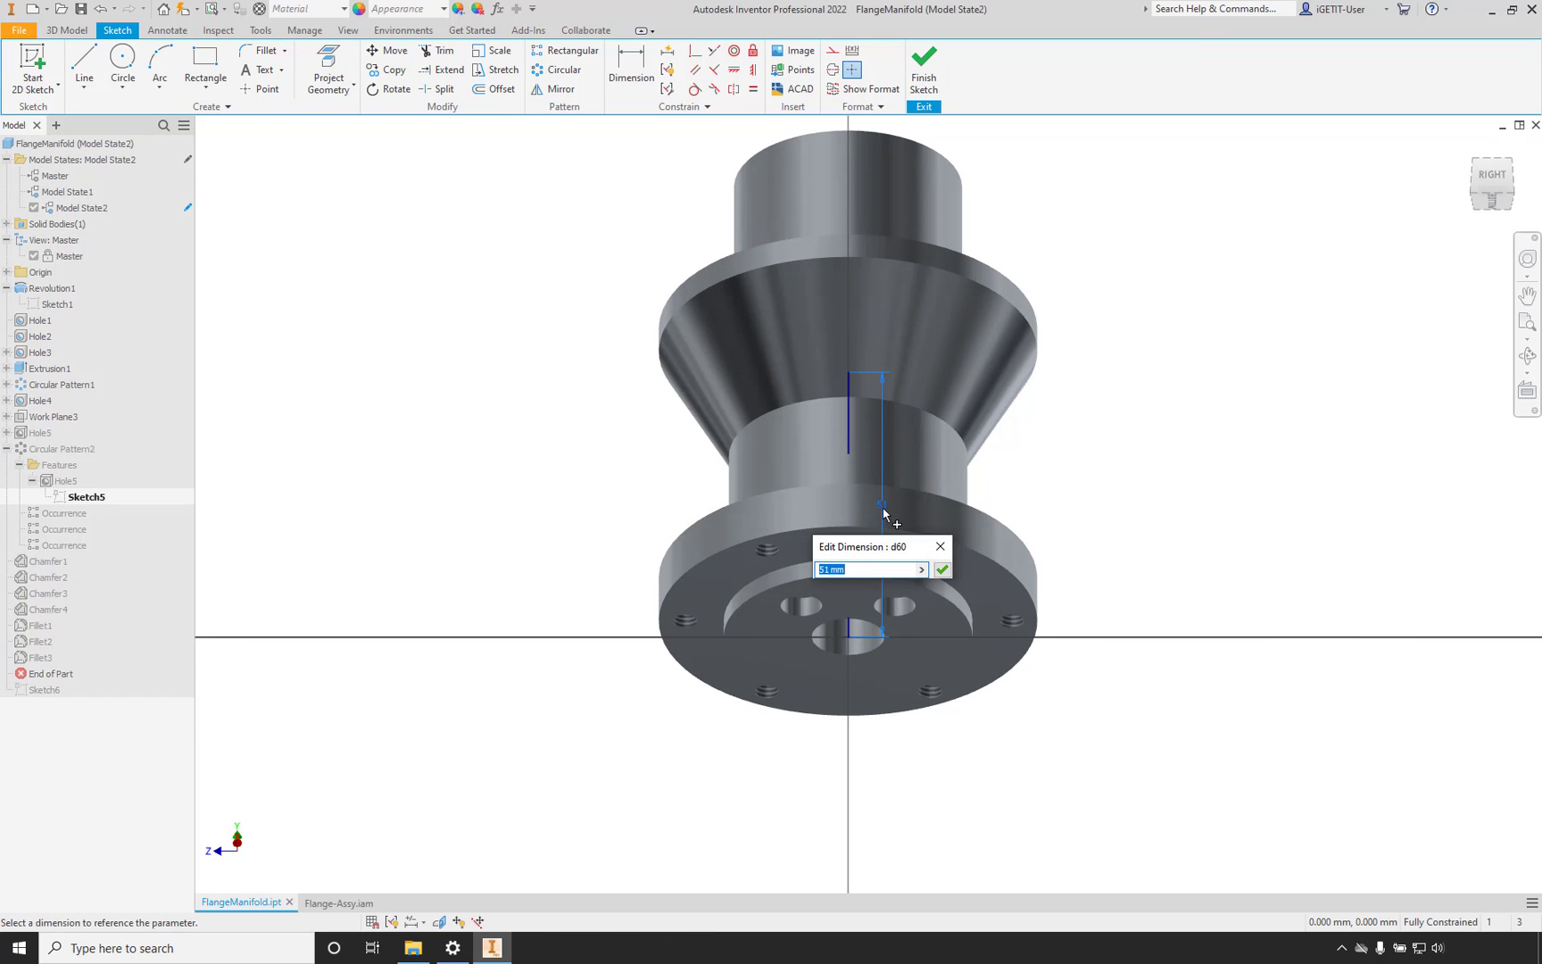
{"action": "type", "text": "60"}
{"action": "key", "text": "Return"}
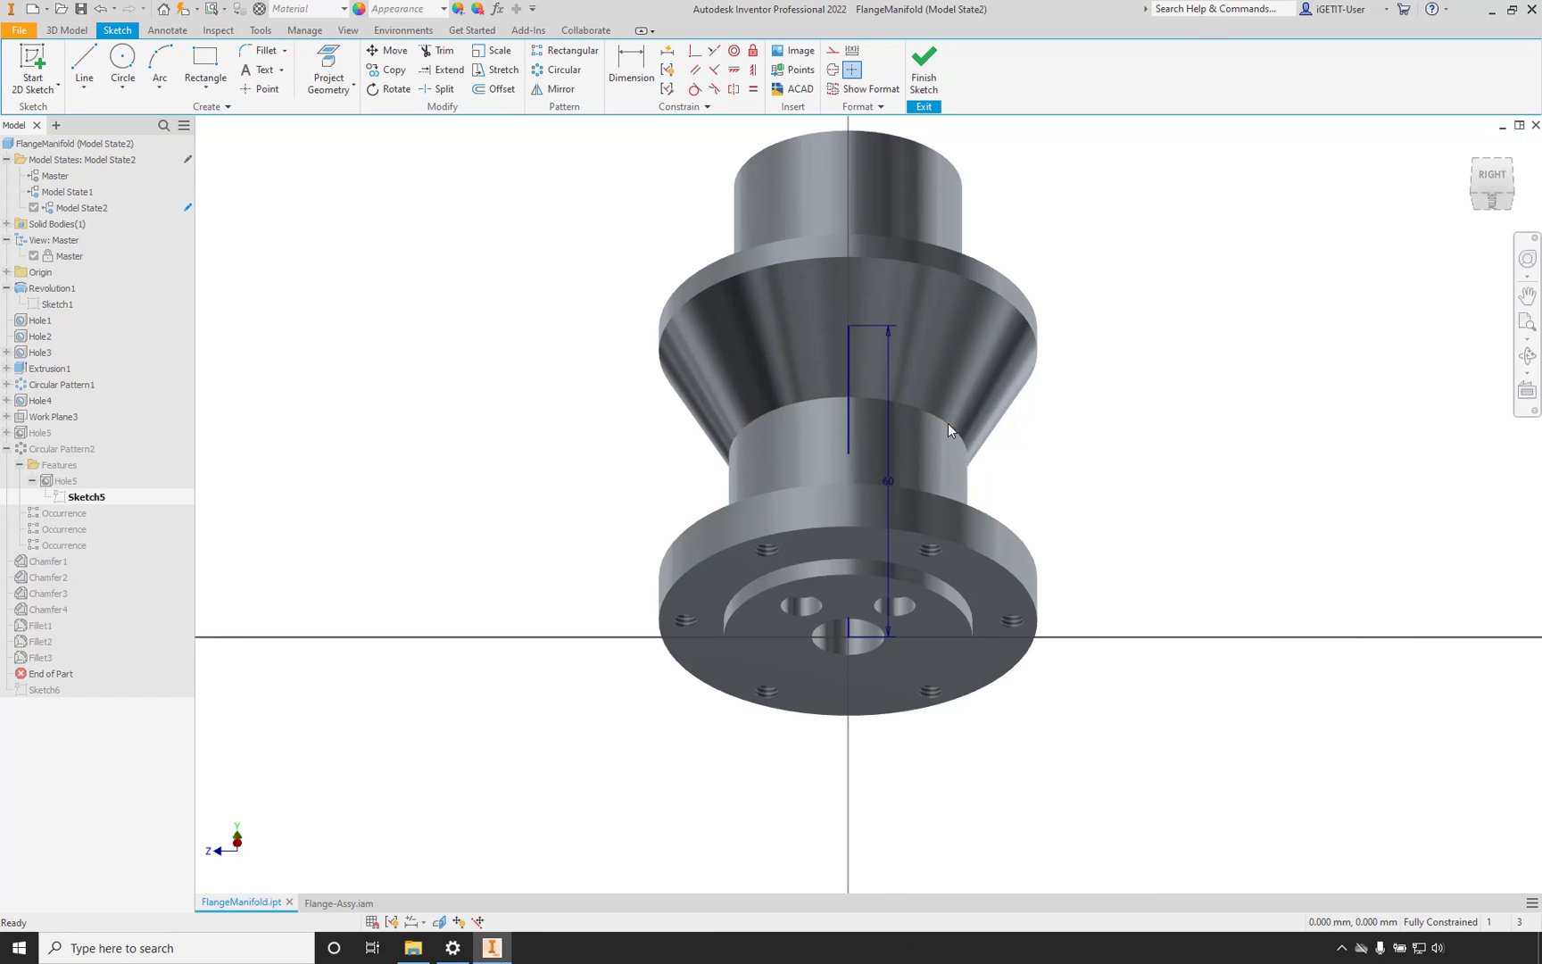
{"action": "left_click", "coordinate": [925, 71]}
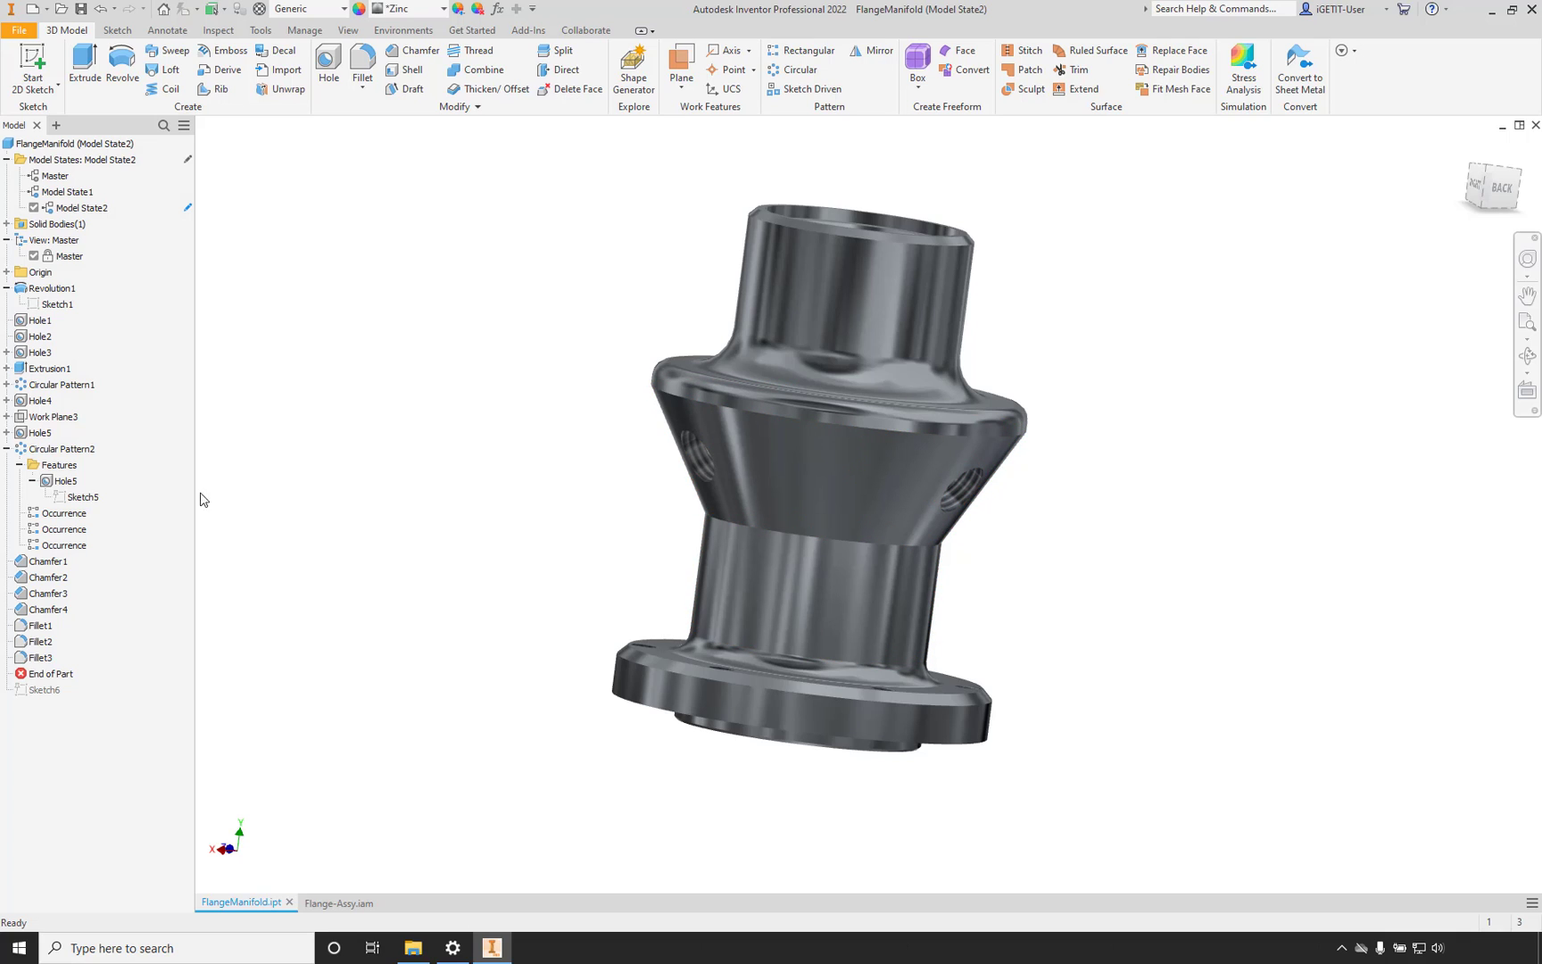
Deepen the counterbore seat of the patterned threaded side hole (Hole5) to 8.250 mm.
{"action": "right_click", "coordinate": [57, 452]}
{"action": "left_click", "coordinate": [60, 485]}
{"action": "right_click", "coordinate": [60, 483]}
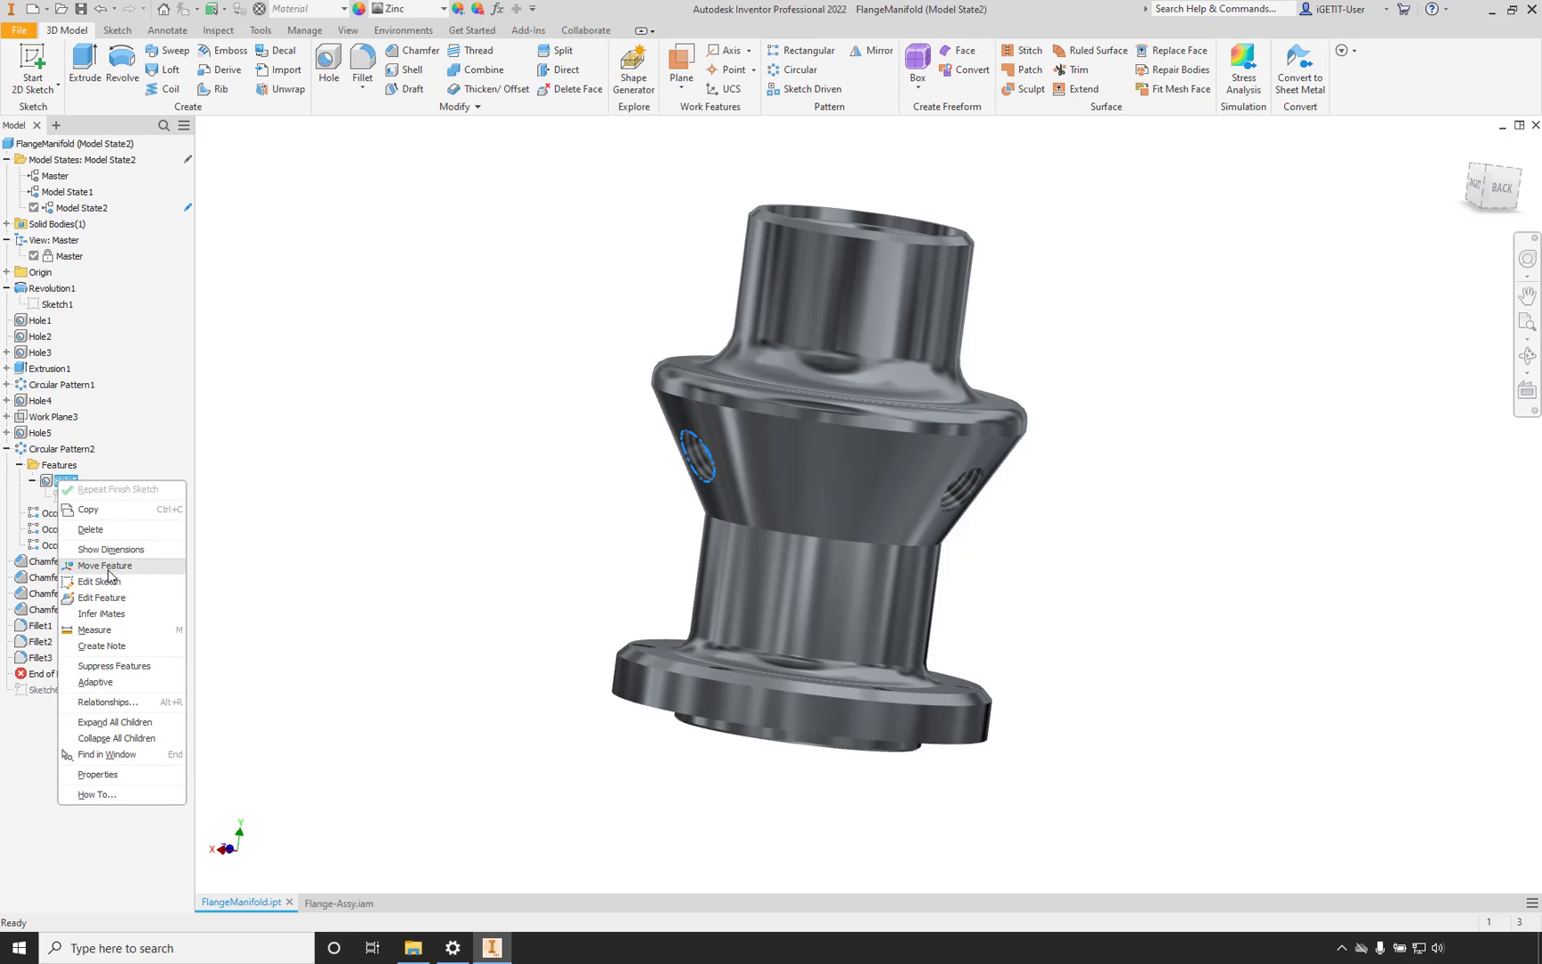
{"action": "left_click", "coordinate": [106, 602]}
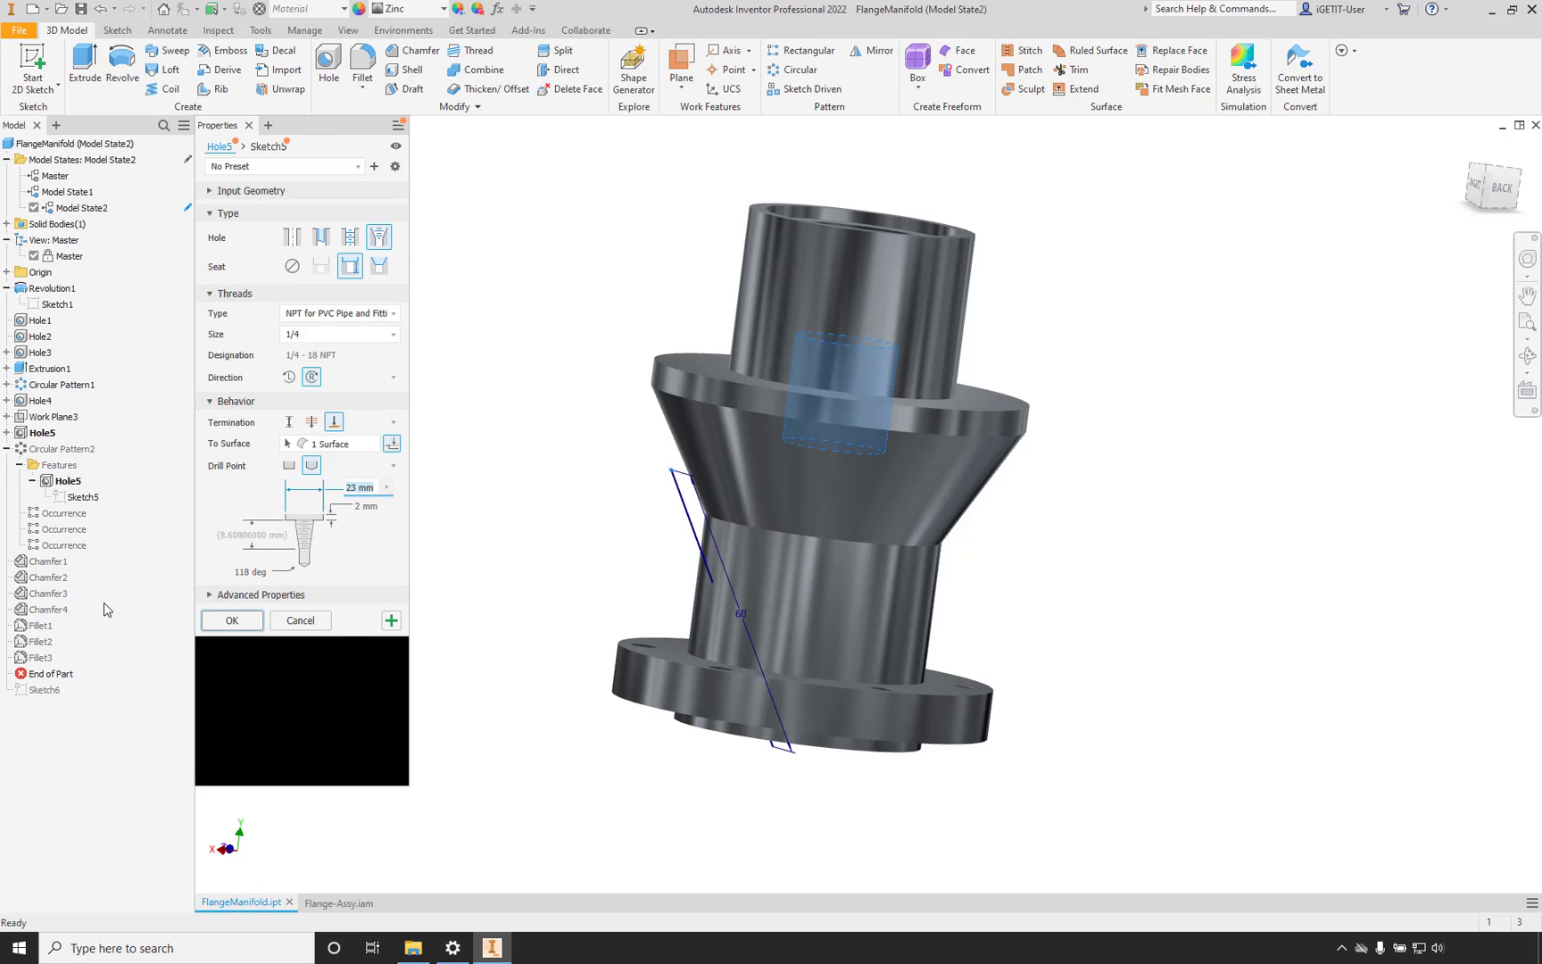
{"action": "scroll", "coordinate": [697, 426], "scroll_direction": "down", "scroll_amount": 5}
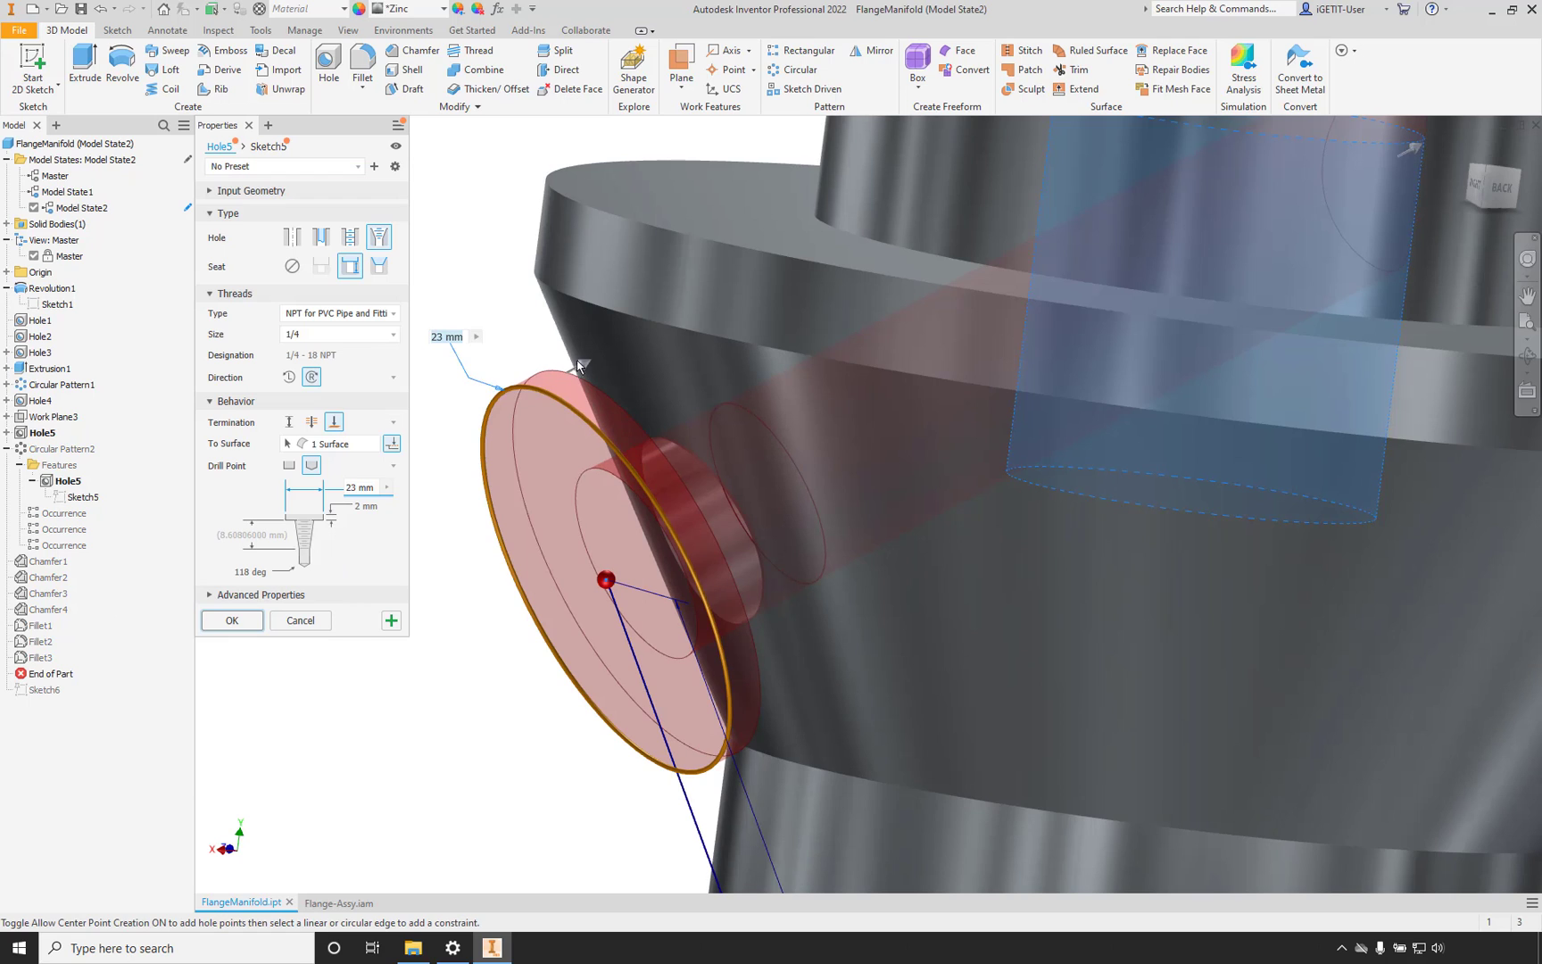
{"action": "left_click_drag", "start_coordinate": [582, 370], "coordinate": [680, 320]}
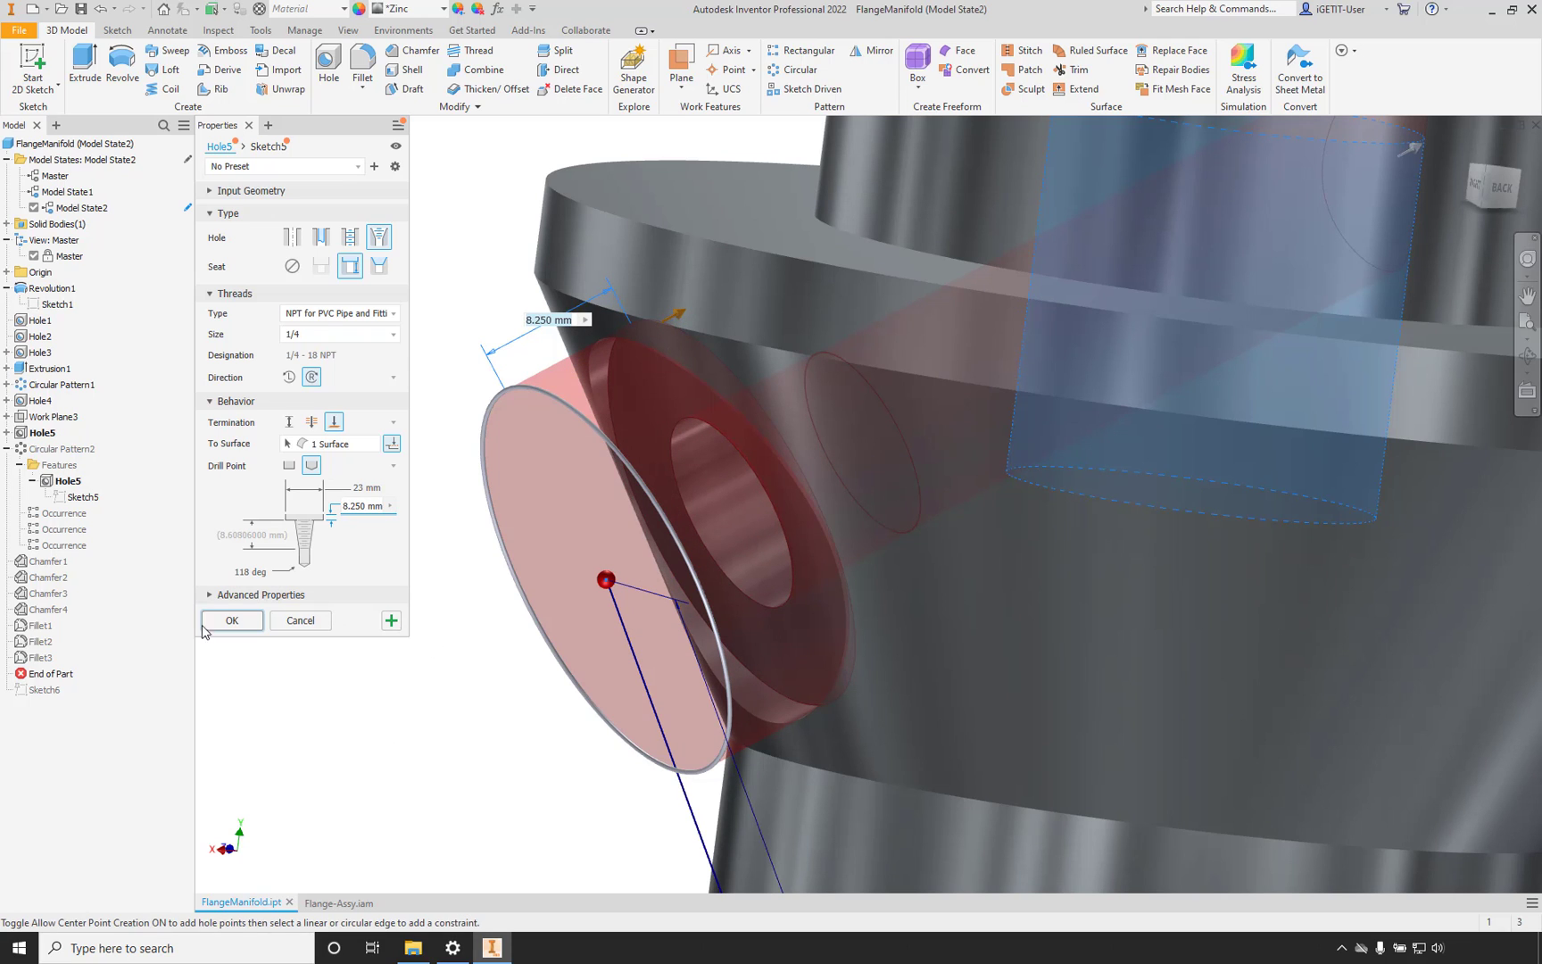
{"action": "left_click", "coordinate": [231, 621]}
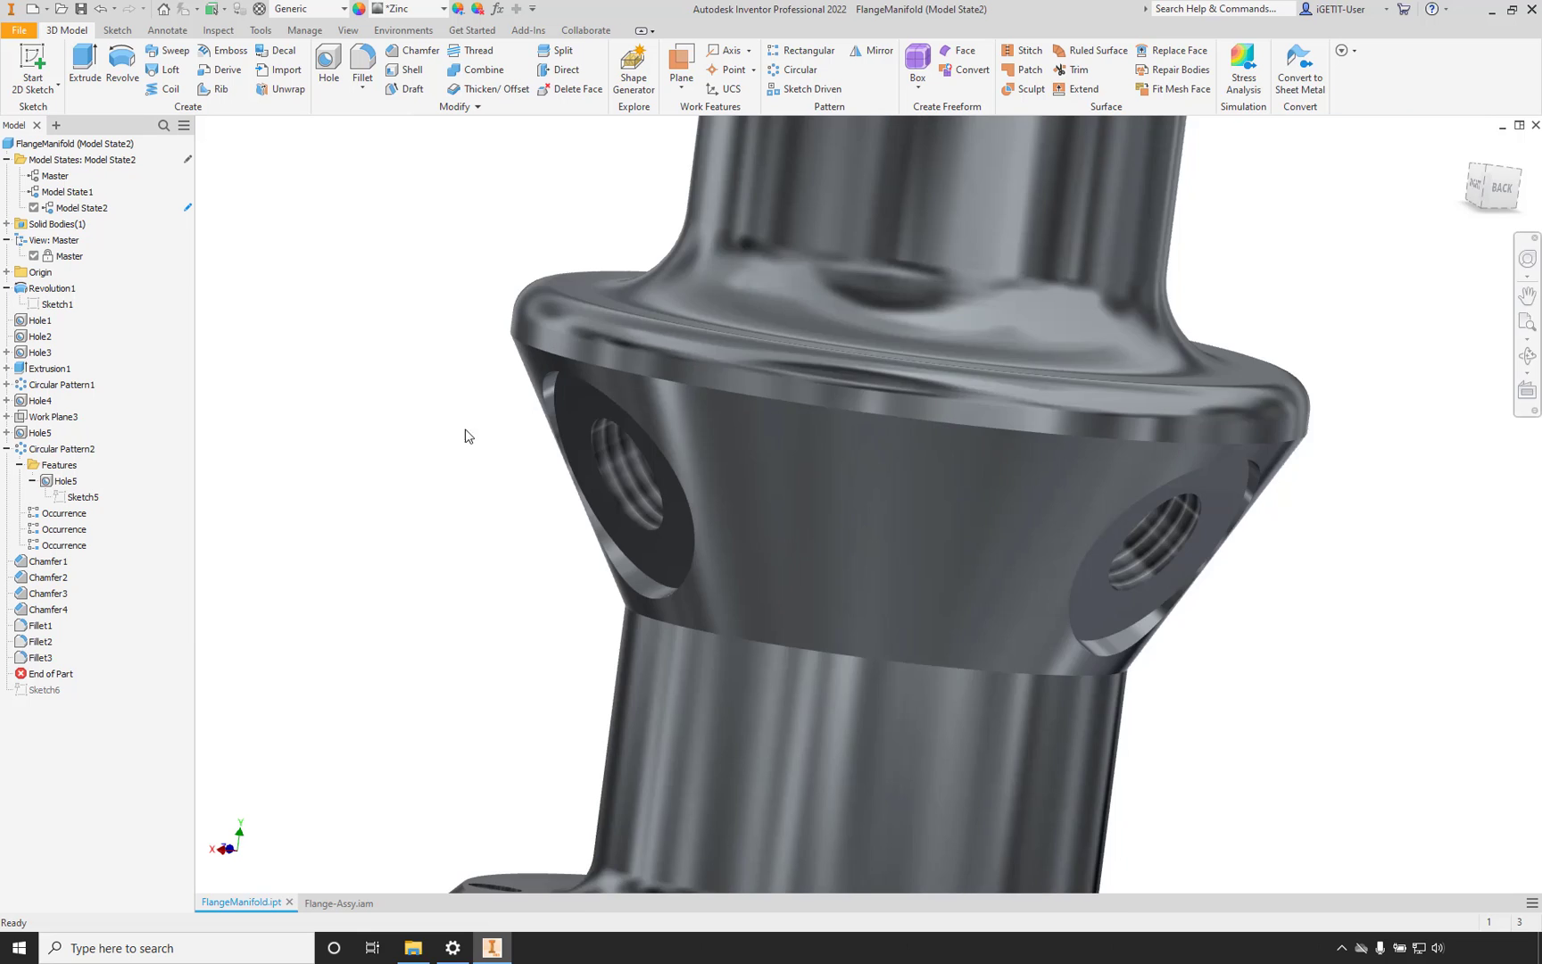
{"action": "scroll", "coordinate": [465, 436], "scroll_direction": "up", "scroll_amount": 3}
{"action": "middle_click_drag", "start_coordinate": [1103, 530], "coordinate": [1056, 515], "text": "shift"}
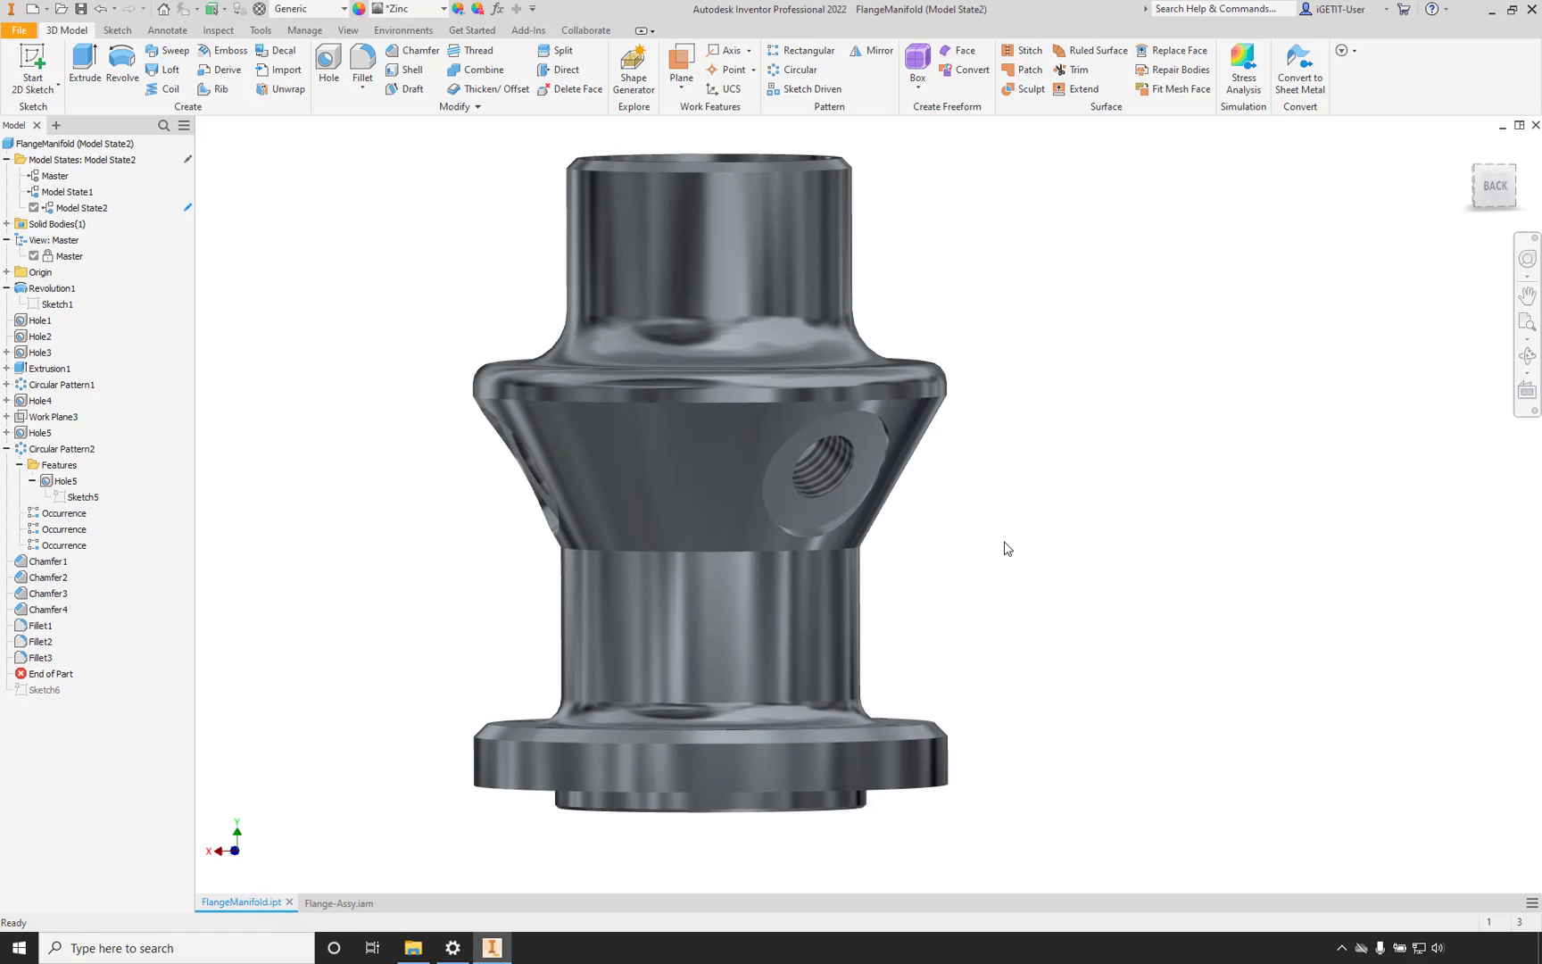
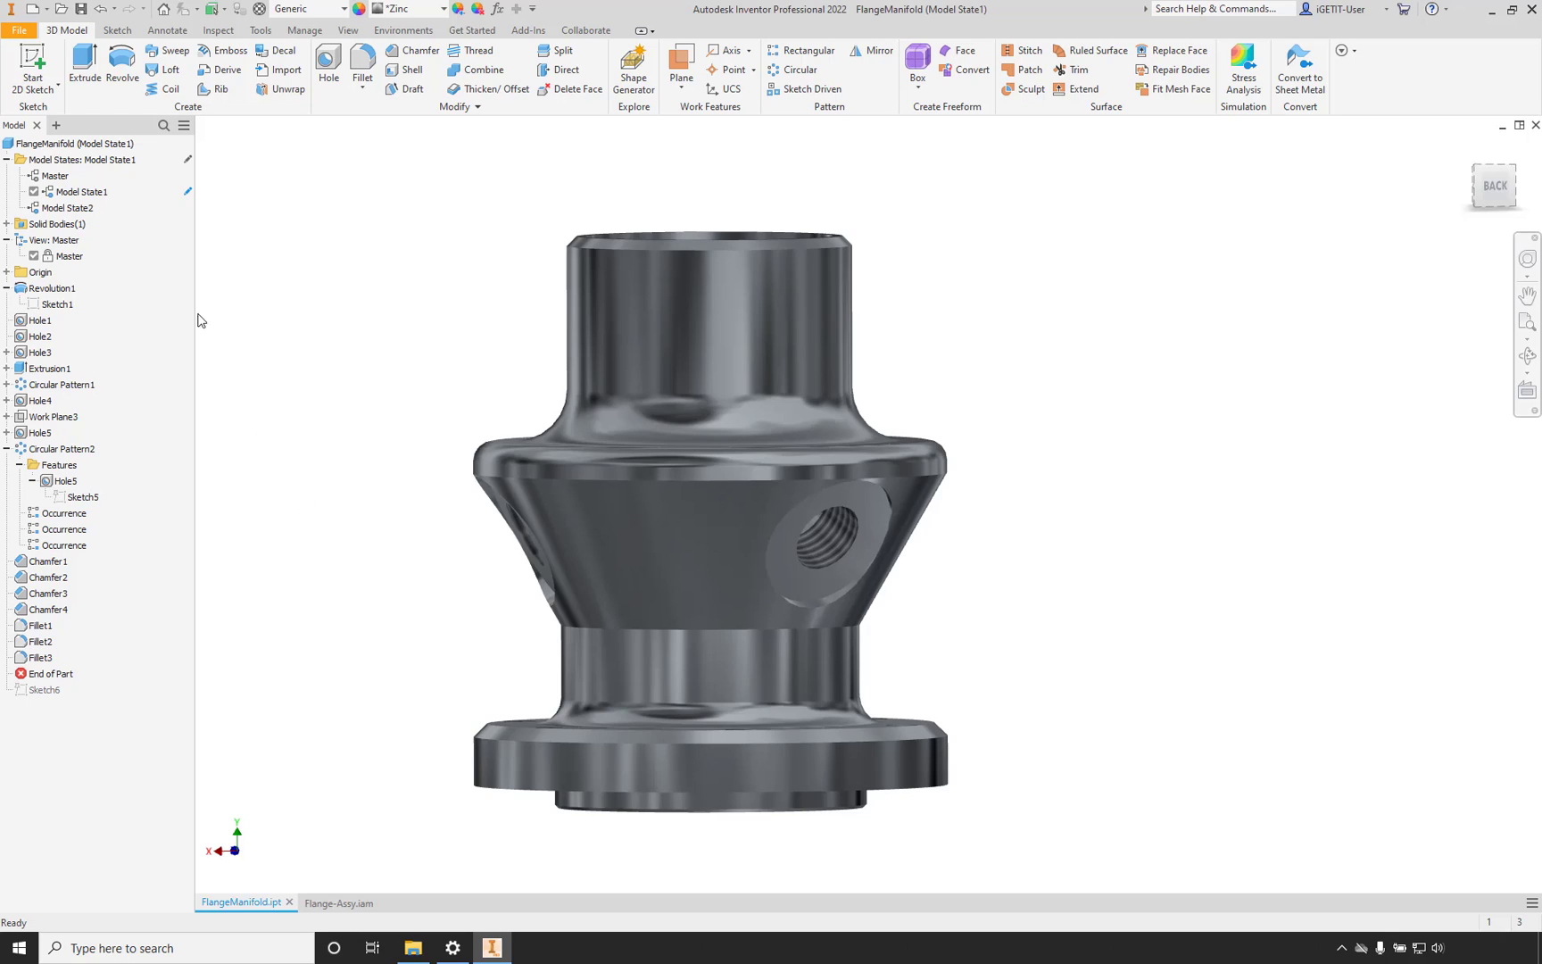
Activate the Master model state and check its part number in the part's iProperties.
{"action": "double_click", "coordinate": [54, 176]}
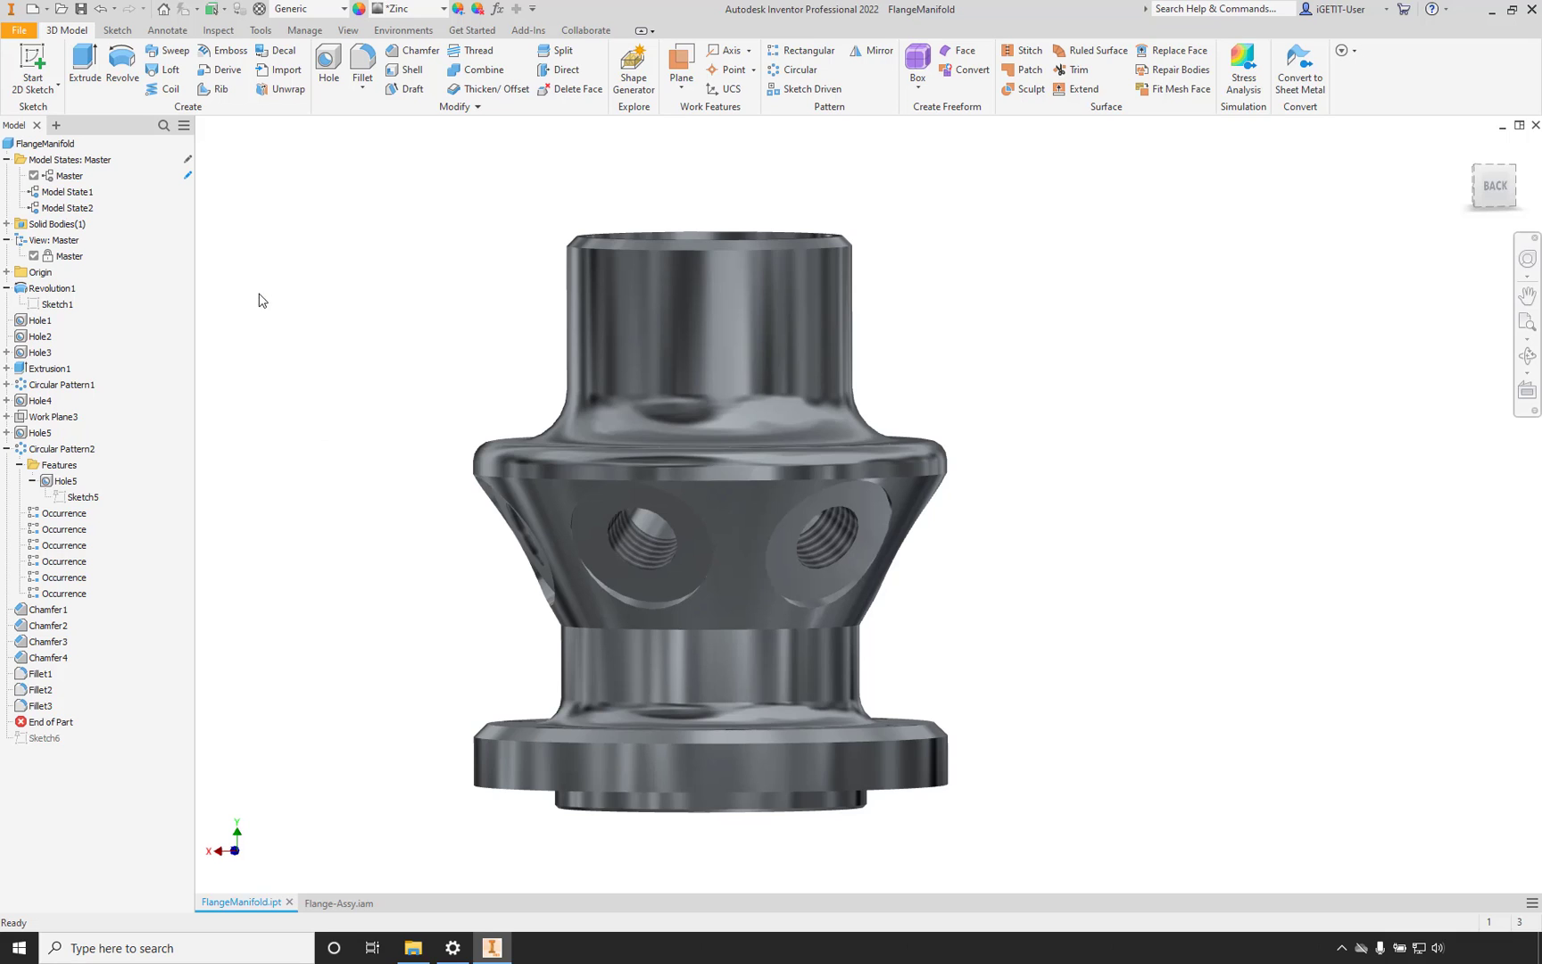
{"action": "right_click", "coordinate": [73, 177]}
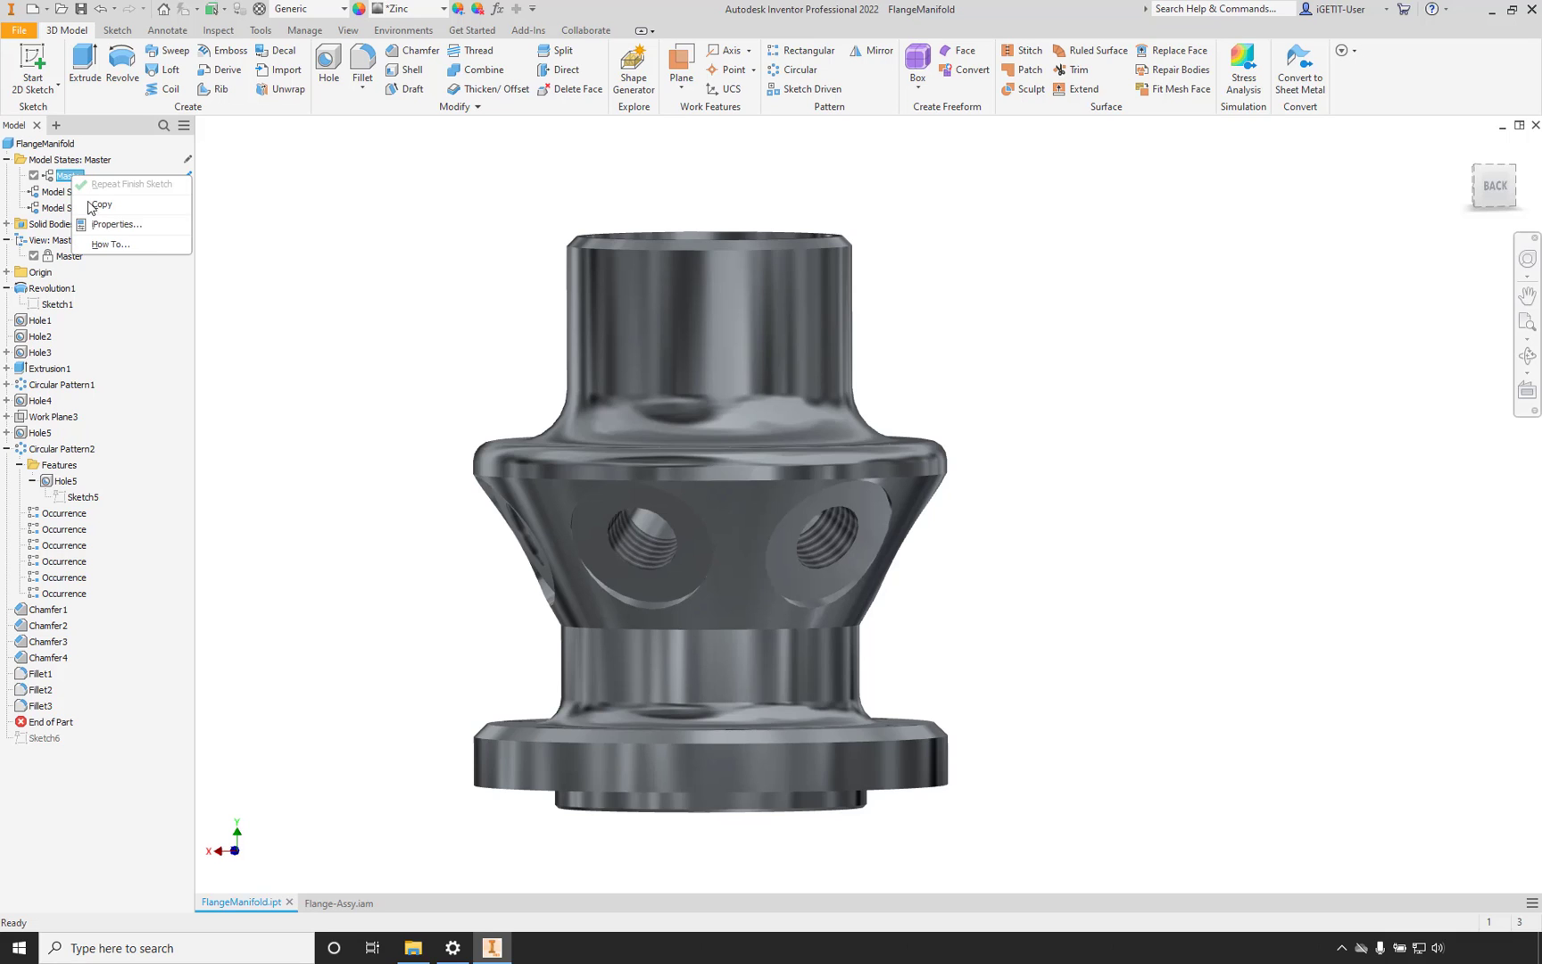
{"action": "left_click", "coordinate": [107, 224]}
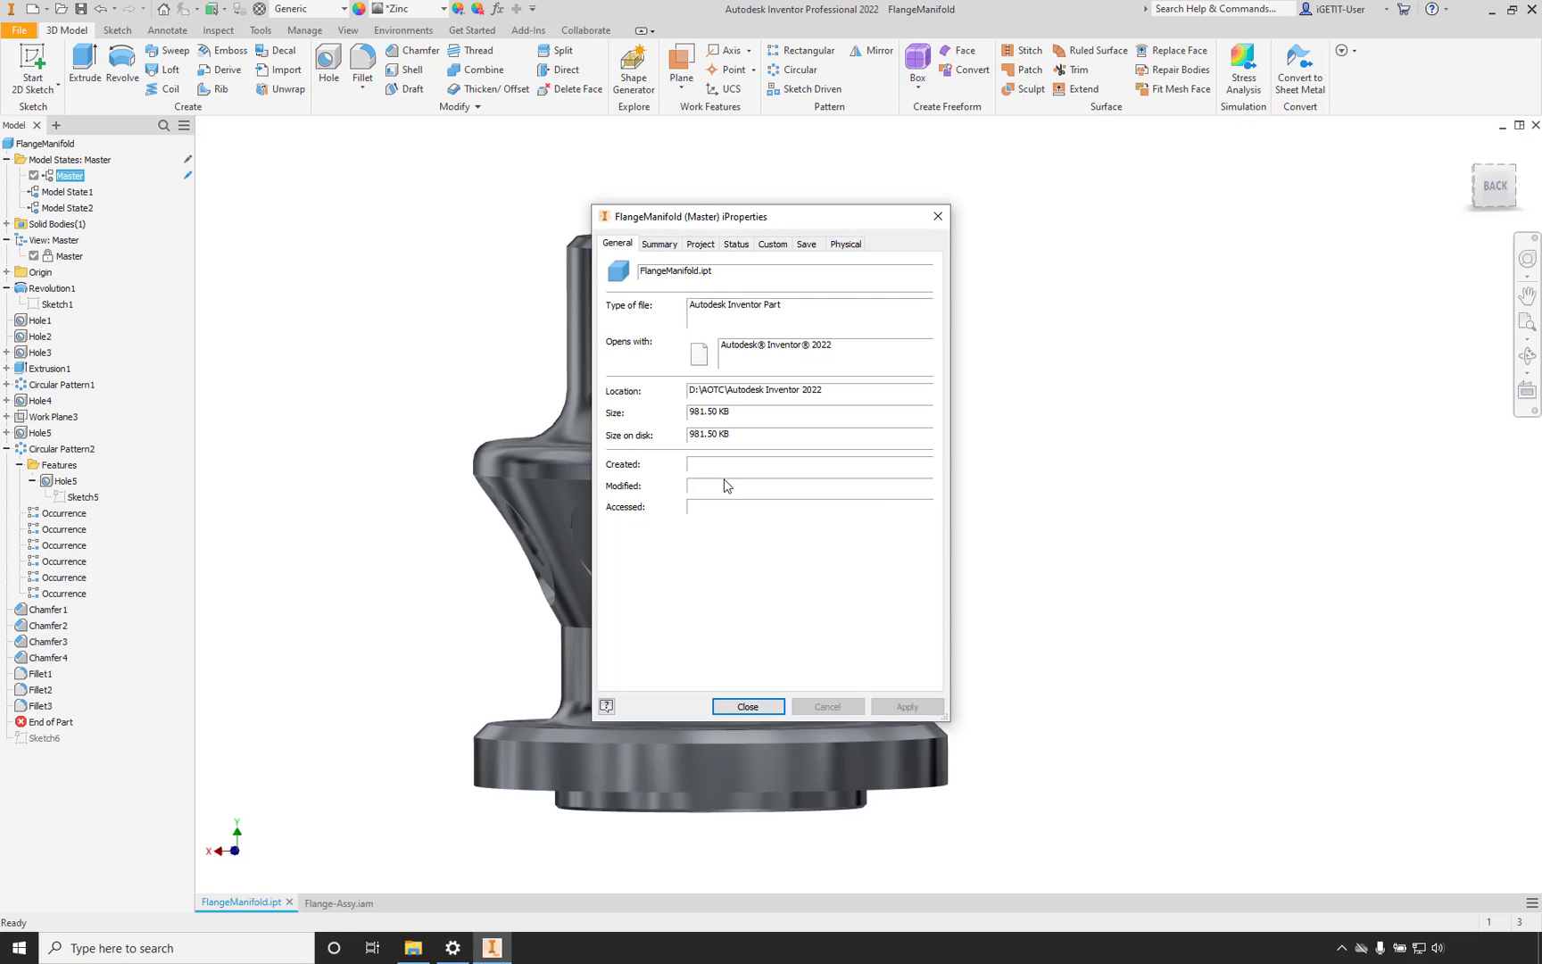
{"action": "left_click", "coordinate": [702, 244]}
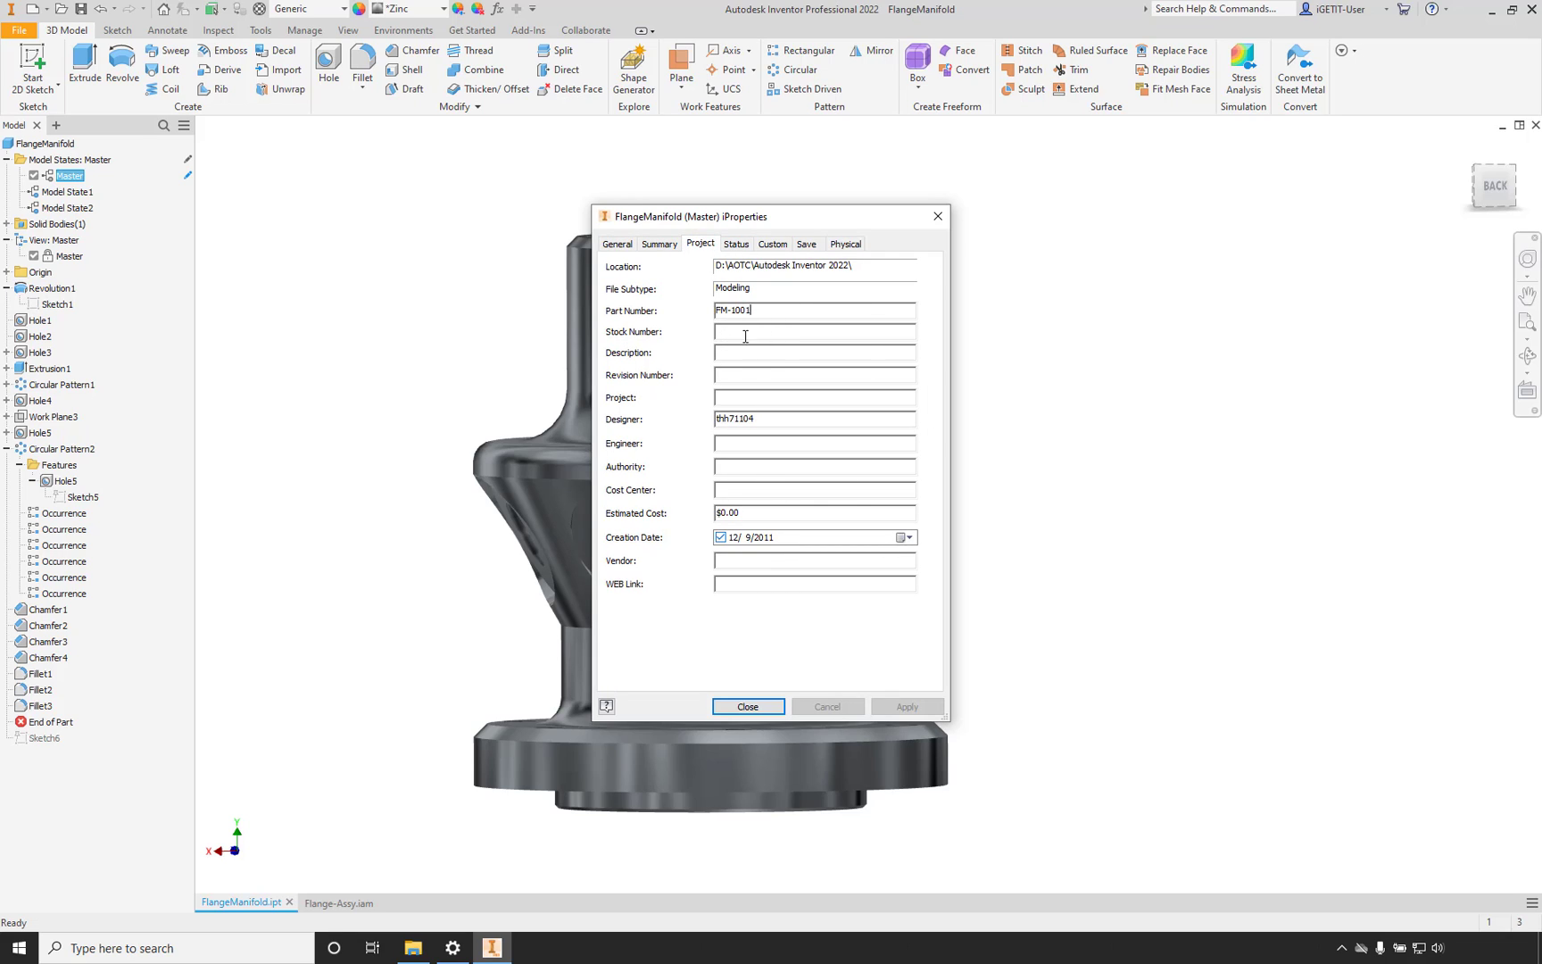
{"action": "left_click", "coordinate": [732, 311]}
{"action": "left_click", "coordinate": [748, 706]}
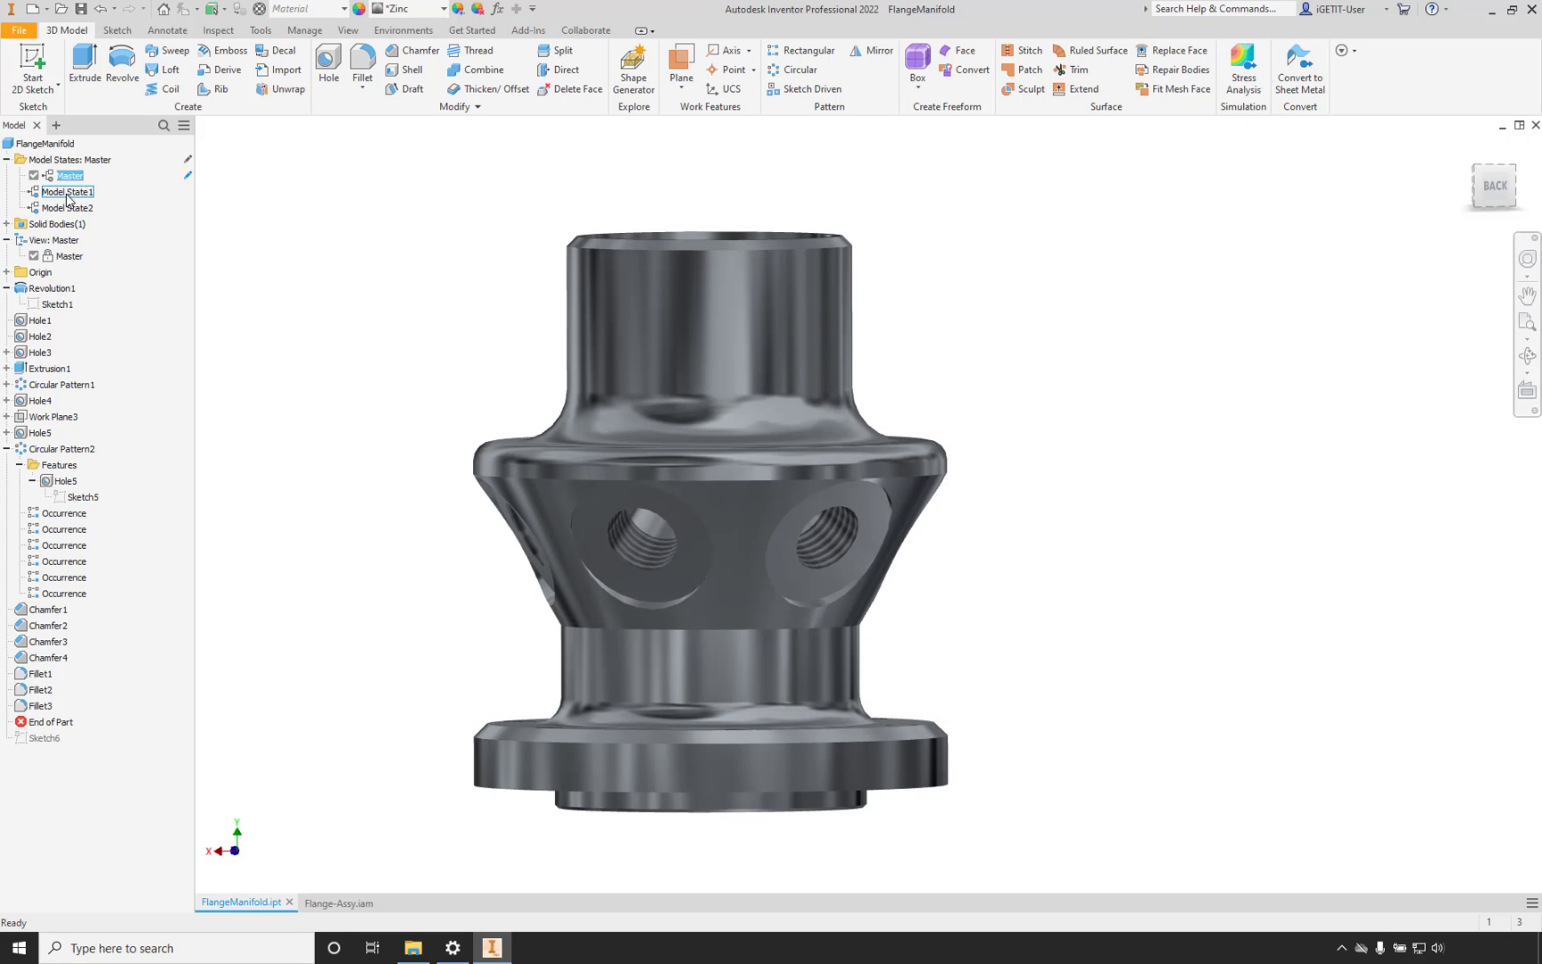
Activate Model State1 and set its part number to FM-1002 in iProperties.
{"action": "right_click", "coordinate": [70, 199]}
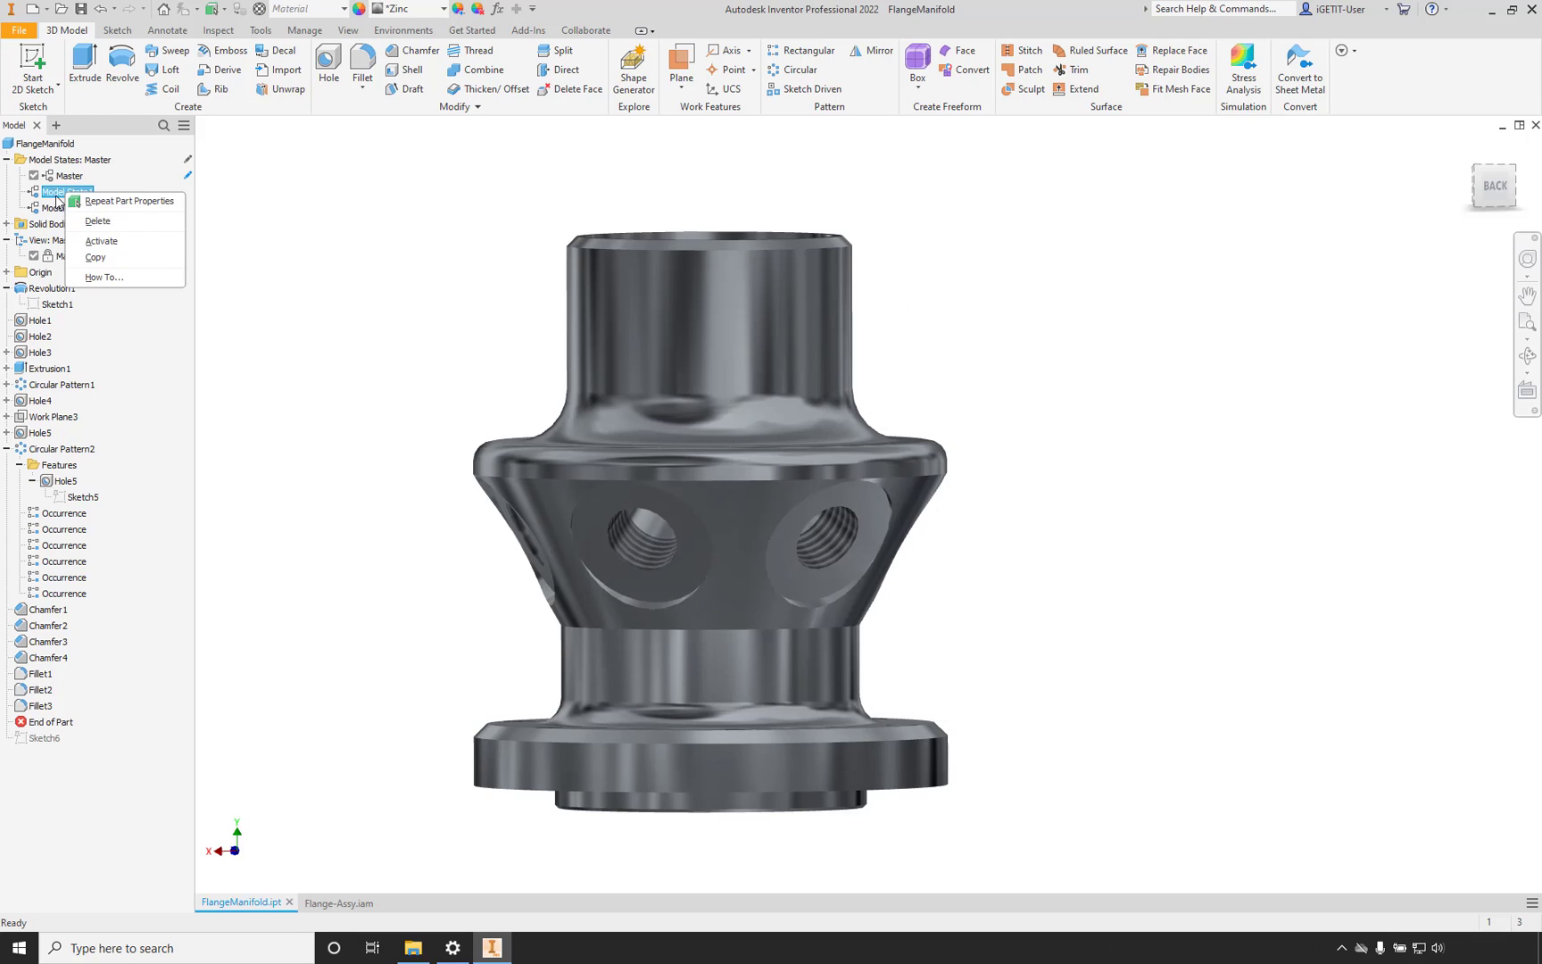
{"action": "left_click", "coordinate": [57, 198]}
{"action": "double_click", "coordinate": [70, 198]}
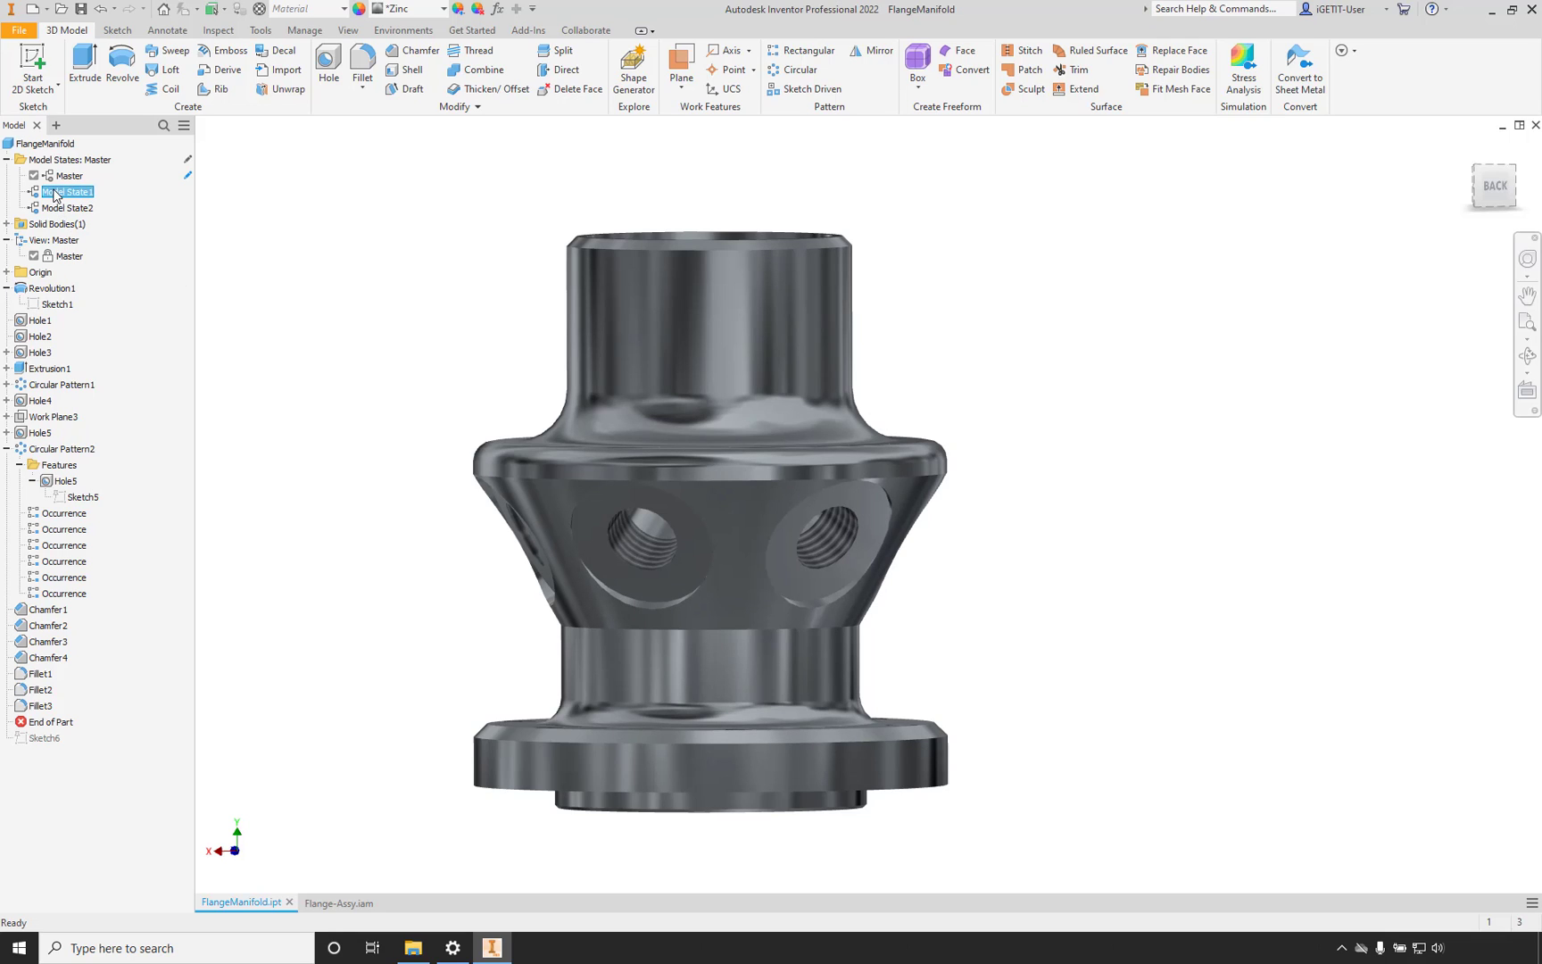
{"action": "right_click", "coordinate": [84, 193]}
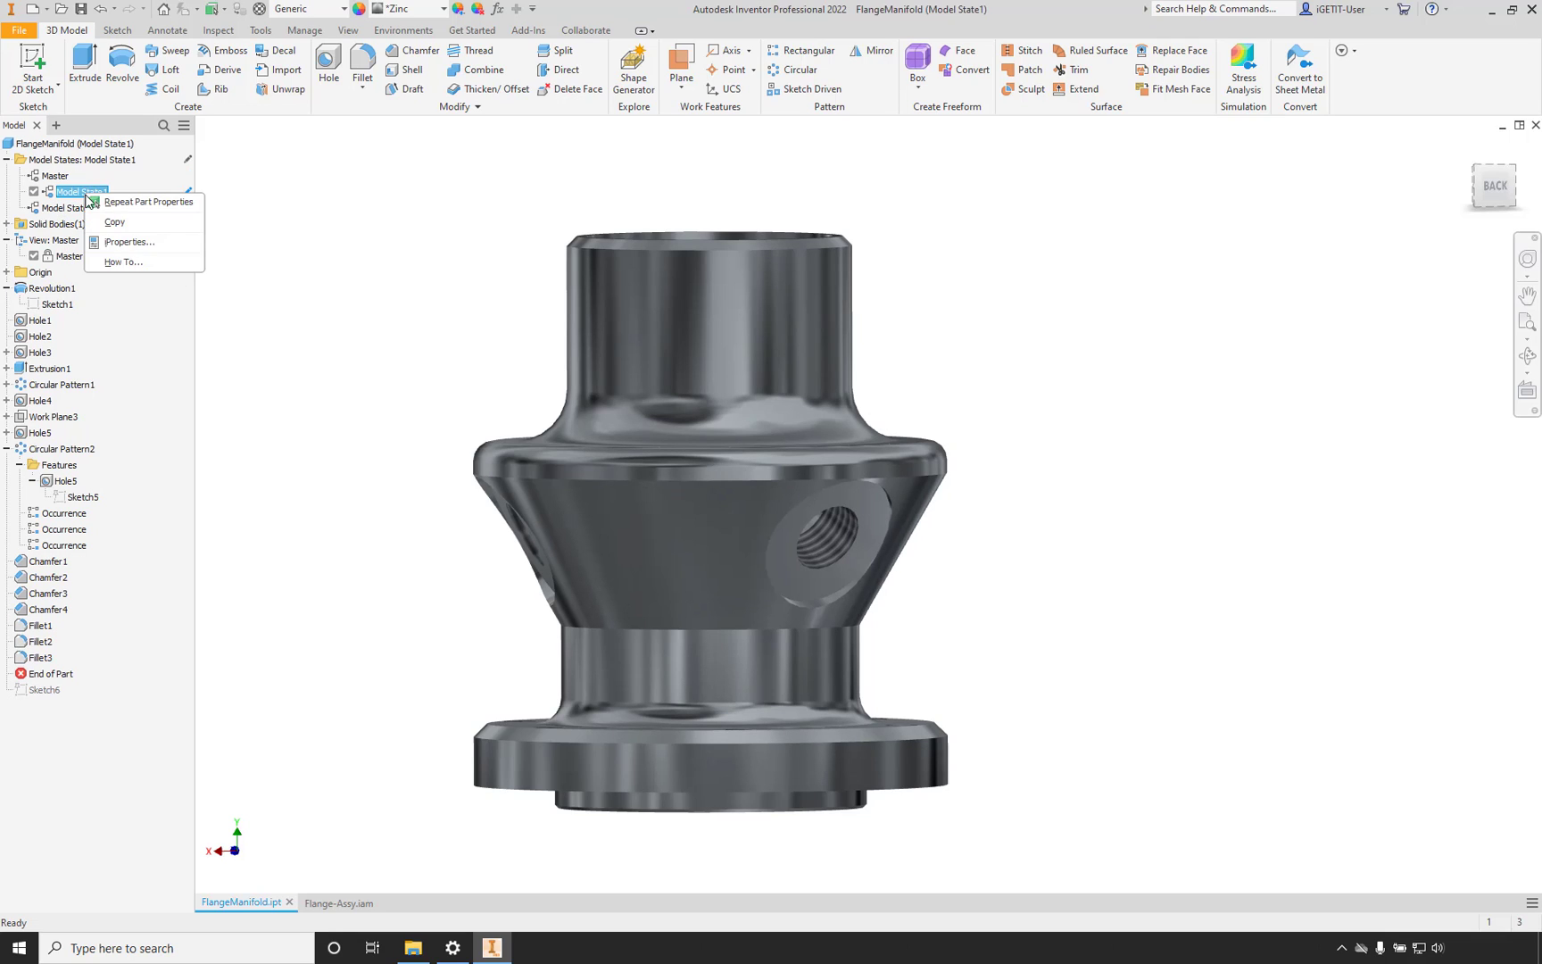
{"action": "left_click", "coordinate": [122, 243]}
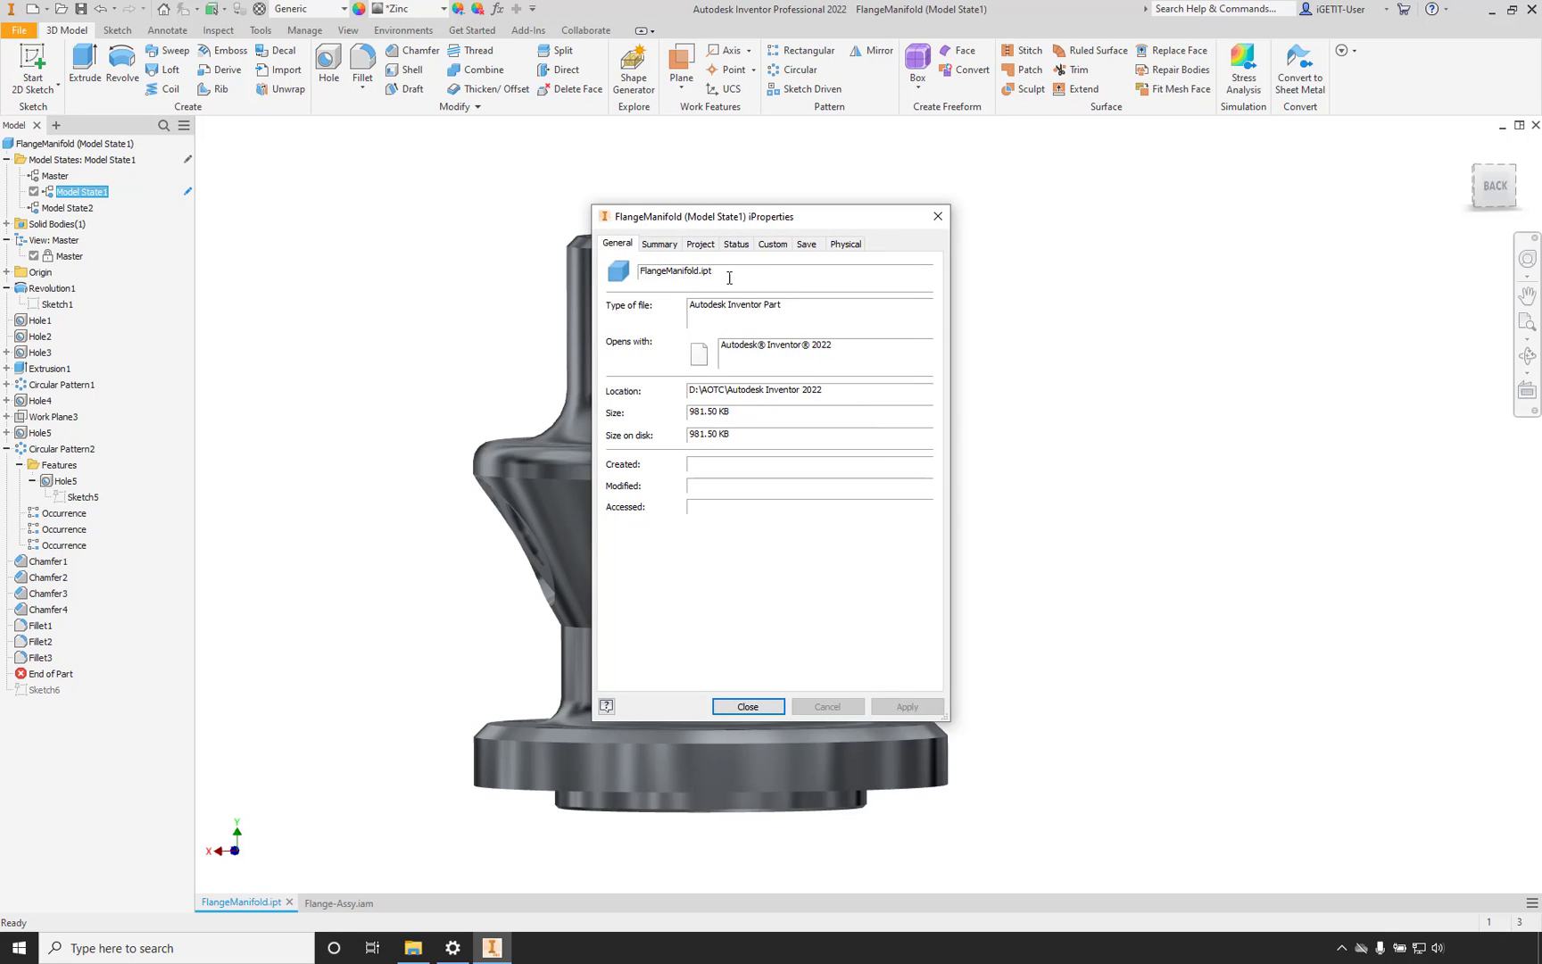
{"action": "left_click", "coordinate": [701, 244]}
{"action": "left_click", "coordinate": [754, 311]}
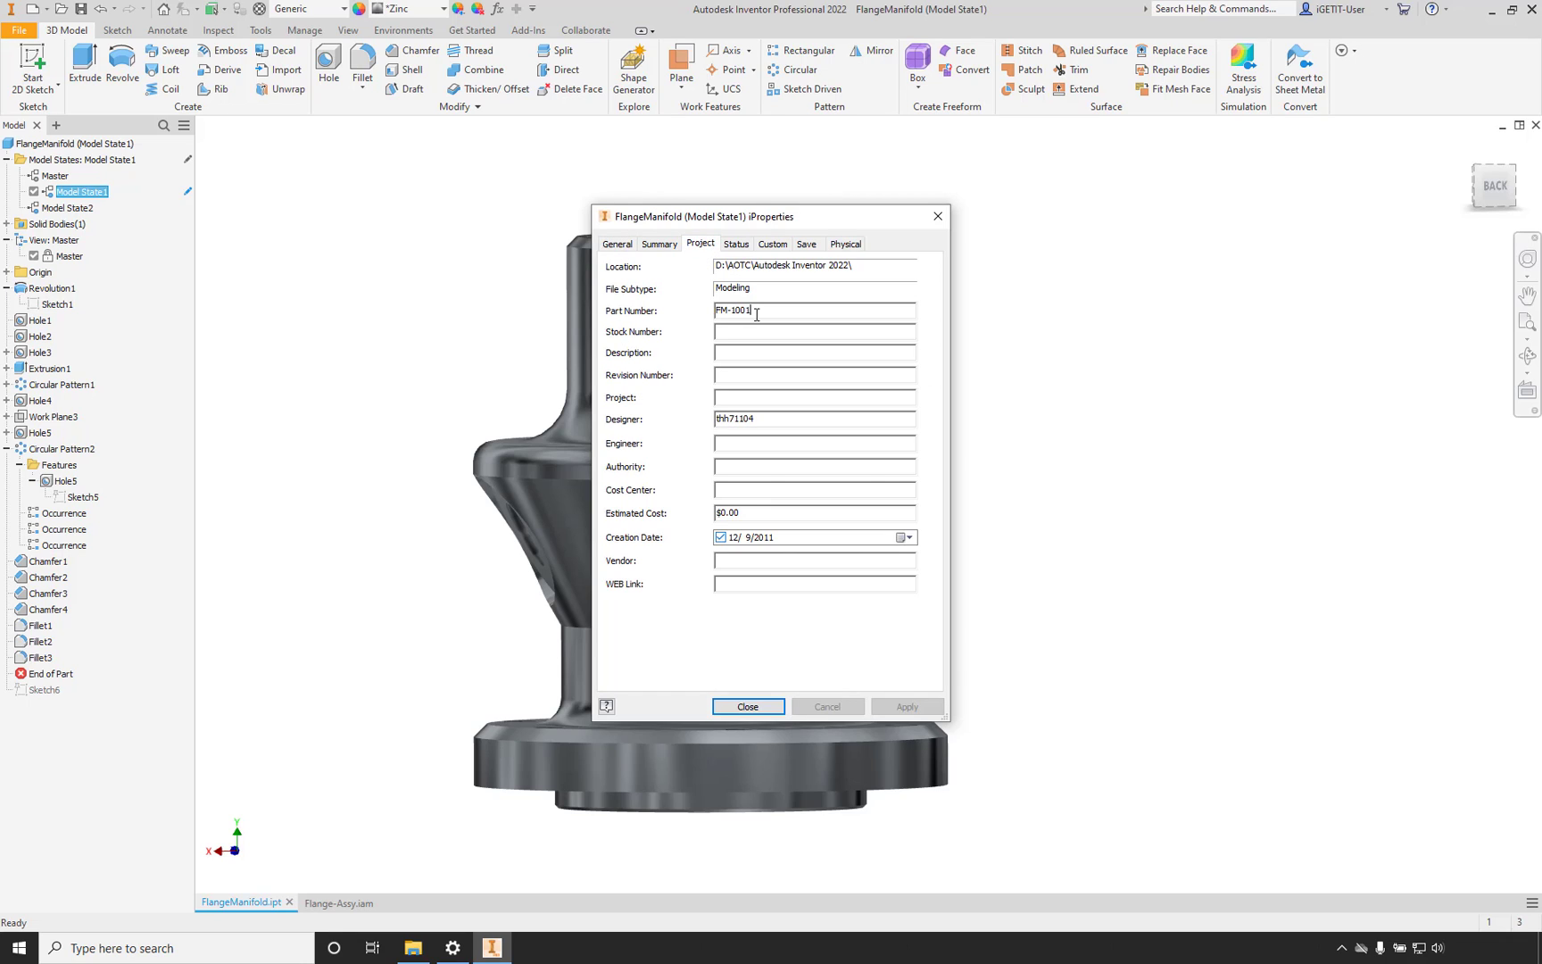
{"action": "key", "text": "shift+Left"}
{"action": "type", "text": "2"}
{"action": "left_click", "coordinate": [896, 707]}
{"action": "left_click", "coordinate": [778, 711]}
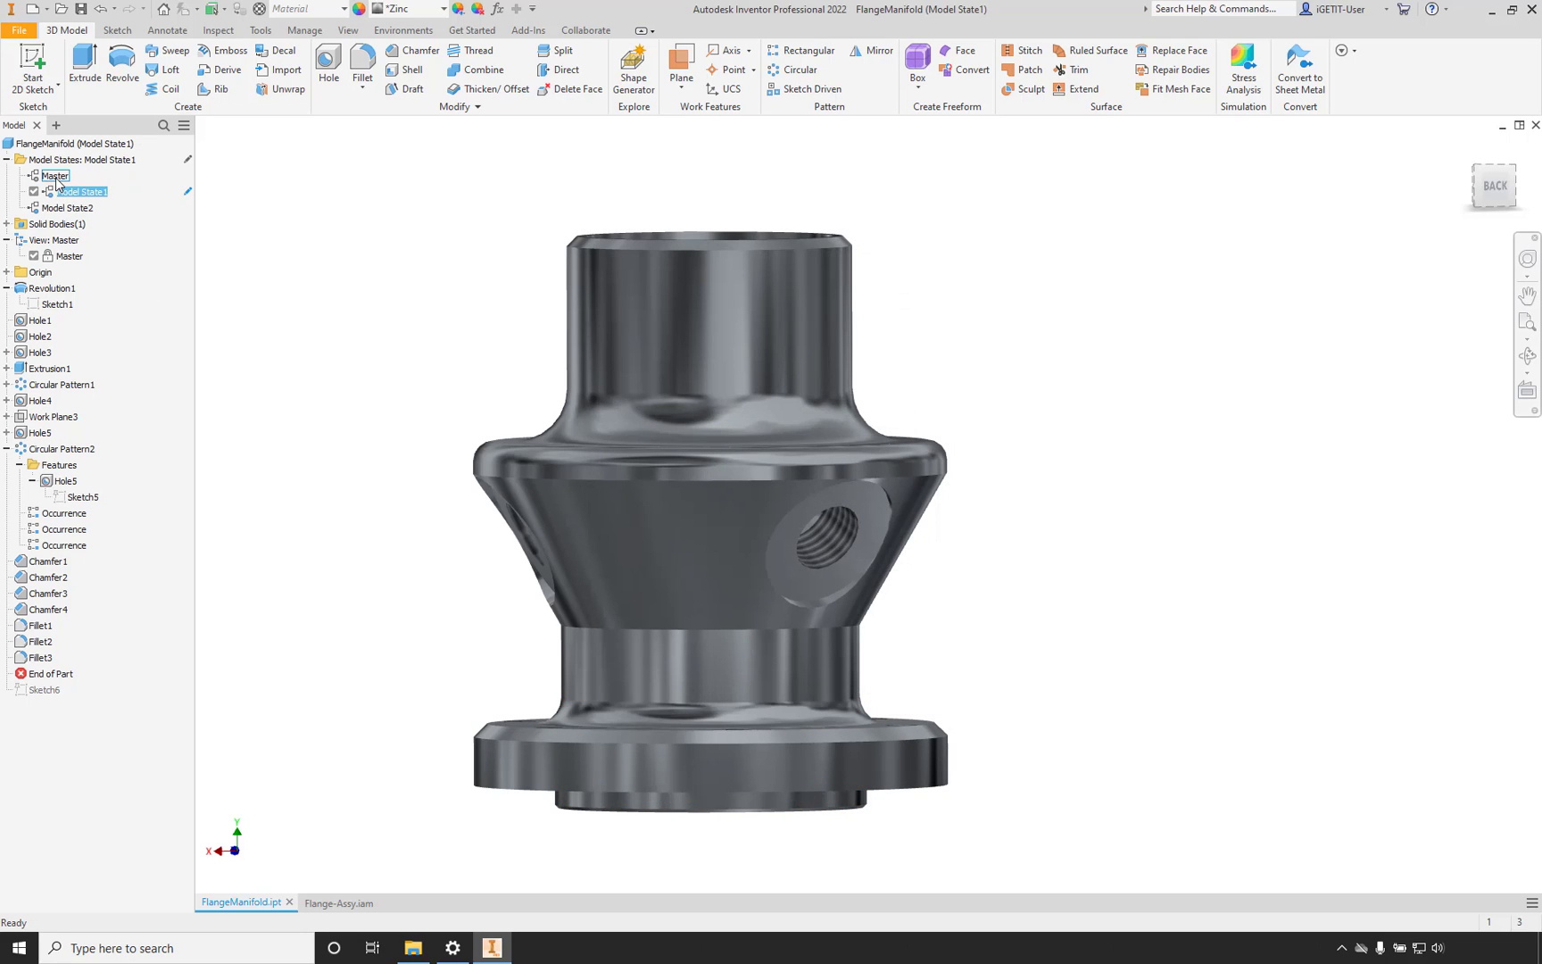
Reopen the iProperties of Model State1 to verify its part number.
{"action": "right_click", "coordinate": [72, 200]}
{"action": "left_click", "coordinate": [124, 262]}
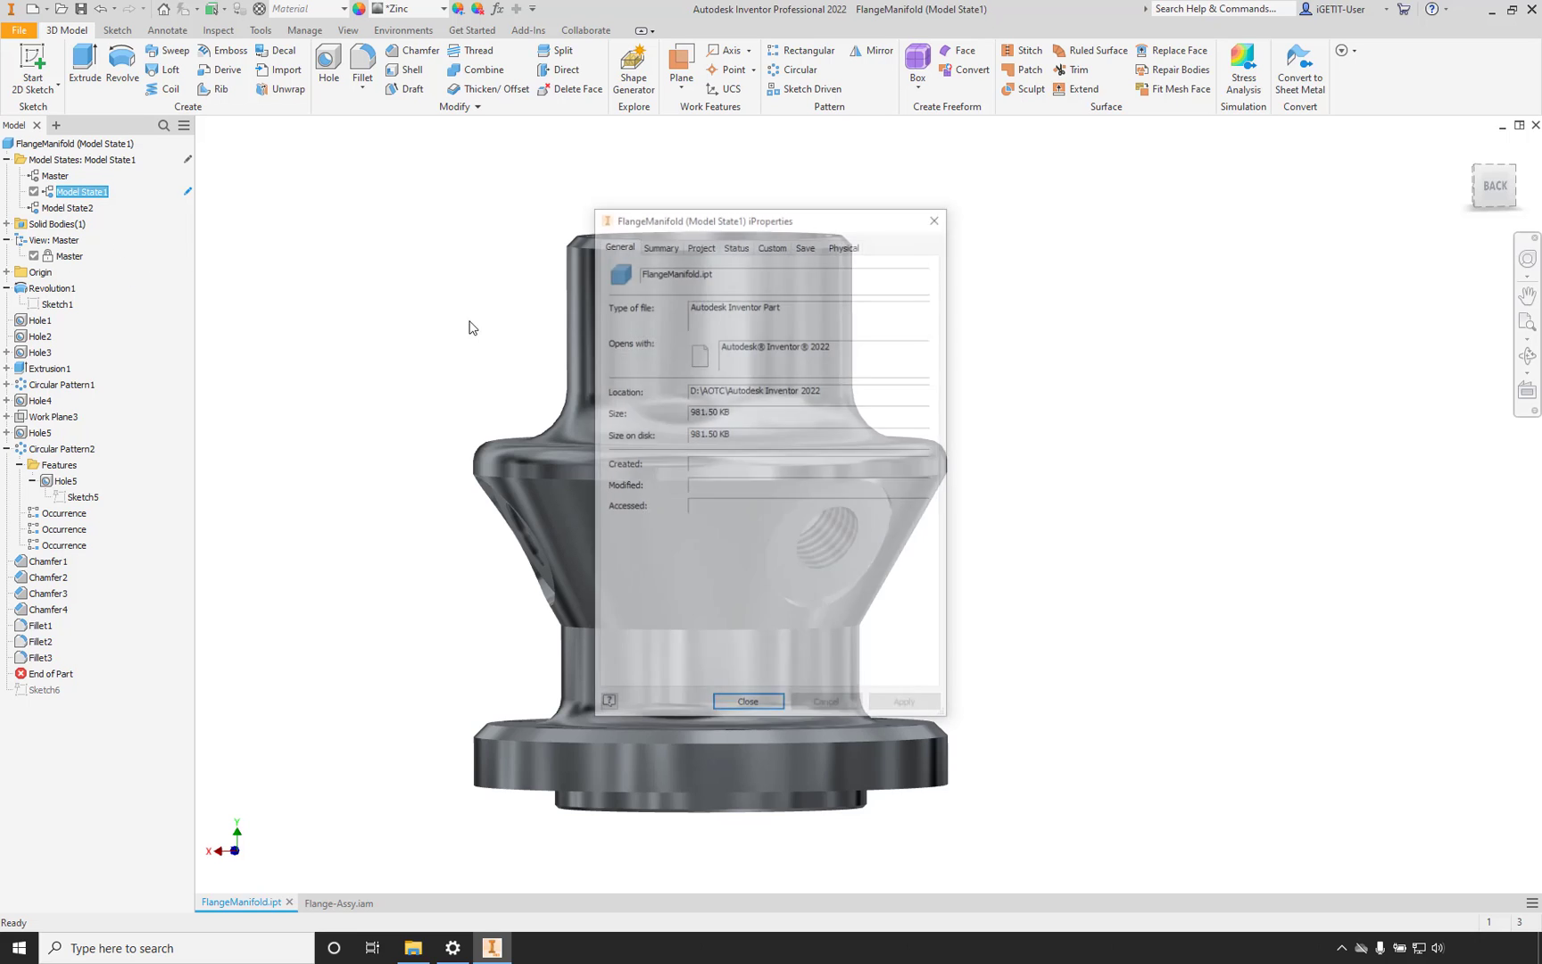
{"action": "left_click", "coordinate": [701, 243]}
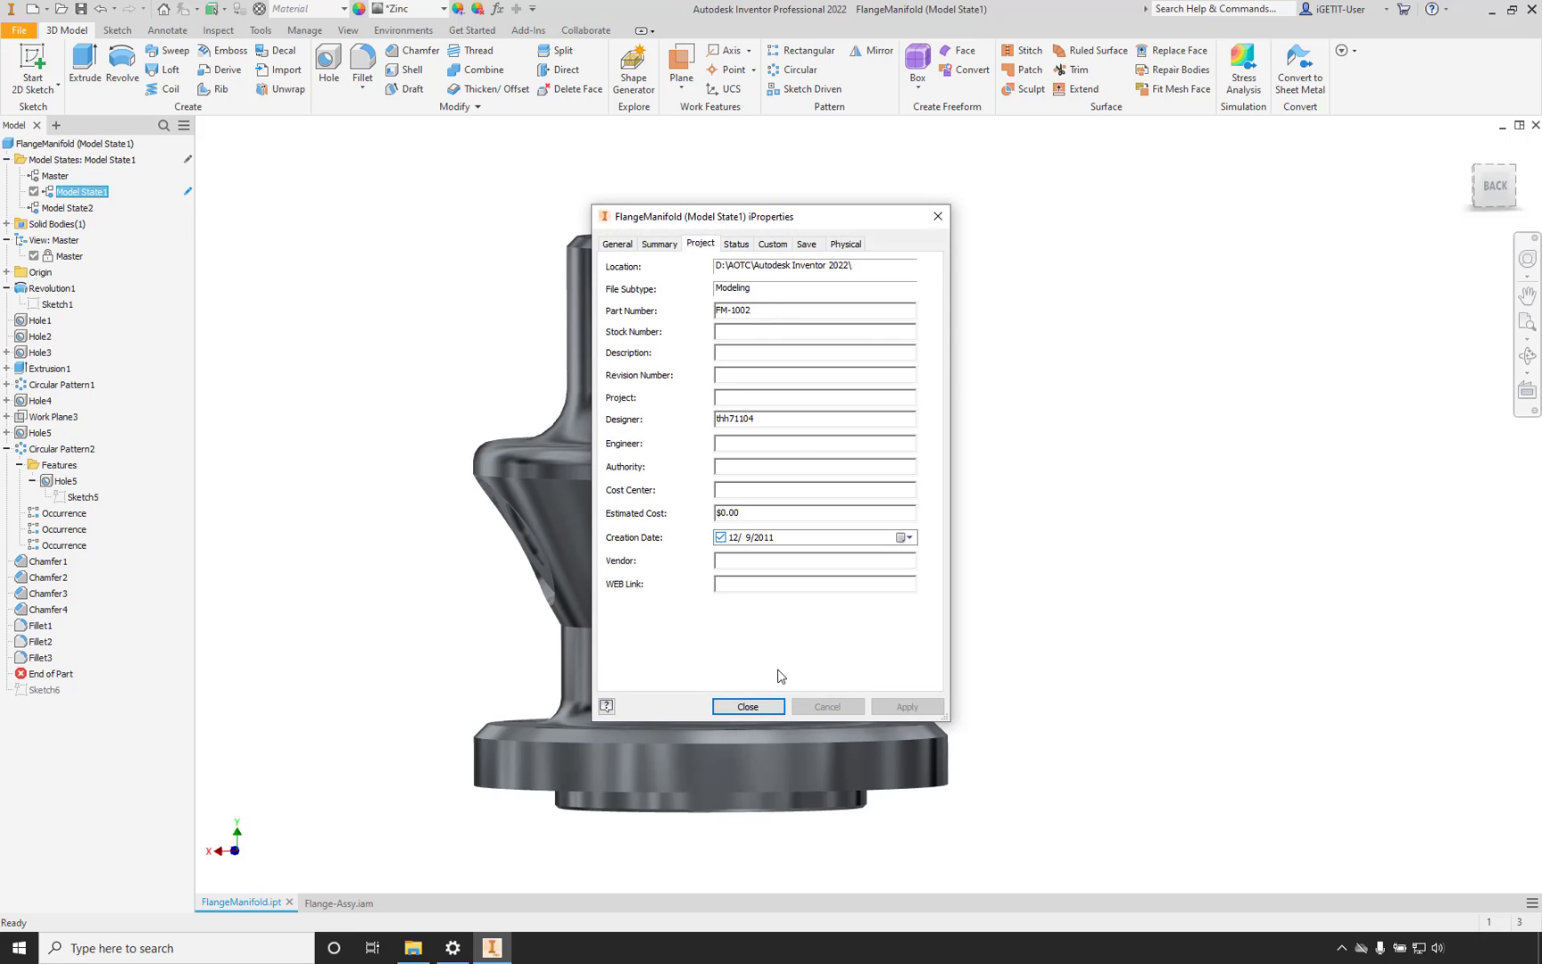
{"action": "left_click", "coordinate": [768, 713]}
Reactivate the Master model state and verify its part number in iProperties.
{"action": "double_click", "coordinate": [55, 175]}
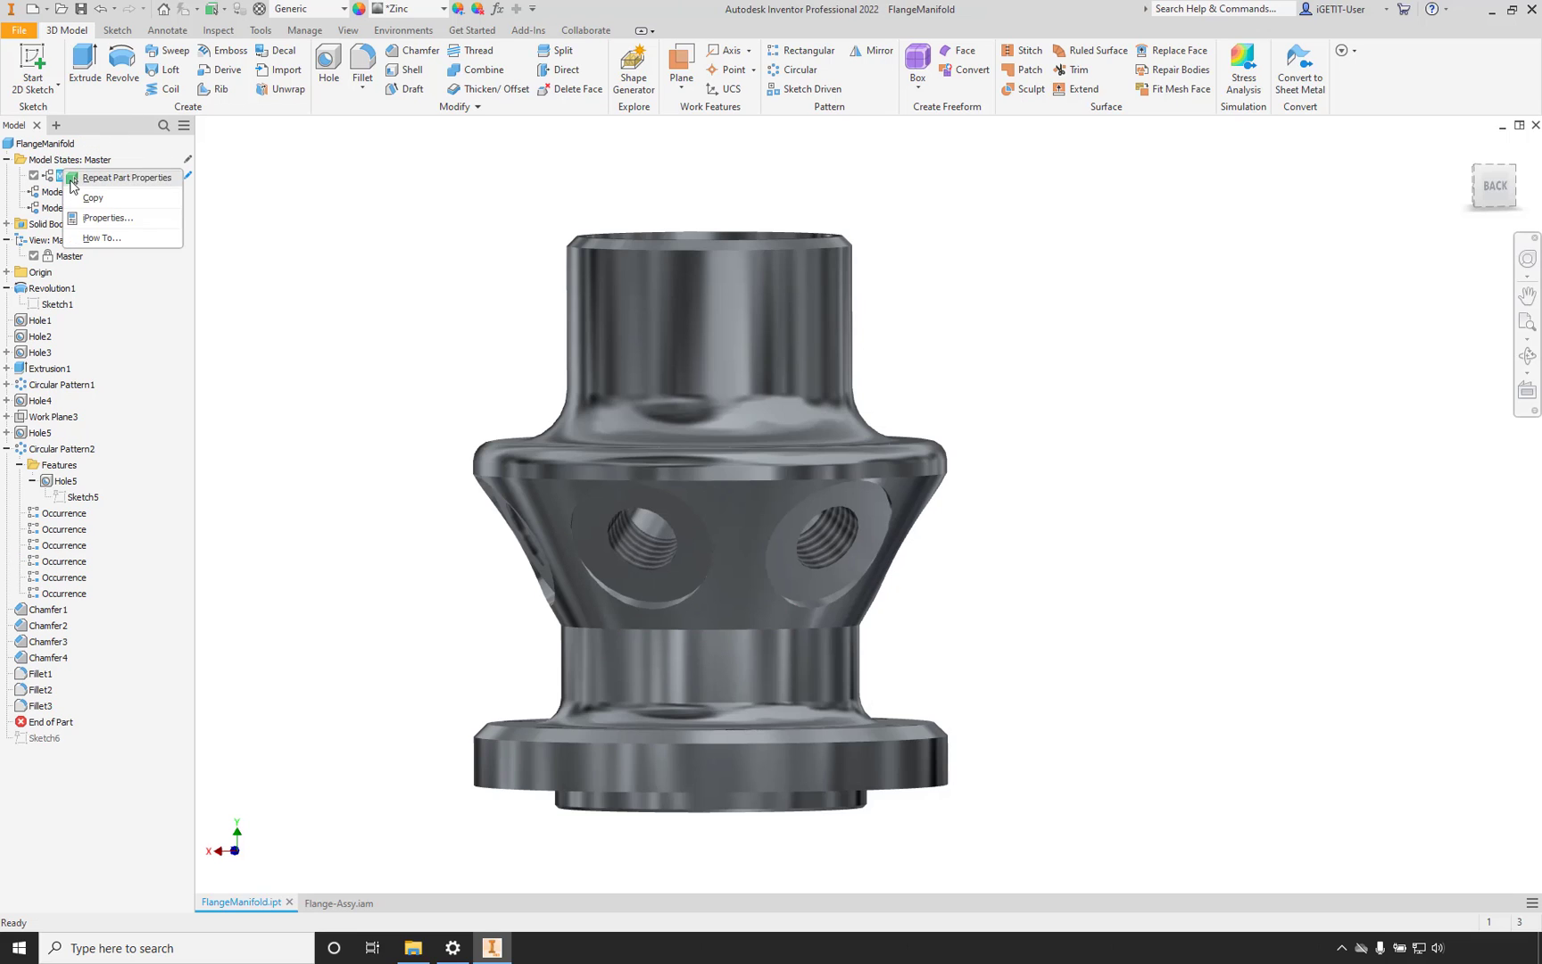
{"action": "left_click", "coordinate": [702, 244]}
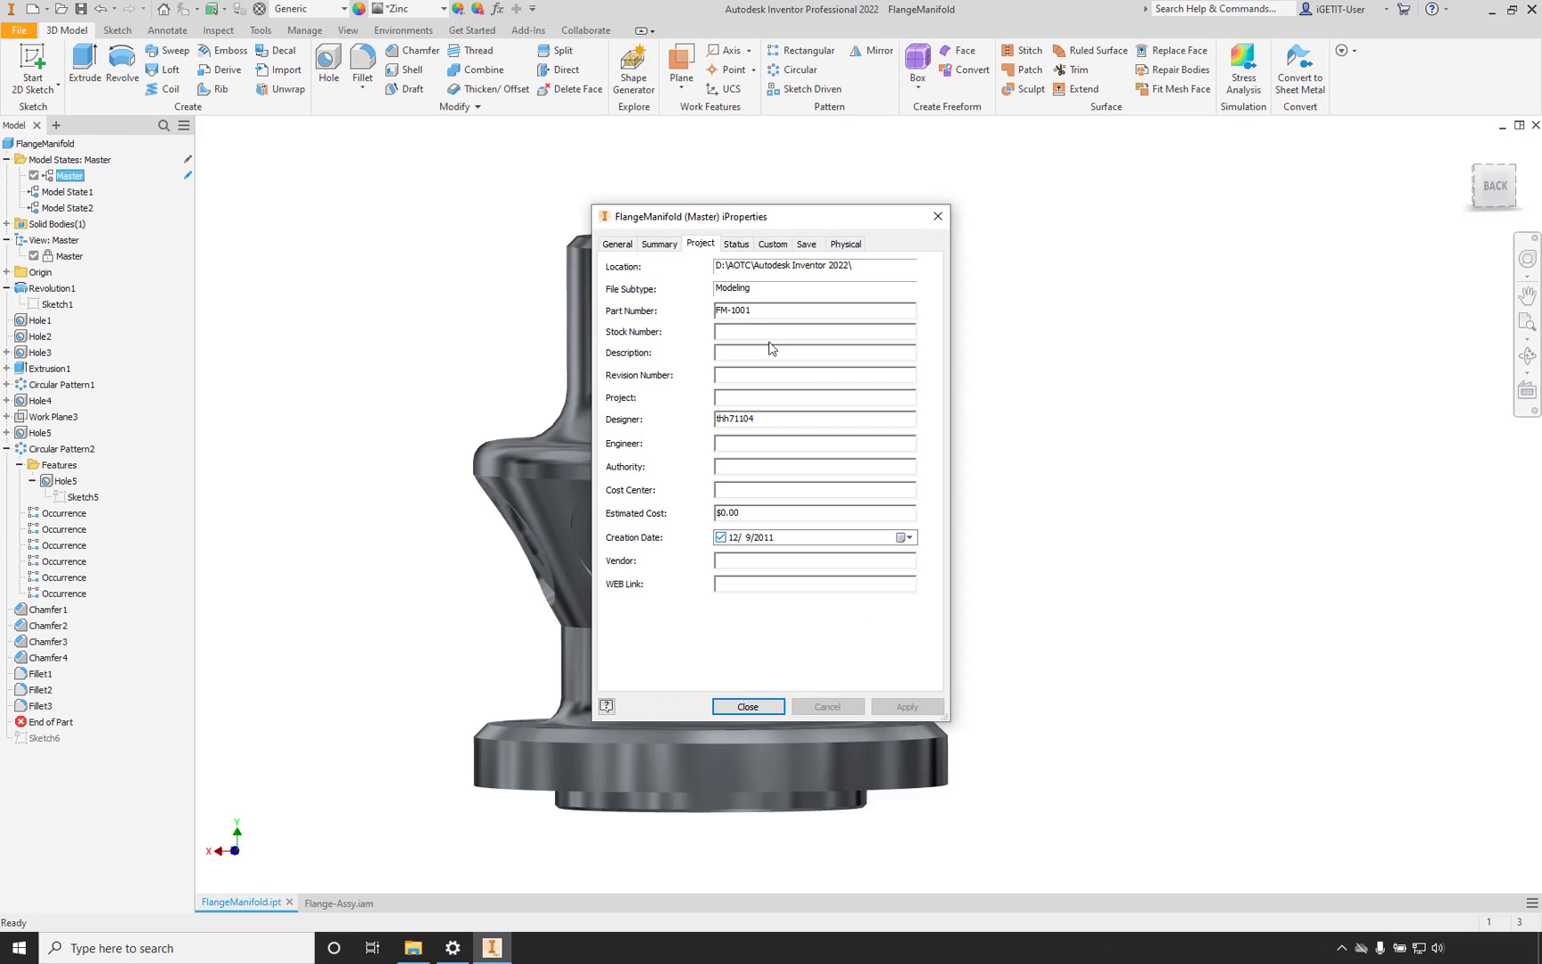
{"action": "left_click", "coordinate": [739, 328]}
{"action": "left_click", "coordinate": [771, 705]}
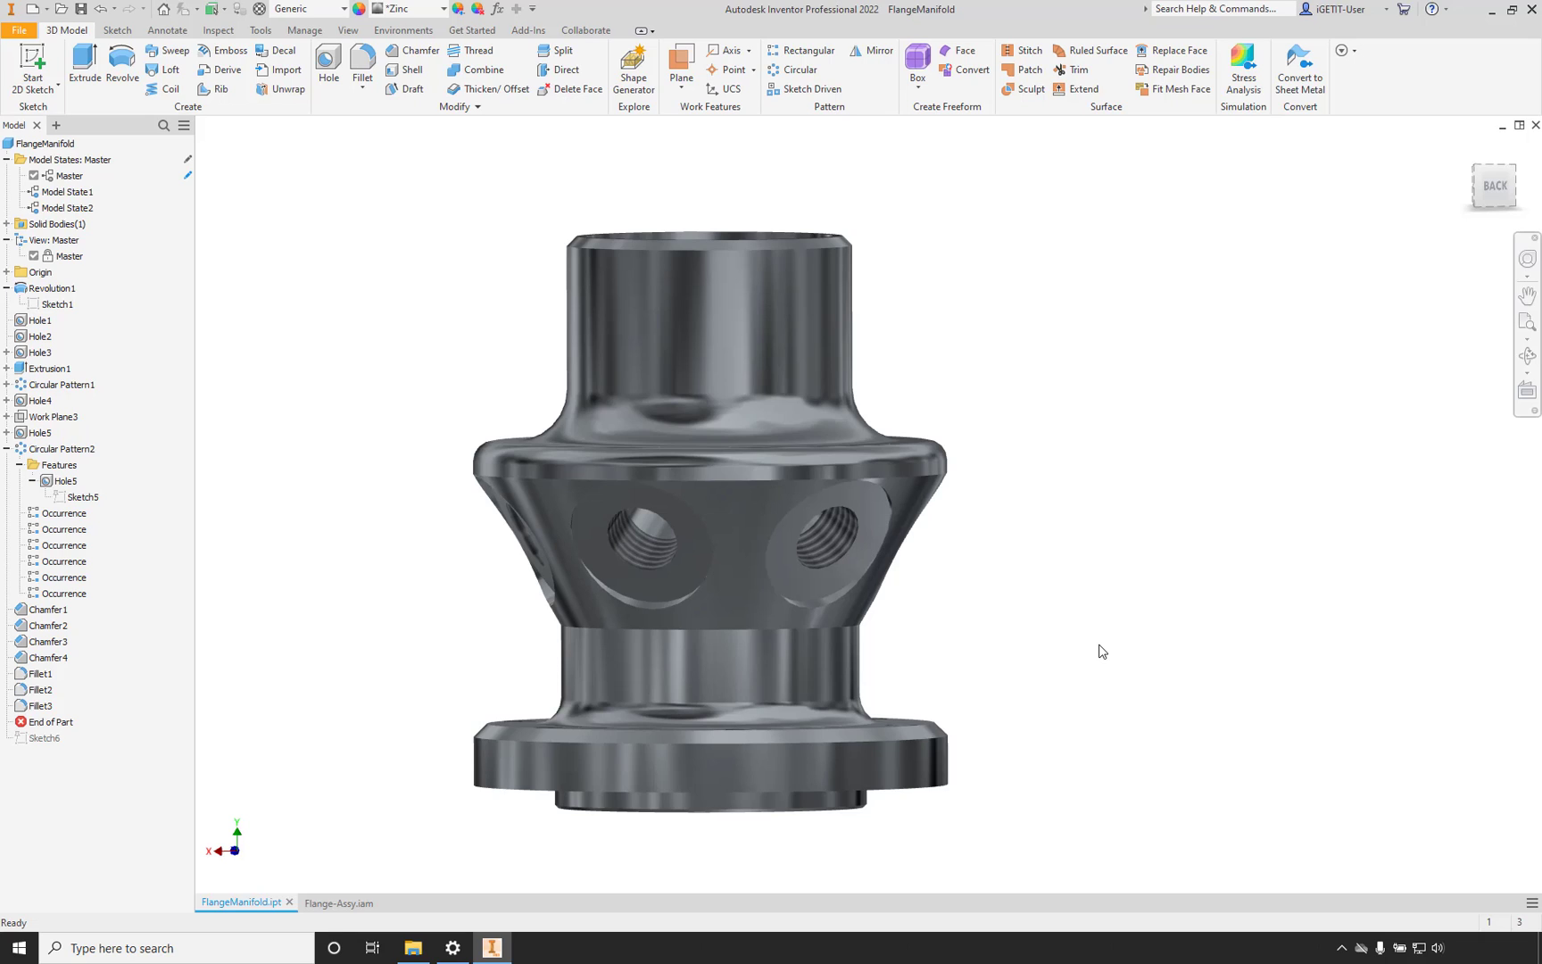
Bring the Flange-Assy assembly up in a full-size window and move the hexagon nipple slightly farther from the manifold.
{"action": "left_click", "coordinate": [335, 902]}
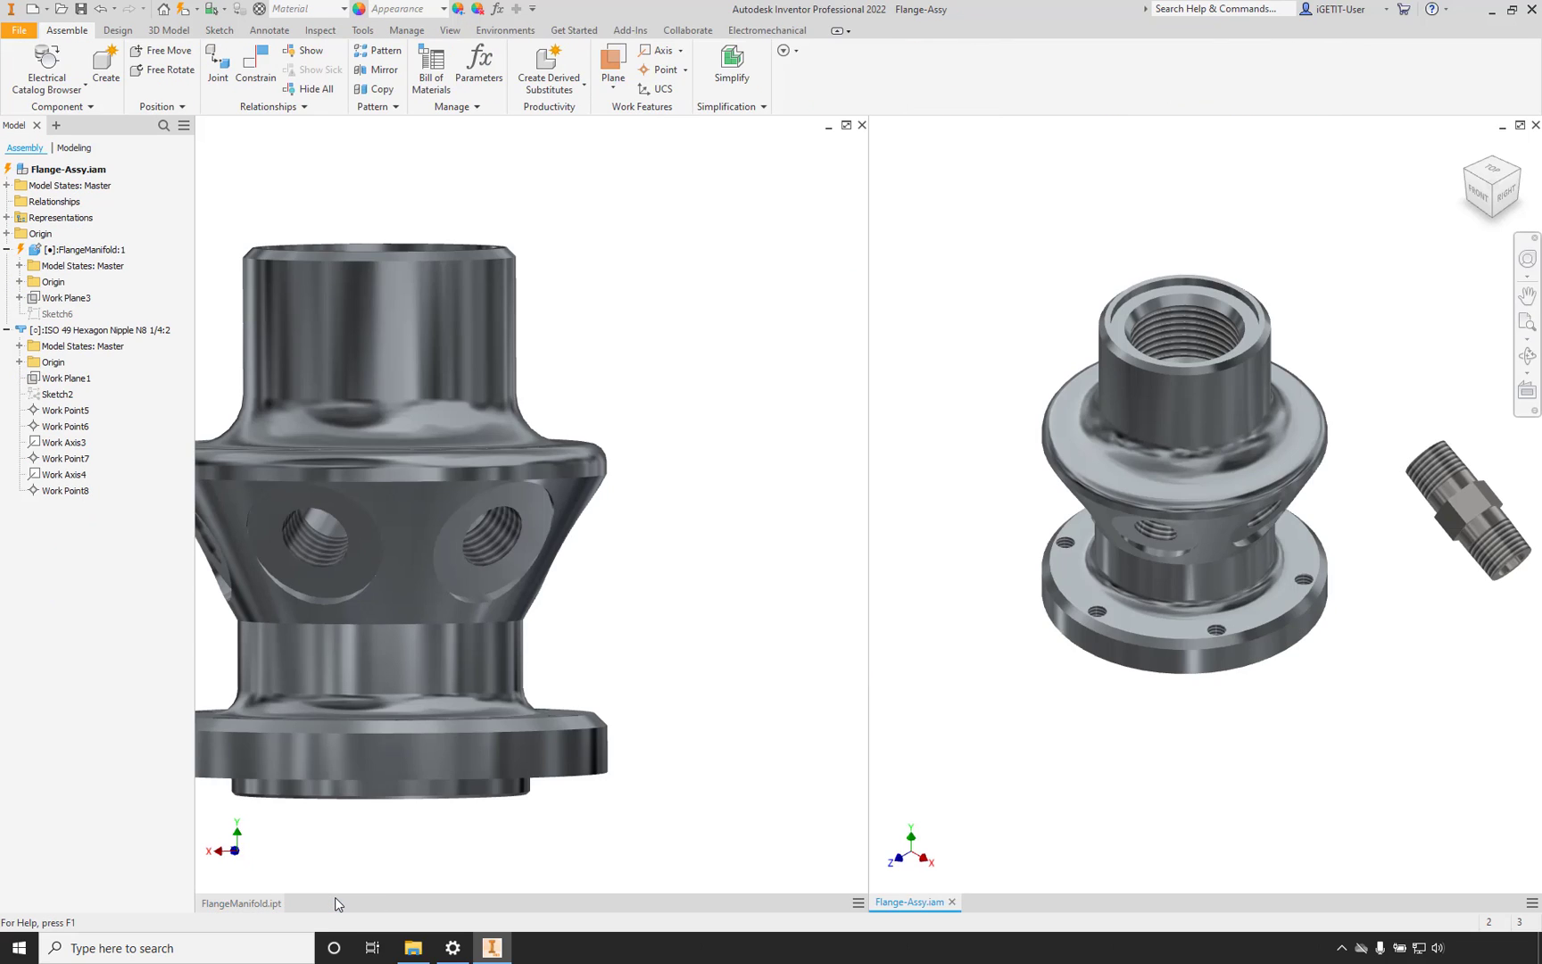
{"action": "left_click", "coordinate": [862, 126]}
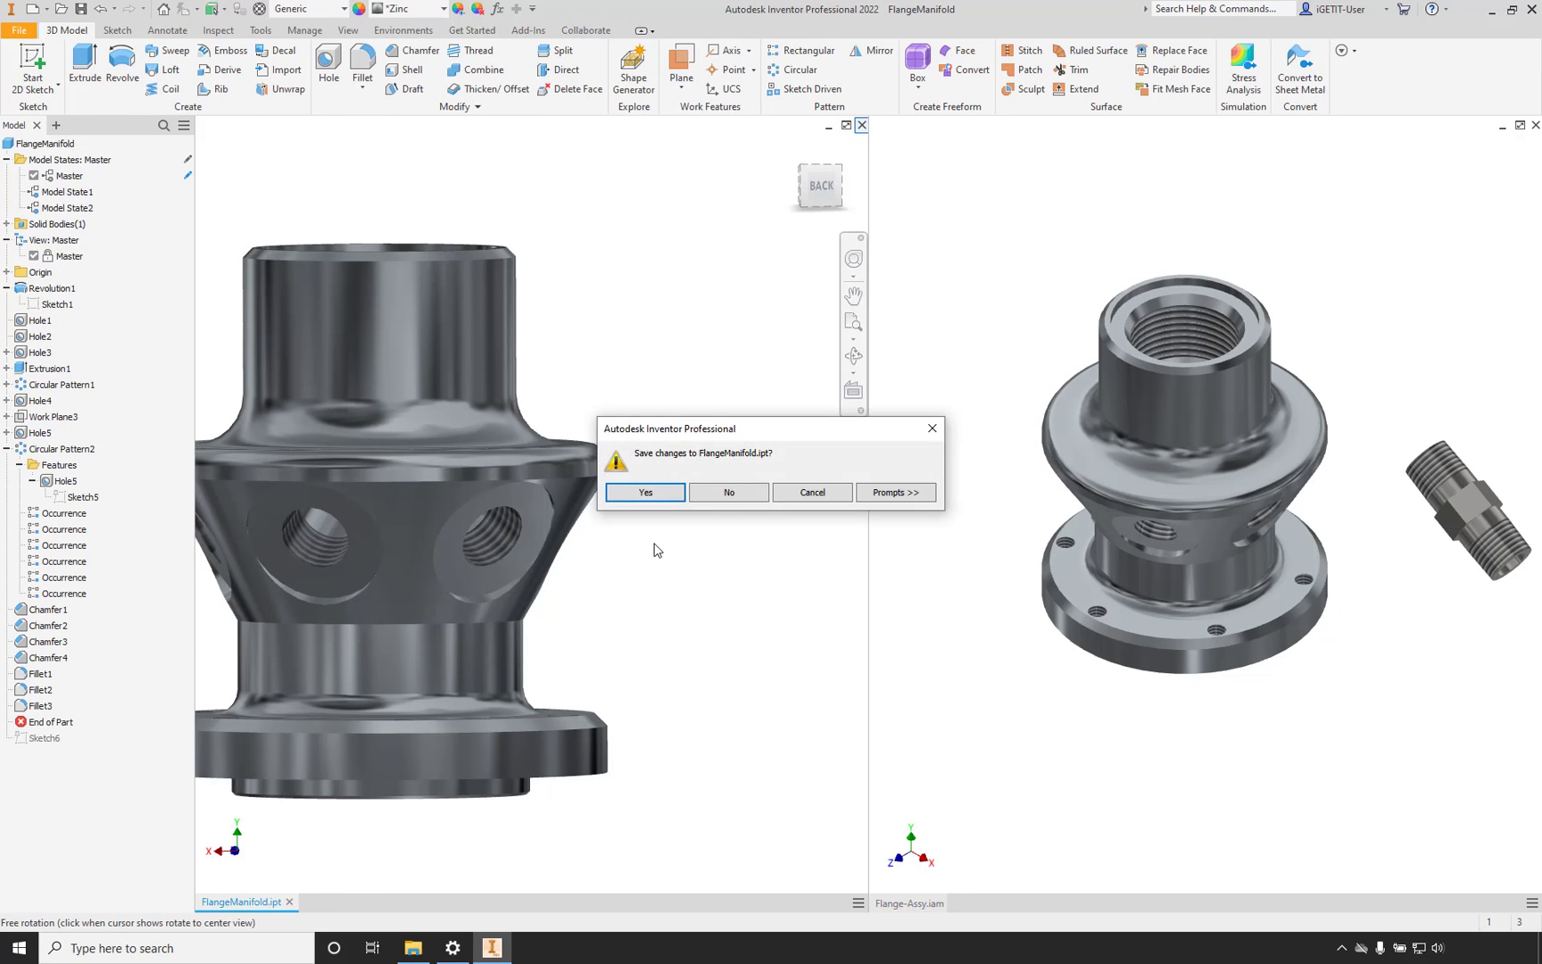
{"action": "left_click", "coordinate": [813, 492]}
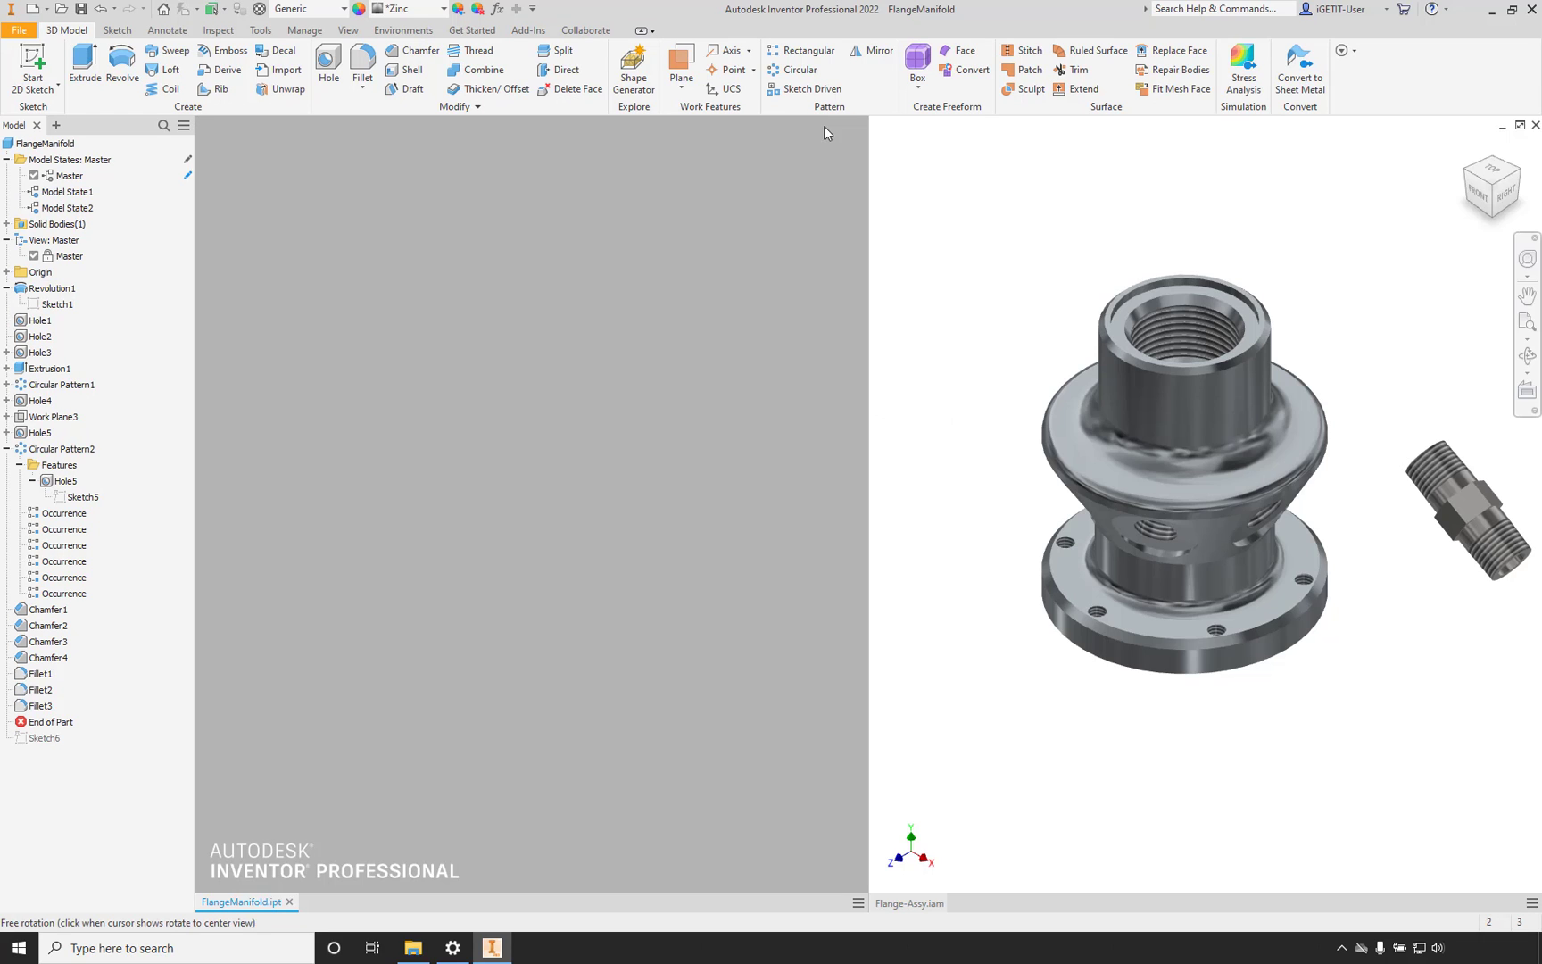
{"action": "left_click", "coordinate": [1520, 125]}
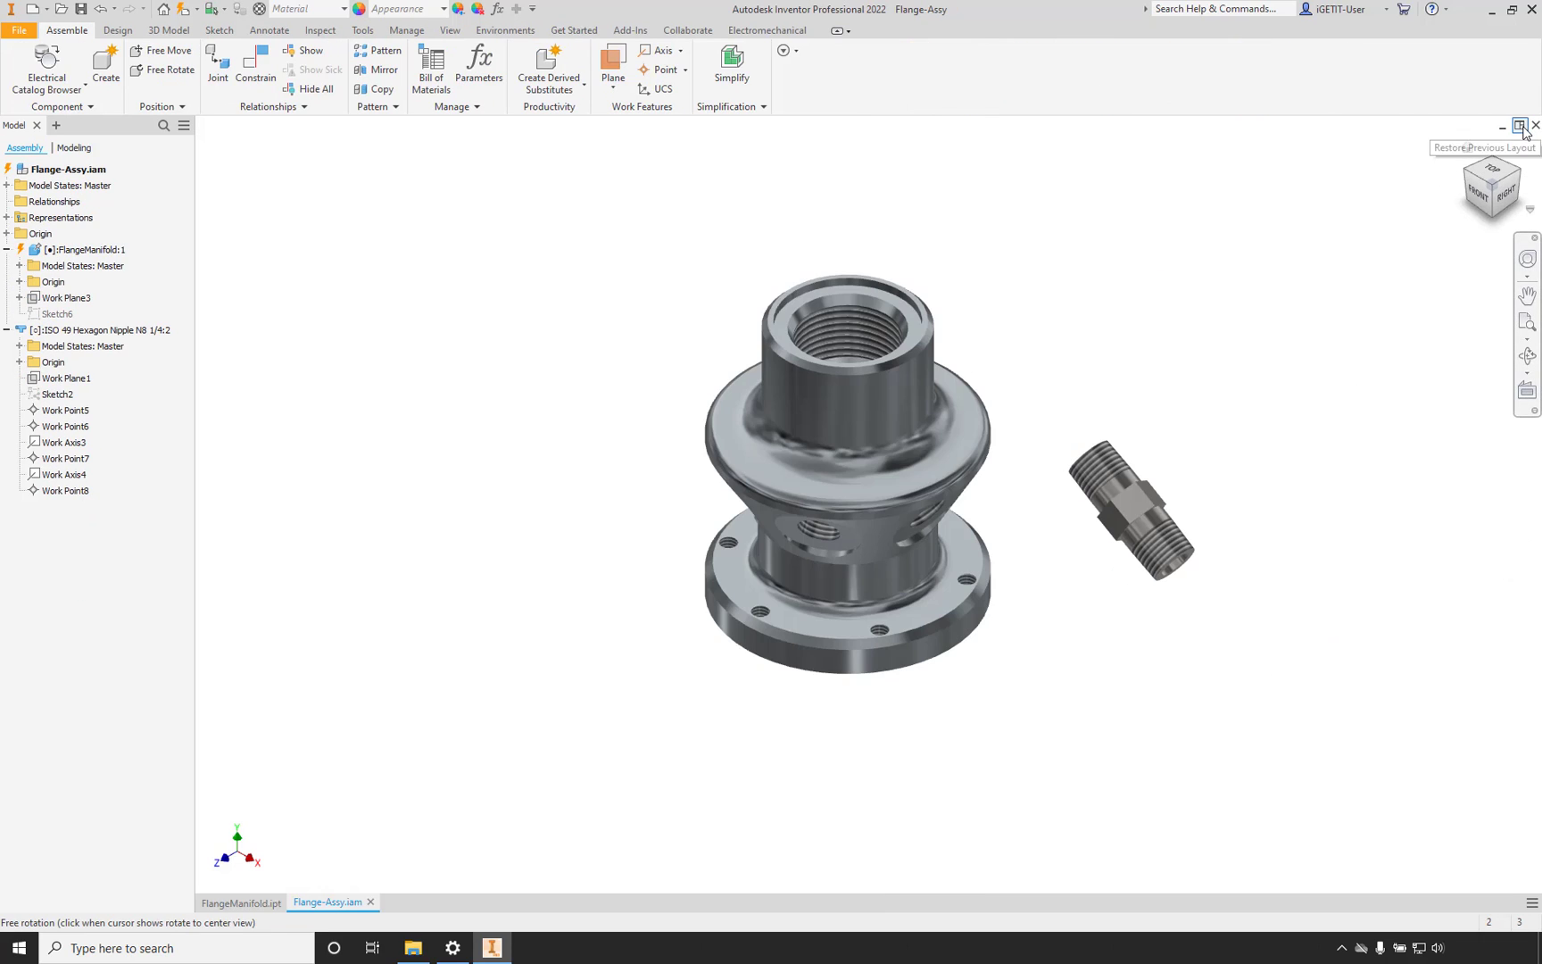
{"action": "middle_click_drag", "start_coordinate": [1057, 678], "coordinate": [998, 675]}
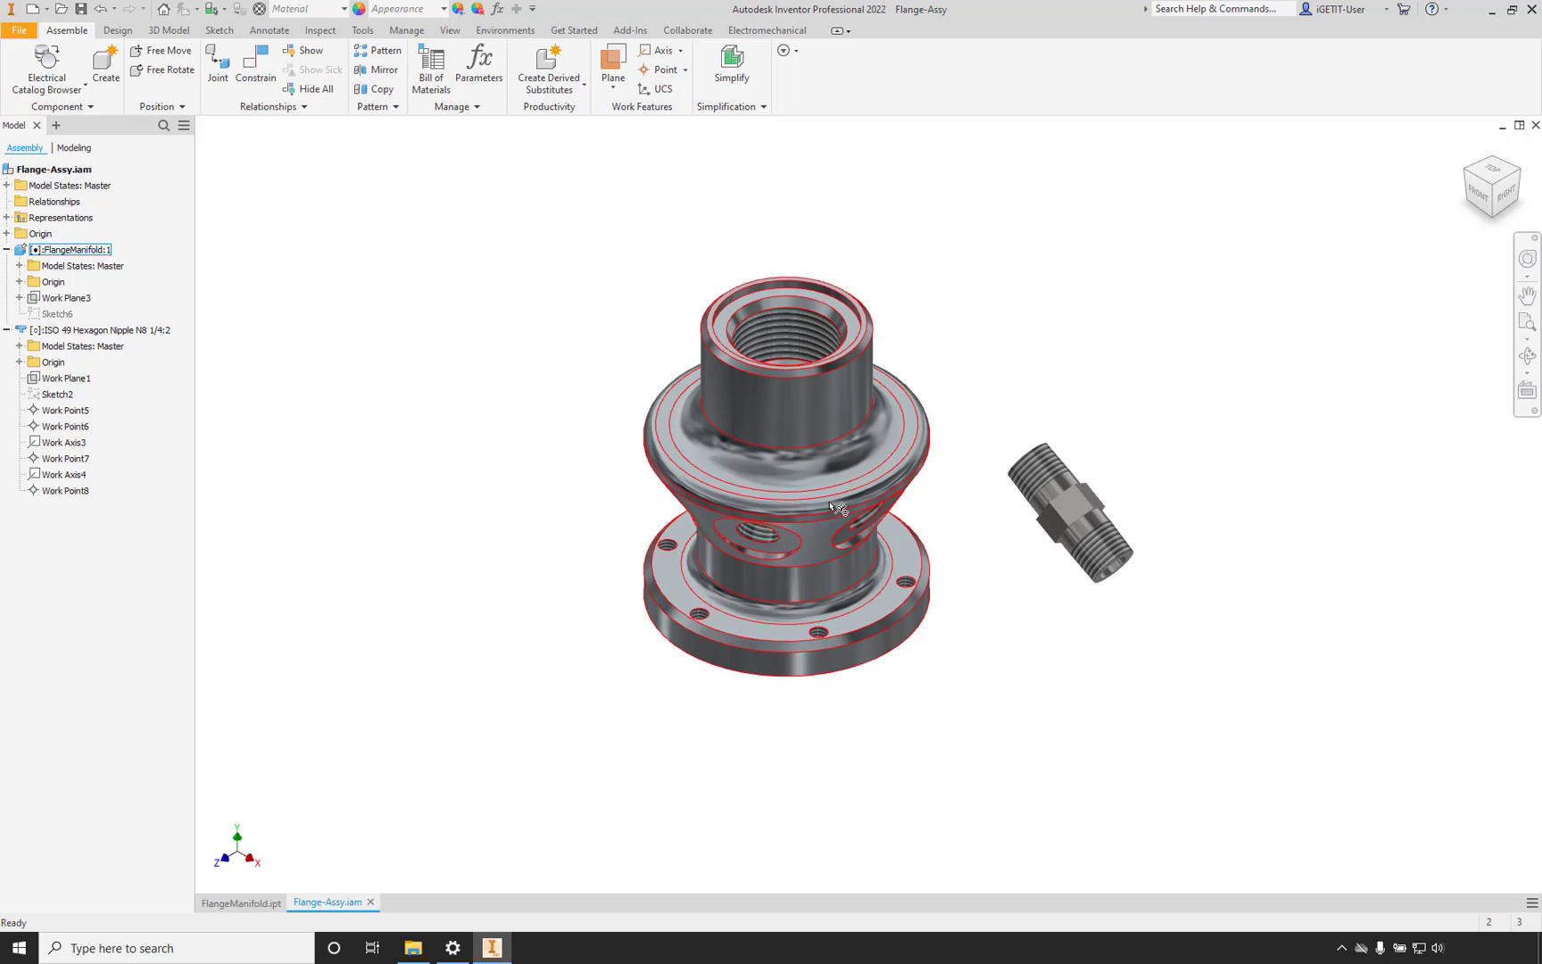
{"action": "left_click_drag", "start_coordinate": [1059, 506], "coordinate": [1101, 505]}
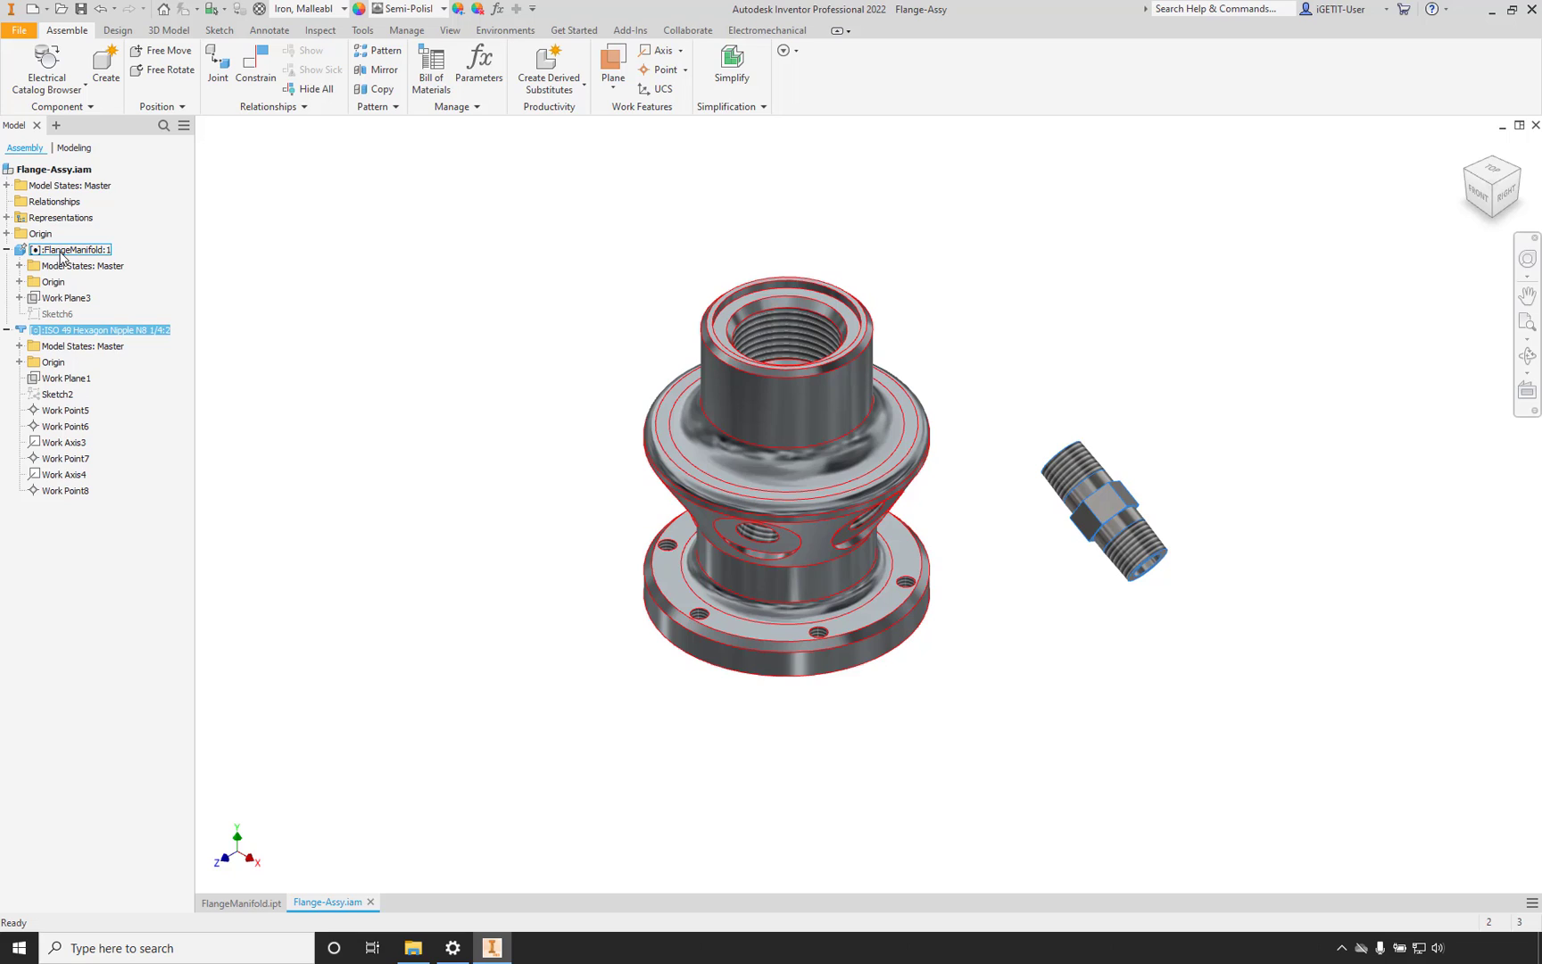
Switch the FlangeManifold component in the assembly to Model State1, inspect it, and switch it to Model State2.
{"action": "left_click", "coordinate": [19, 266]}
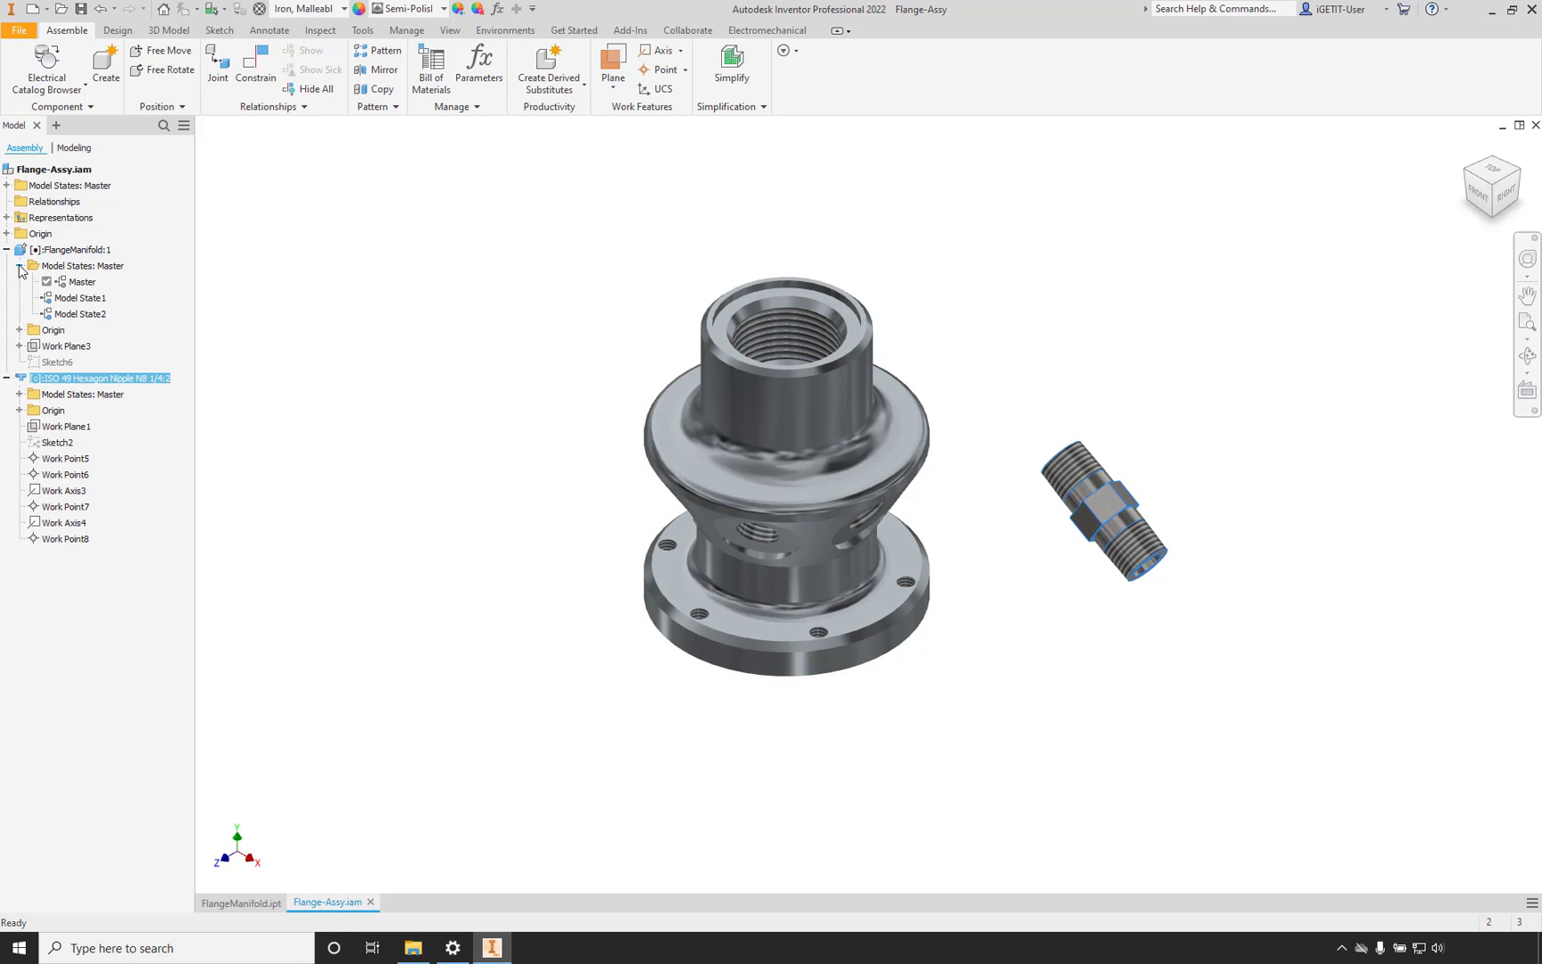
{"action": "left_click", "coordinate": [68, 299]}
{"action": "double_click", "coordinate": [68, 298]}
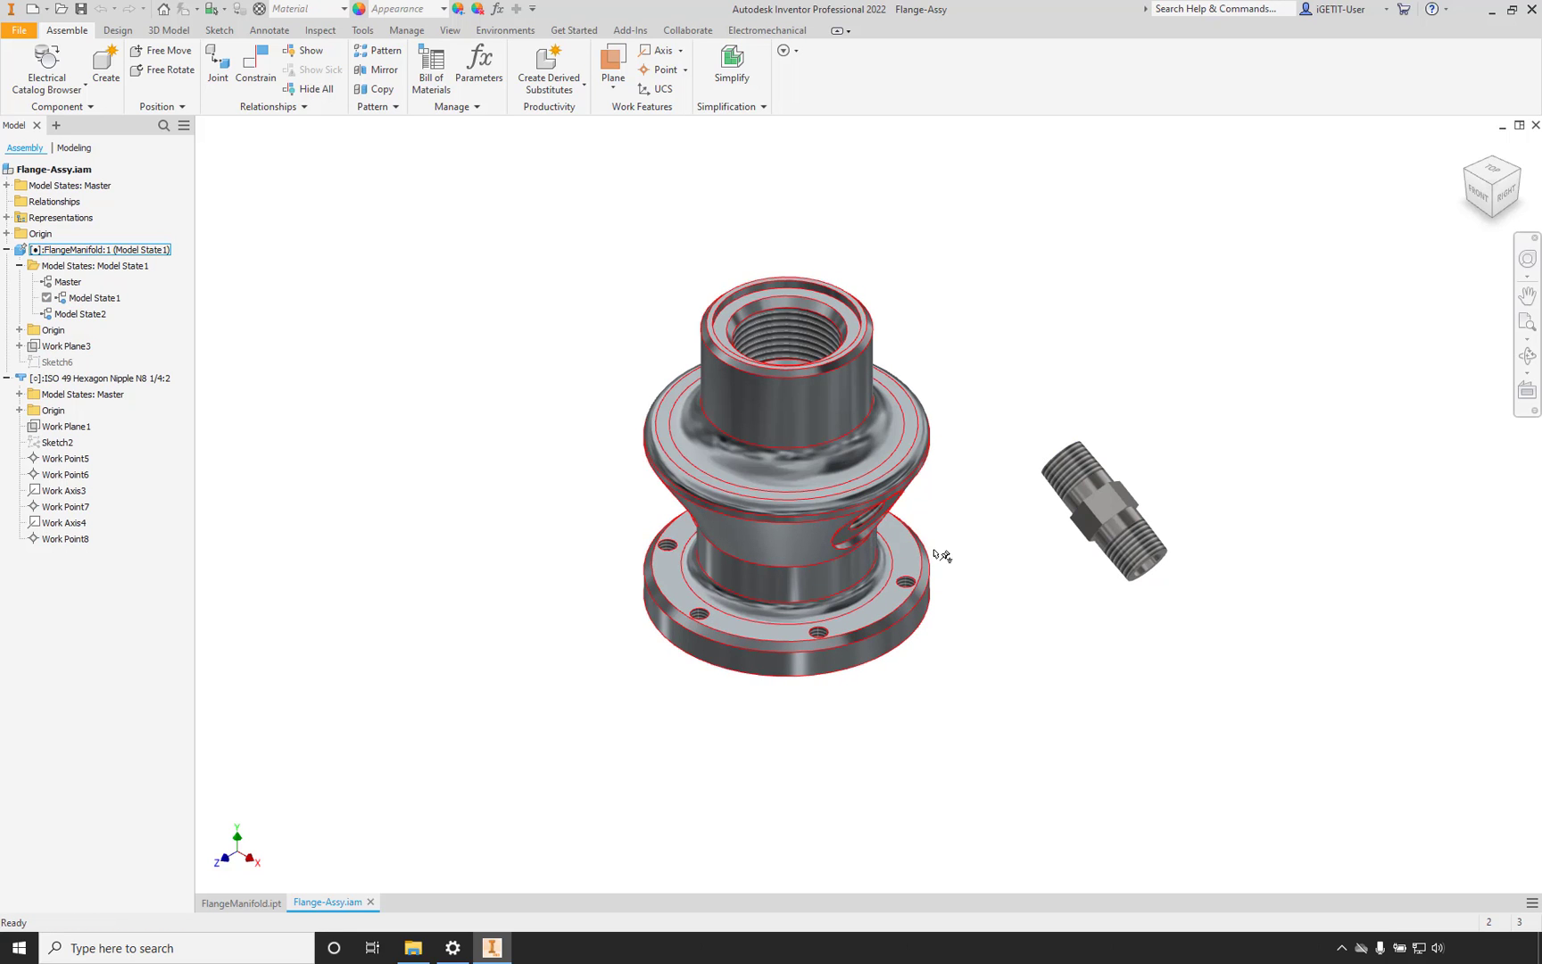
{"action": "middle_click_drag", "start_coordinate": [939, 561], "coordinate": [936, 517], "text": "shift"}
{"action": "left_click", "coordinate": [81, 314]}
{"action": "double_click", "coordinate": [80, 314]}
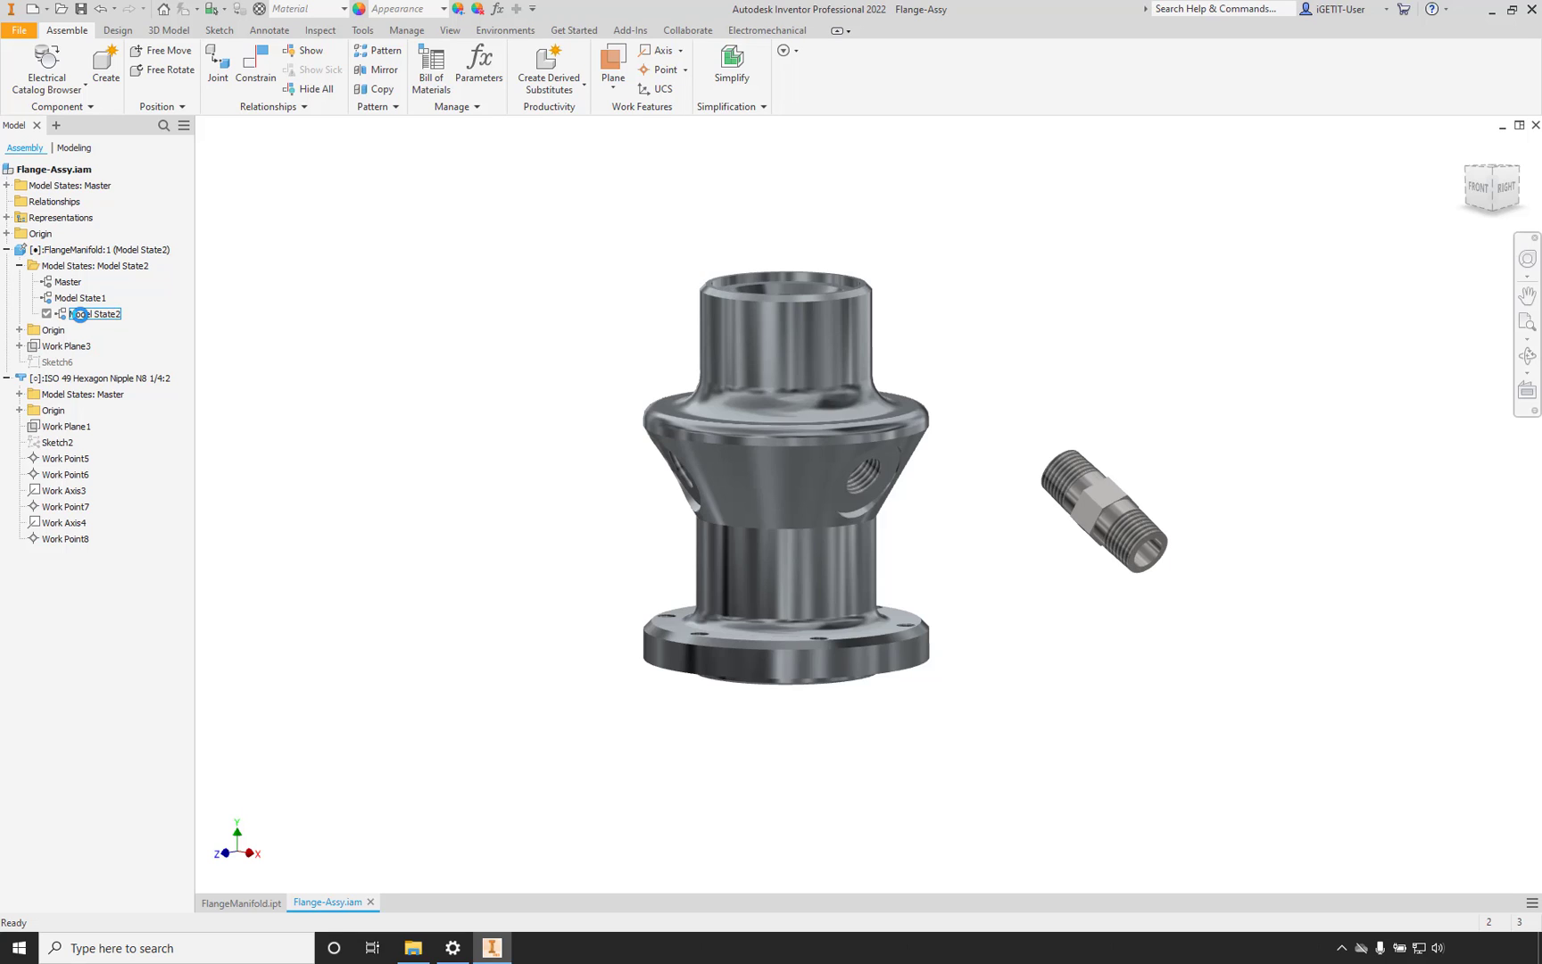
{"action": "left_click", "coordinate": [78, 298]}
{"action": "left_click", "coordinate": [255, 67]}
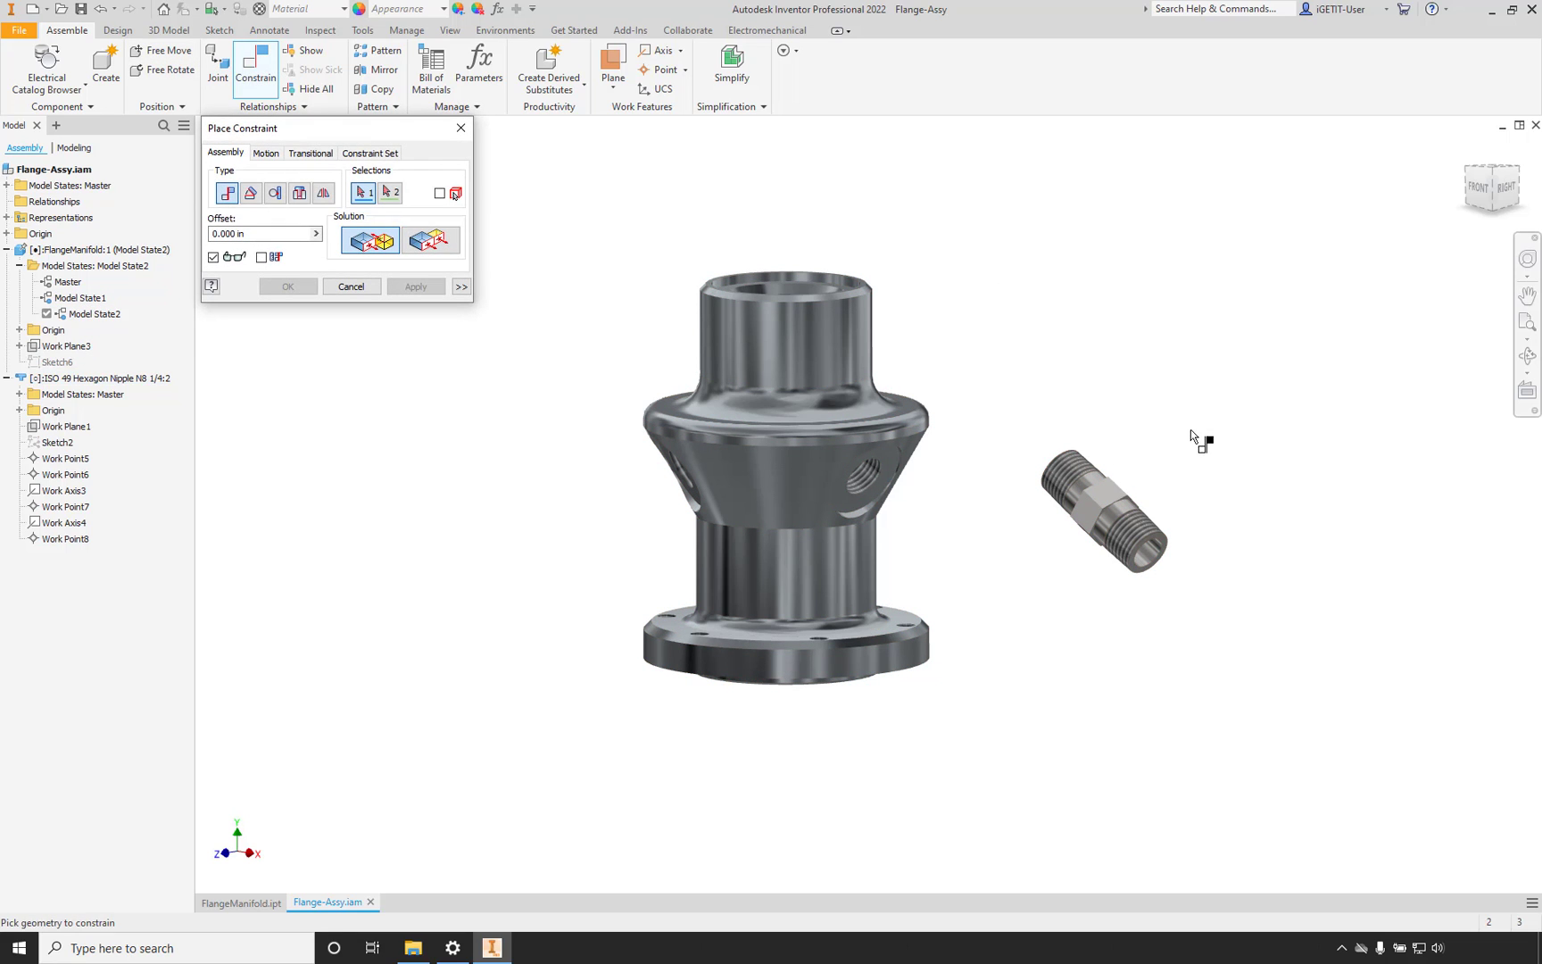
{"action": "key", "text": "Escape"}
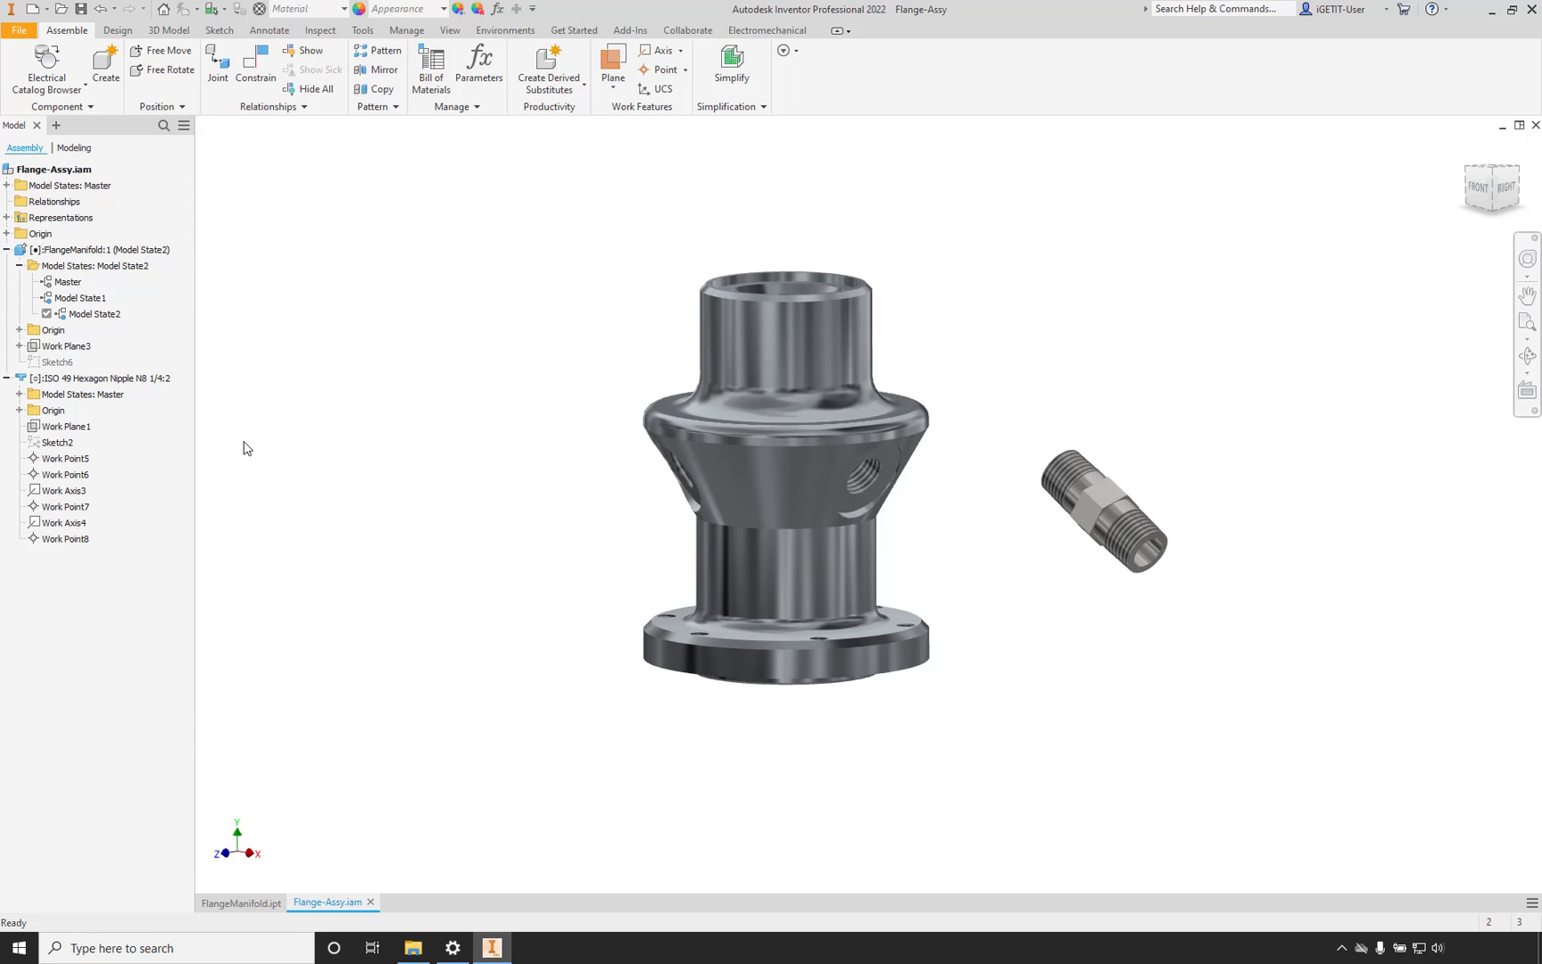
Activate the Master model state of the FlangeManifold component, then open its part document from the assembly and close it.
{"action": "double_click", "coordinate": [78, 282]}
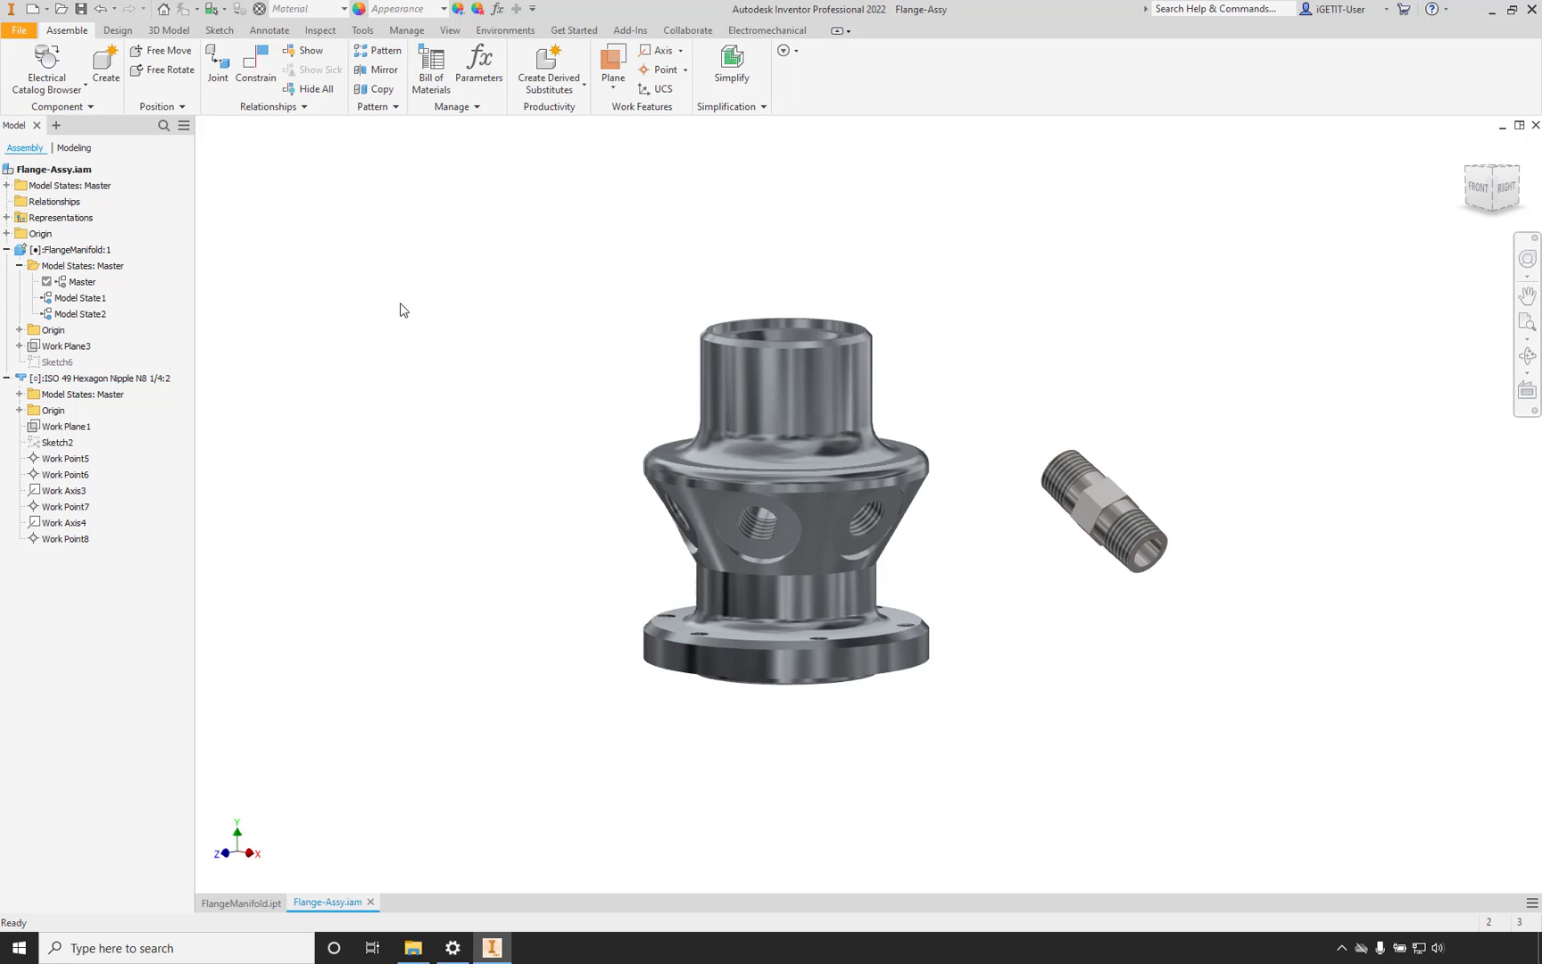
{"action": "right_click", "coordinate": [71, 249]}
{"action": "left_click", "coordinate": [84, 399]}
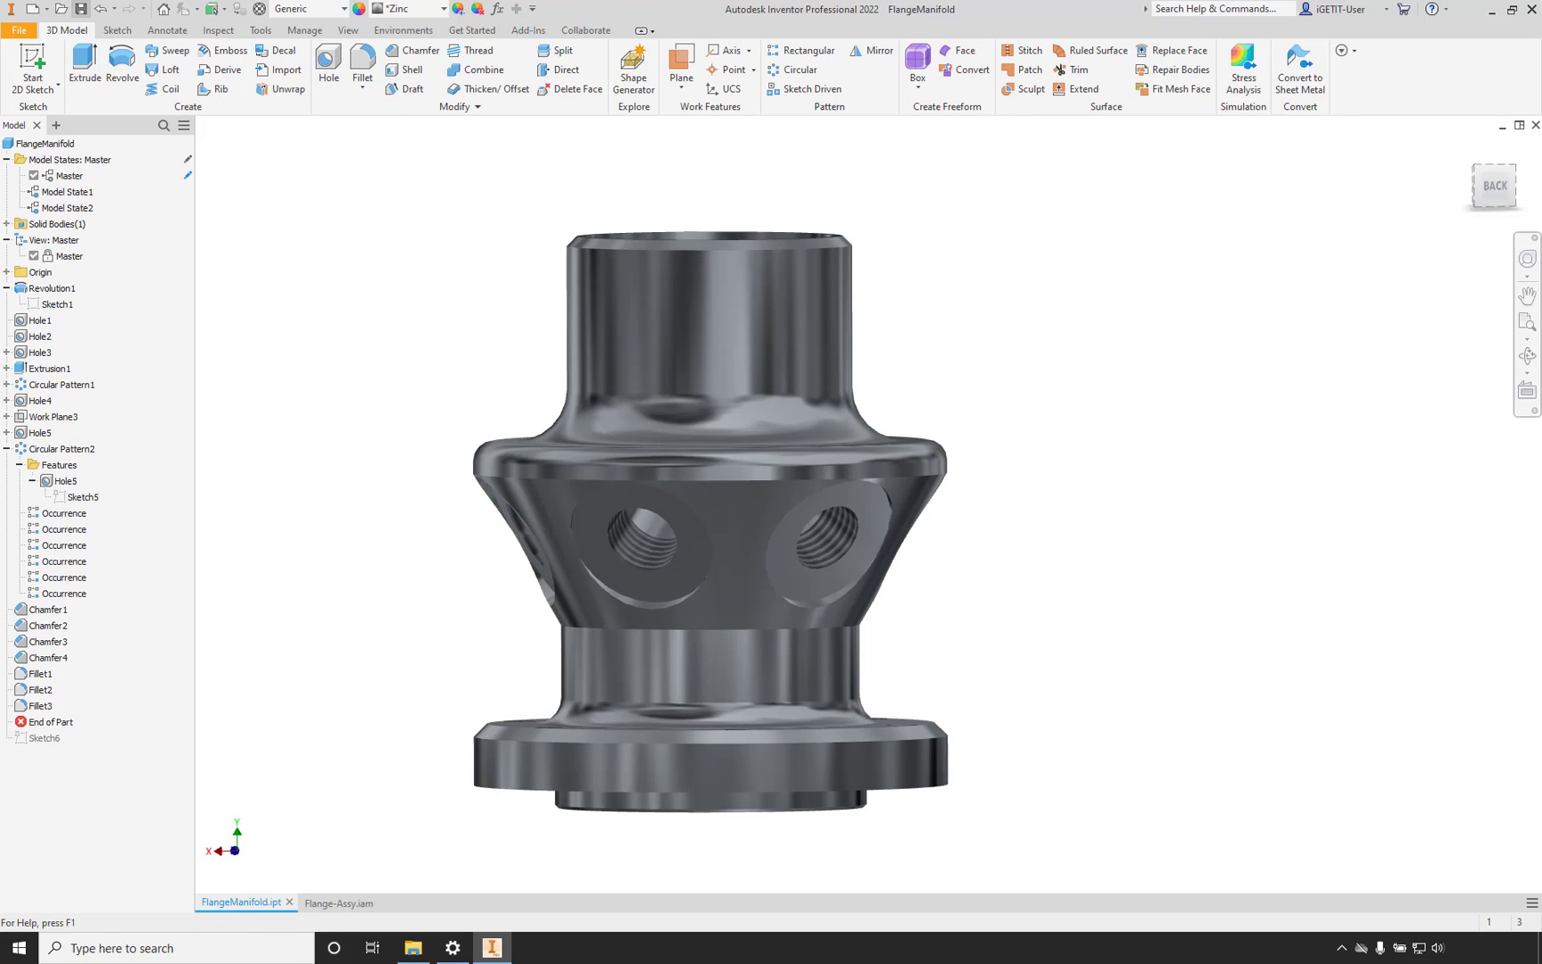
{"action": "key", "text": "F6"}
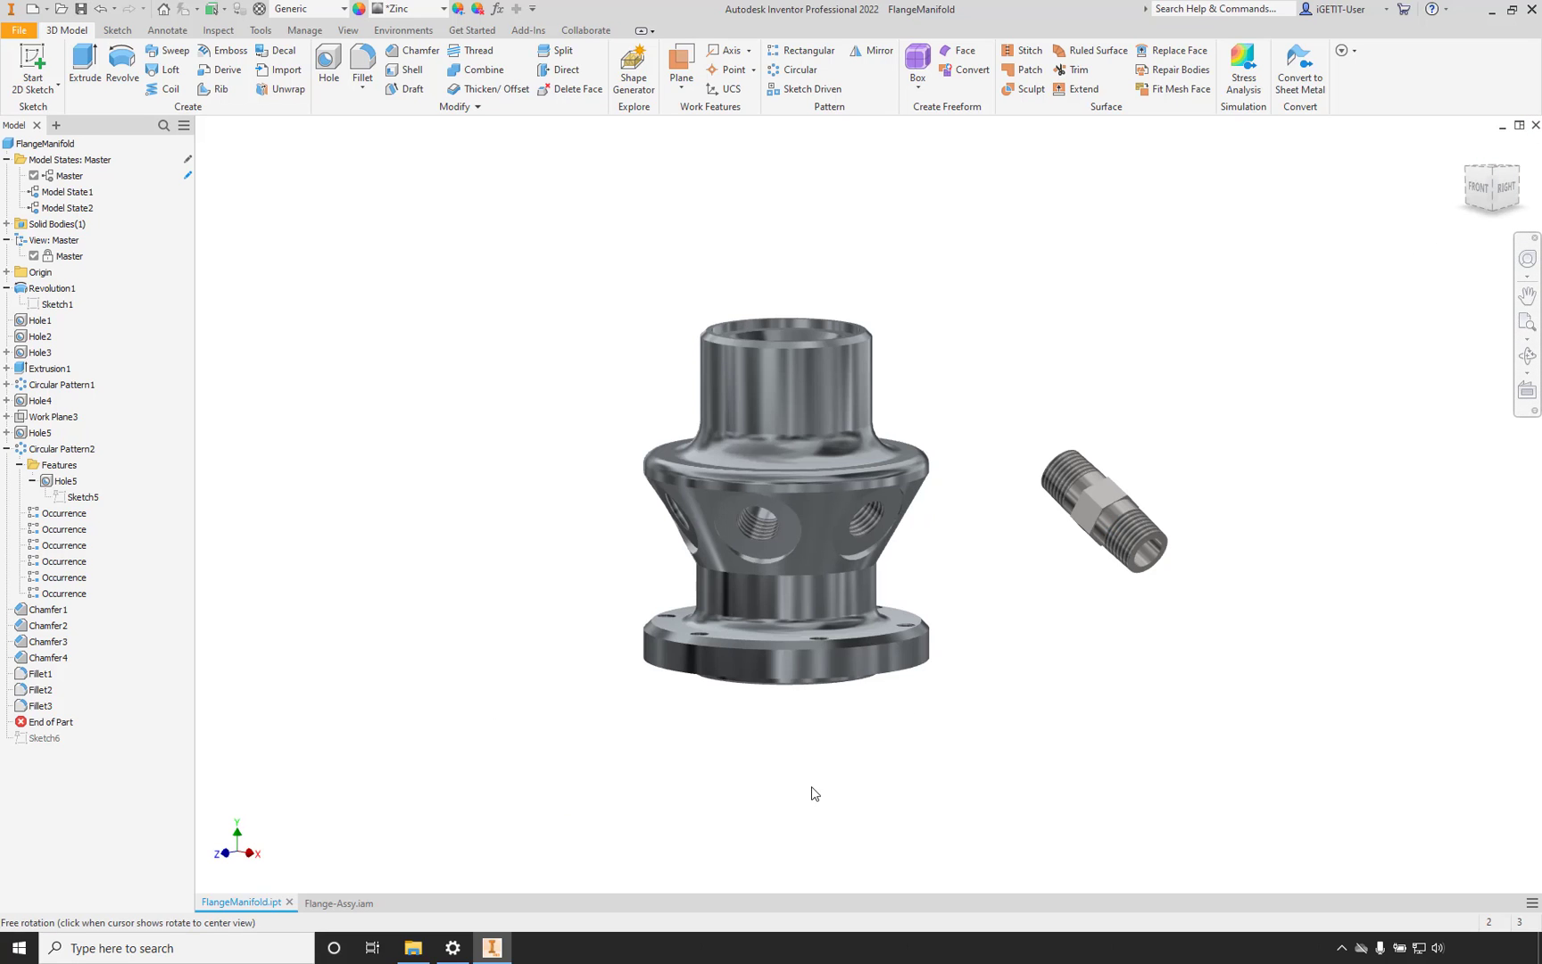
{"action": "key", "text": "ctrl+F4"}
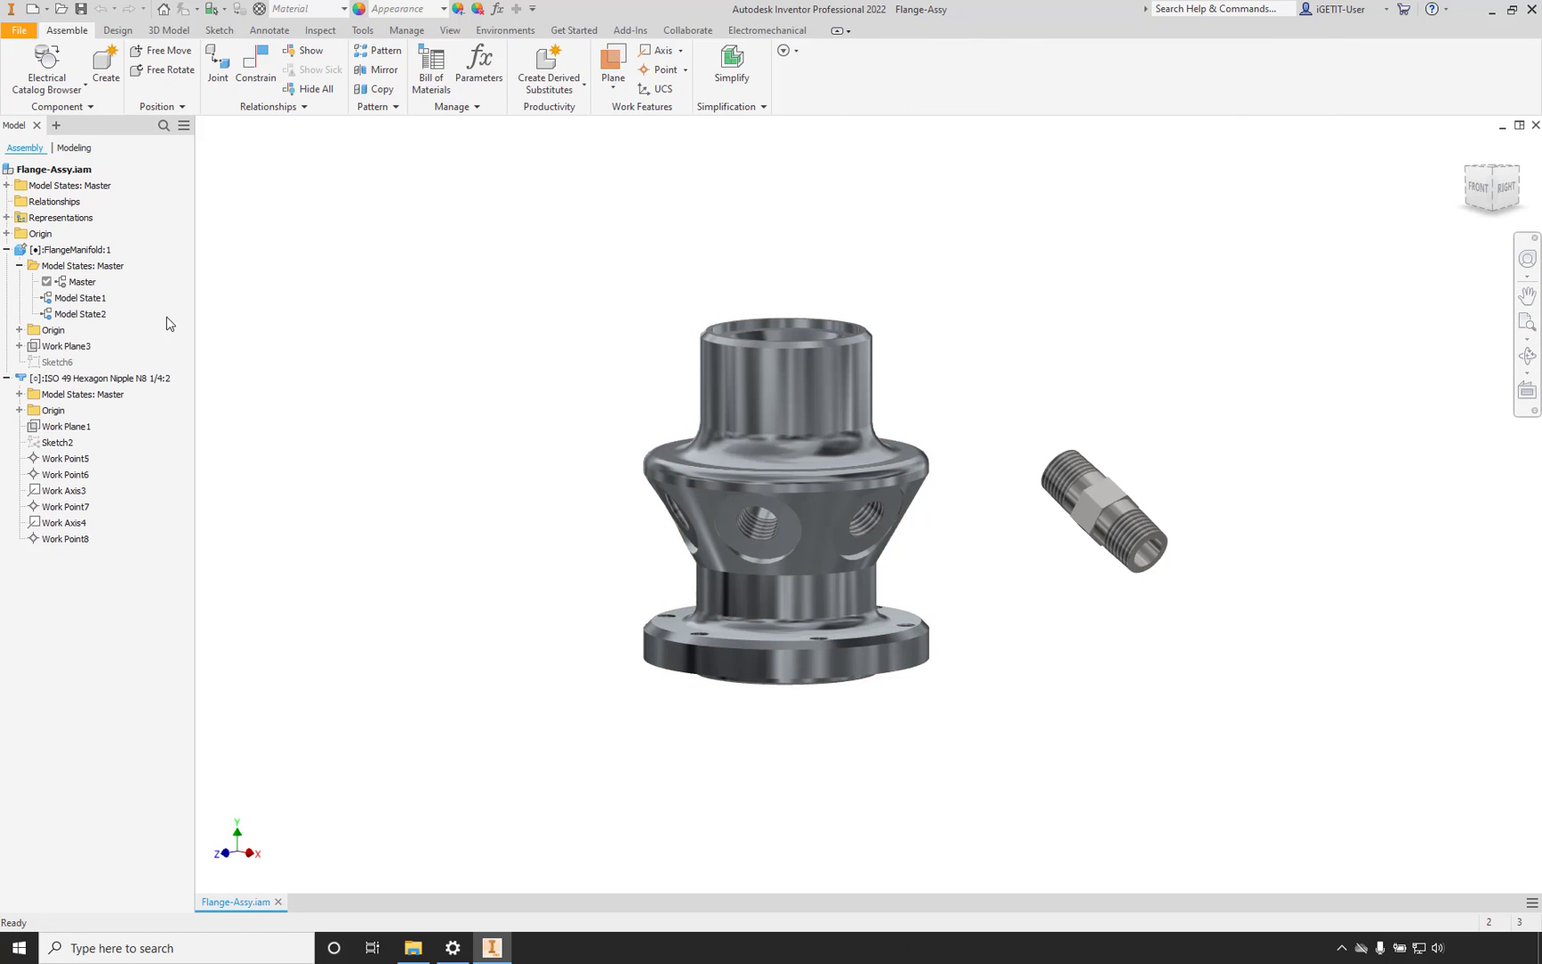
Edit FlangeManifold in place to examine the first occurrence of Circular Pattern2 from the right side, then return to the assembly.
{"action": "double_click", "coordinate": [86, 251]}
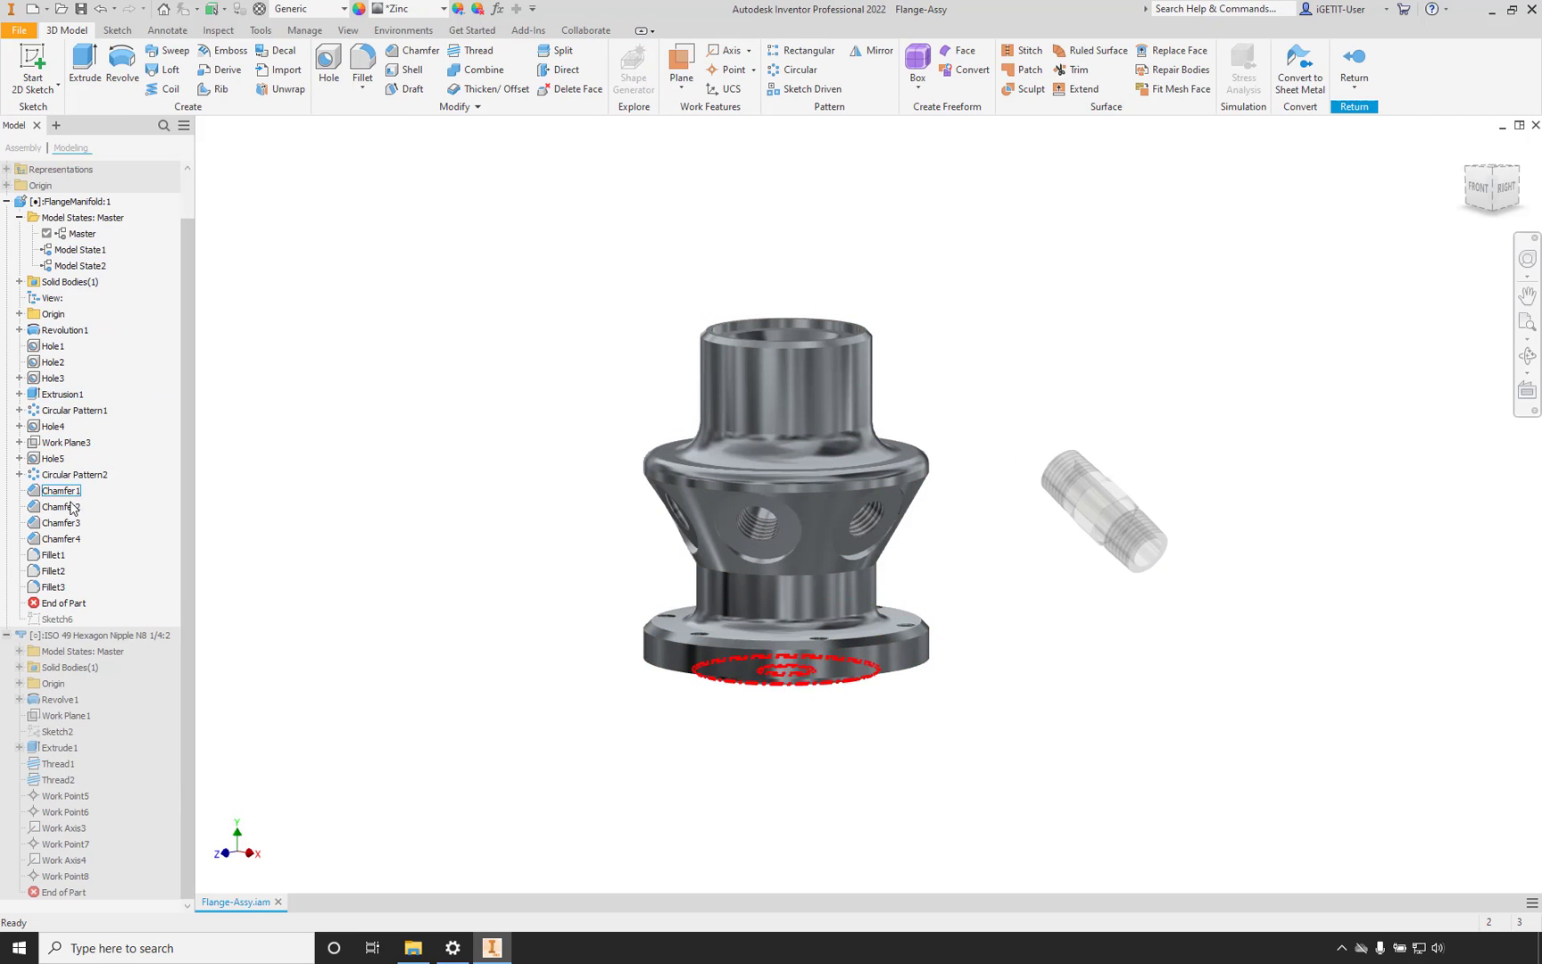
{"action": "left_click", "coordinate": [20, 474]}
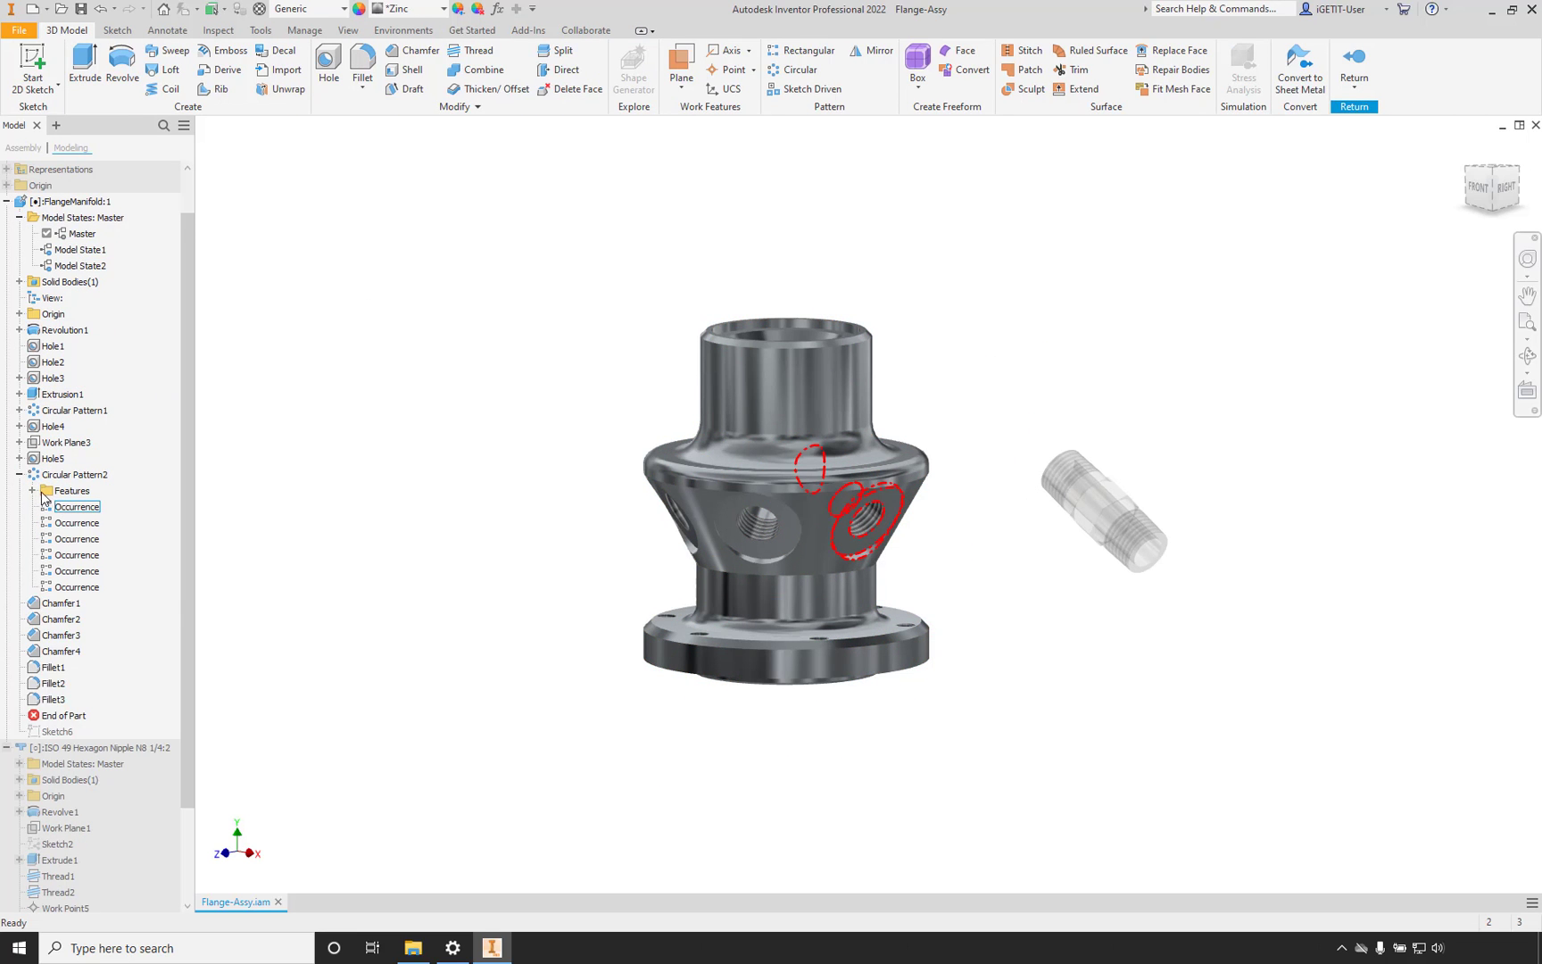
{"action": "left_click", "coordinate": [66, 512]}
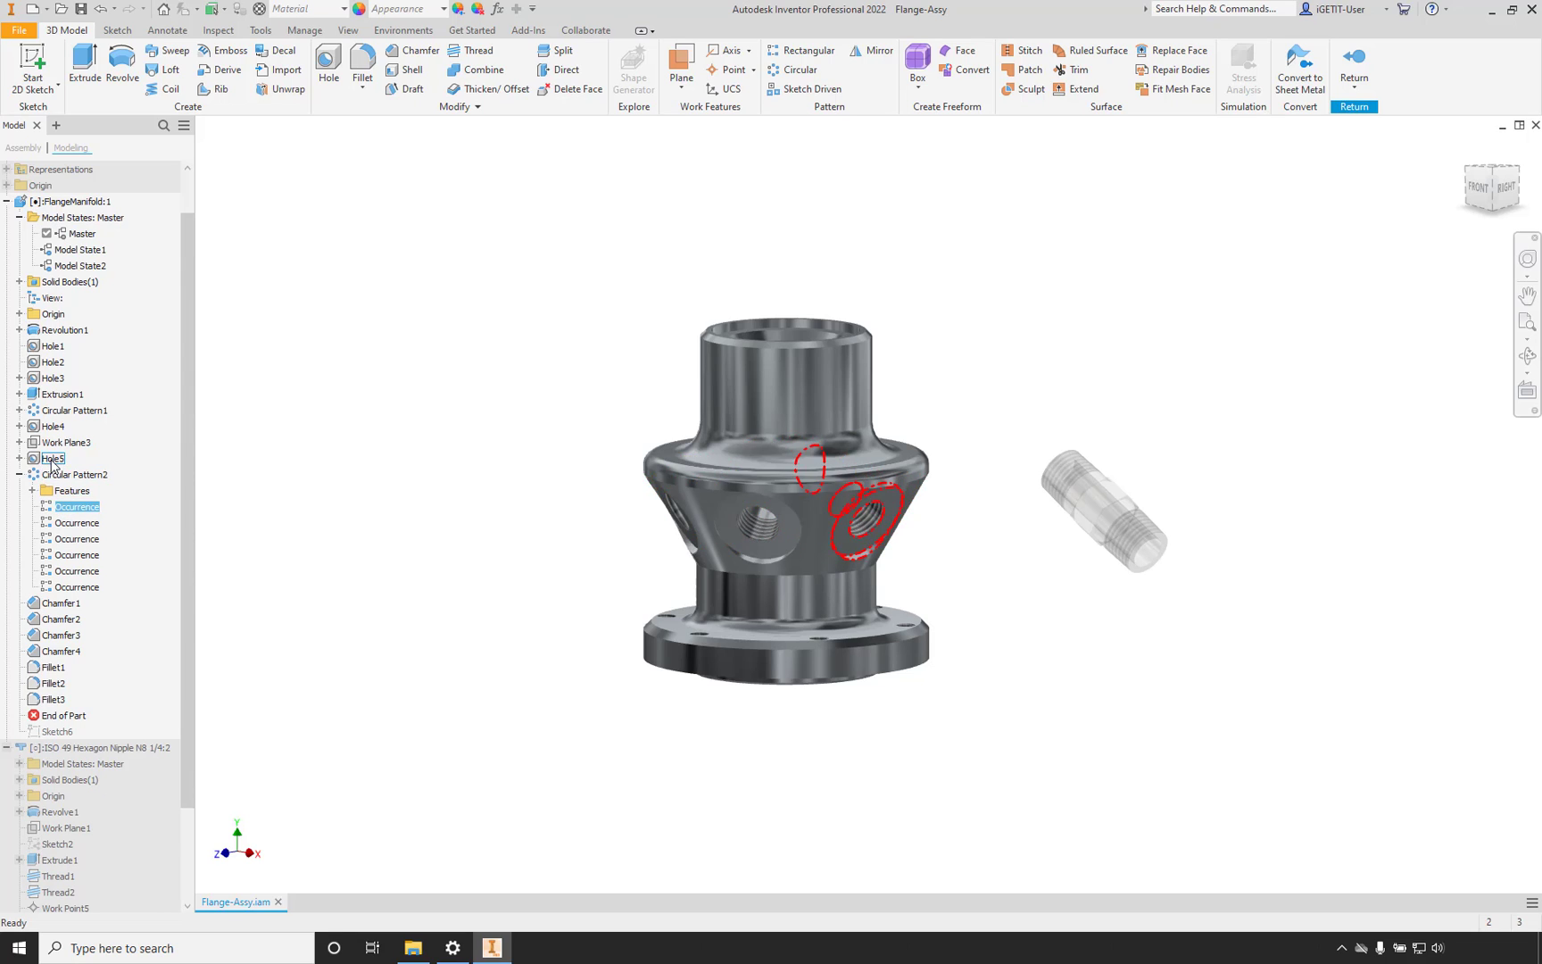
{"action": "left_click", "coordinate": [1507, 189]}
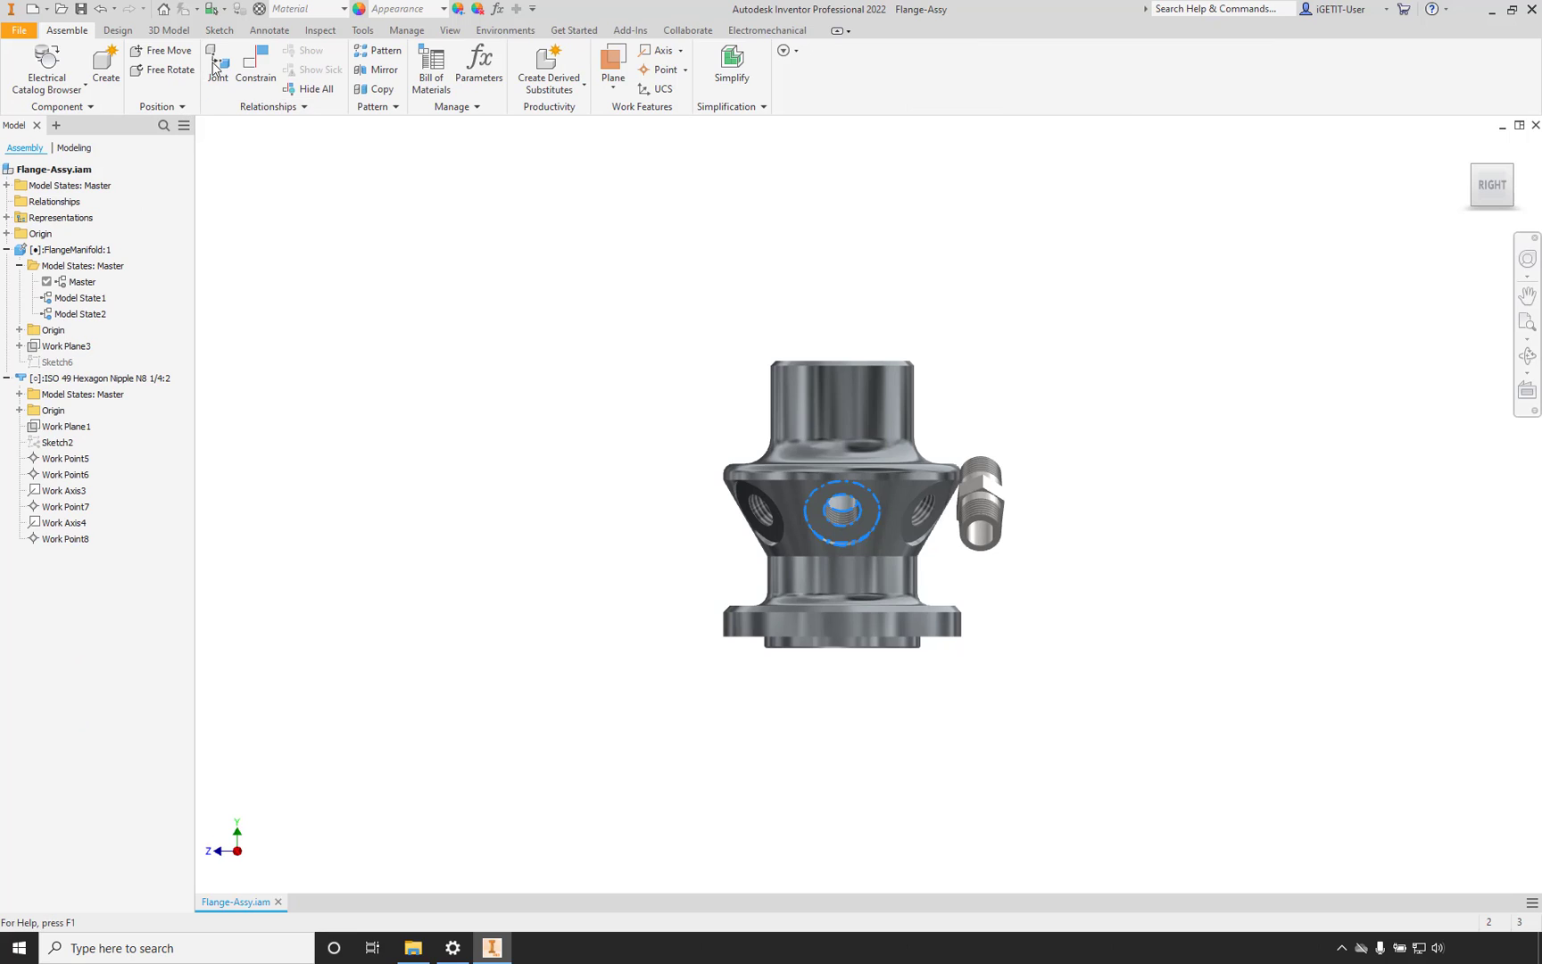
Place an Insert constraint with the aligned solution and 0.000 in offset between the hexagon nipple and the manifold's facing threaded port.
{"action": "left_click", "coordinate": [254, 61]}
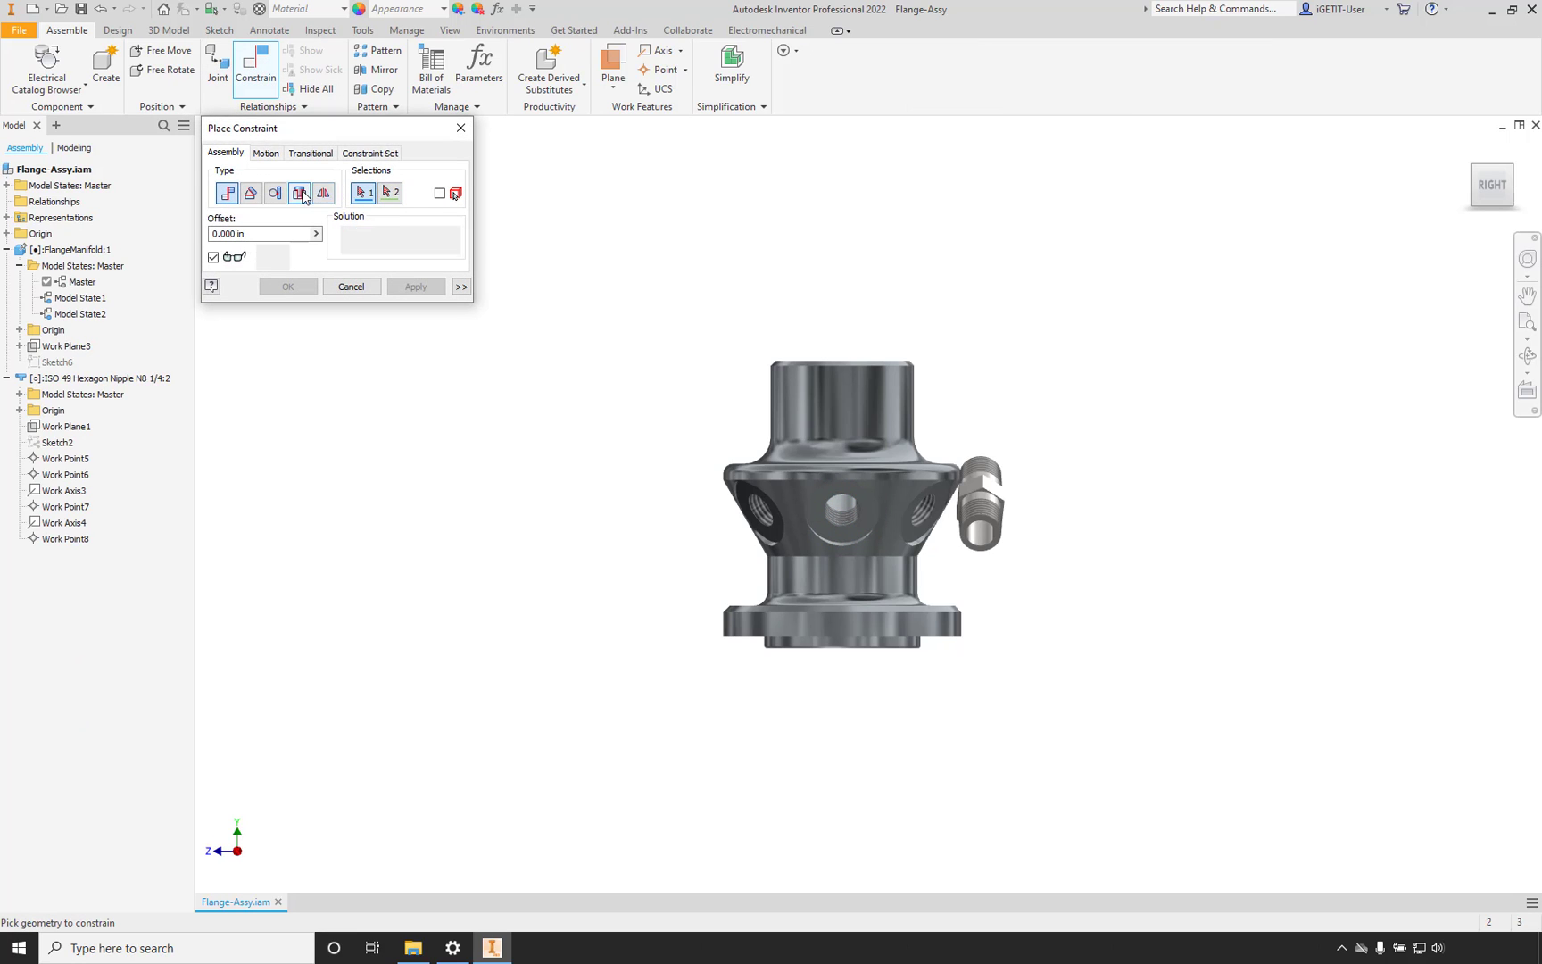
{"action": "left_click", "coordinate": [997, 473]}
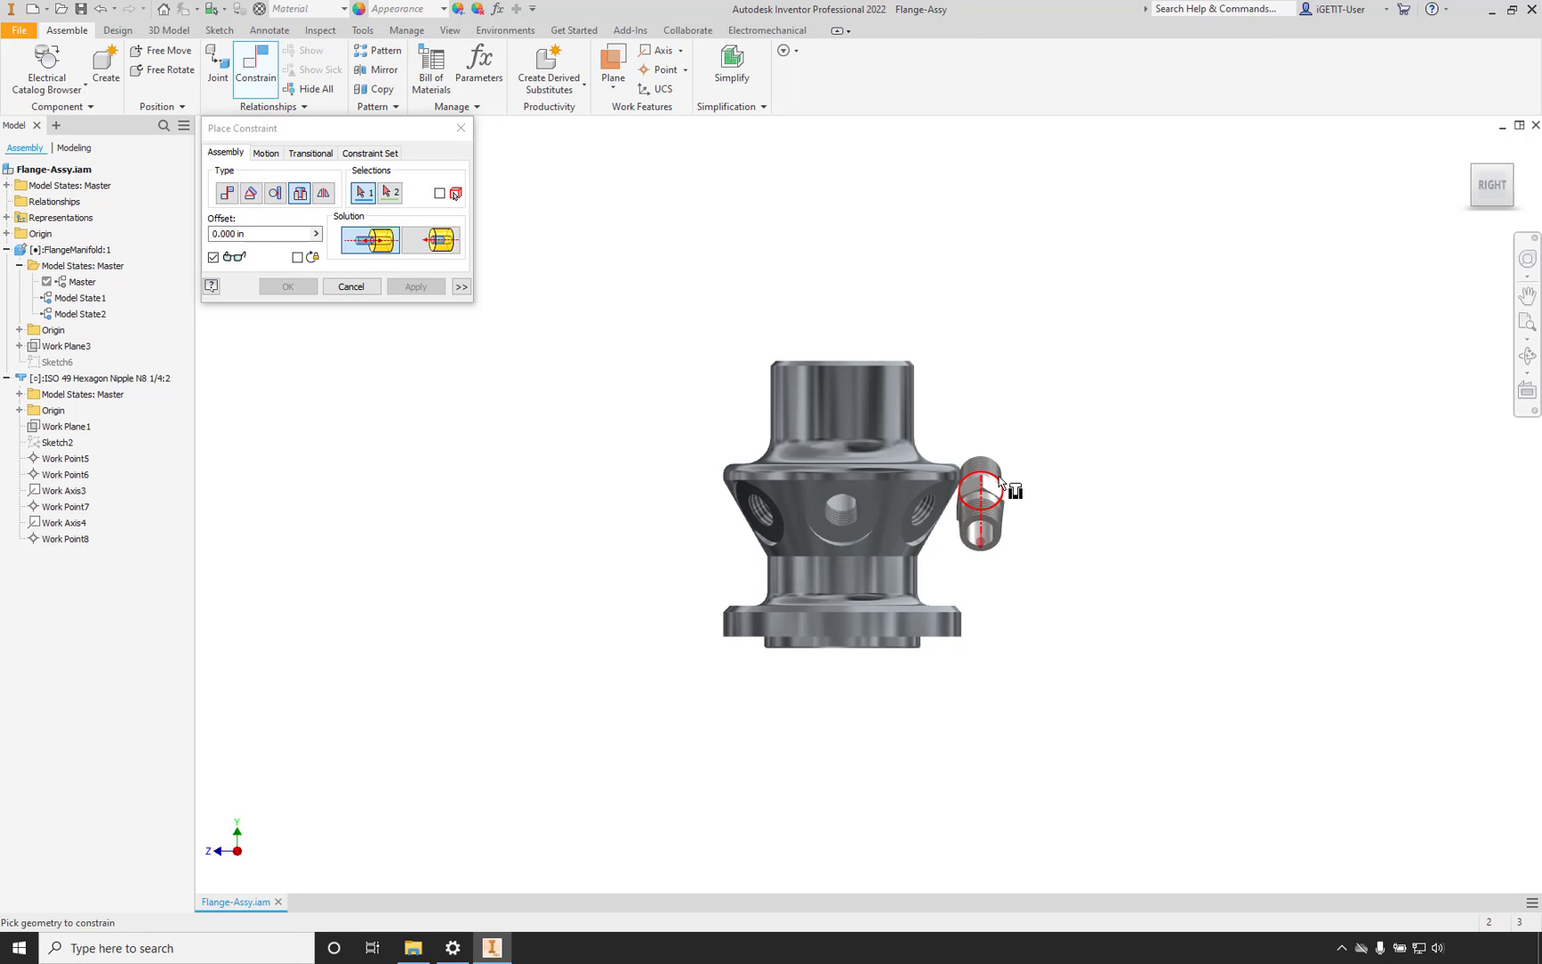
{"action": "left_click", "coordinate": [862, 528]}
{"action": "left_click", "coordinate": [426, 247]}
{"action": "left_click", "coordinate": [287, 286]}
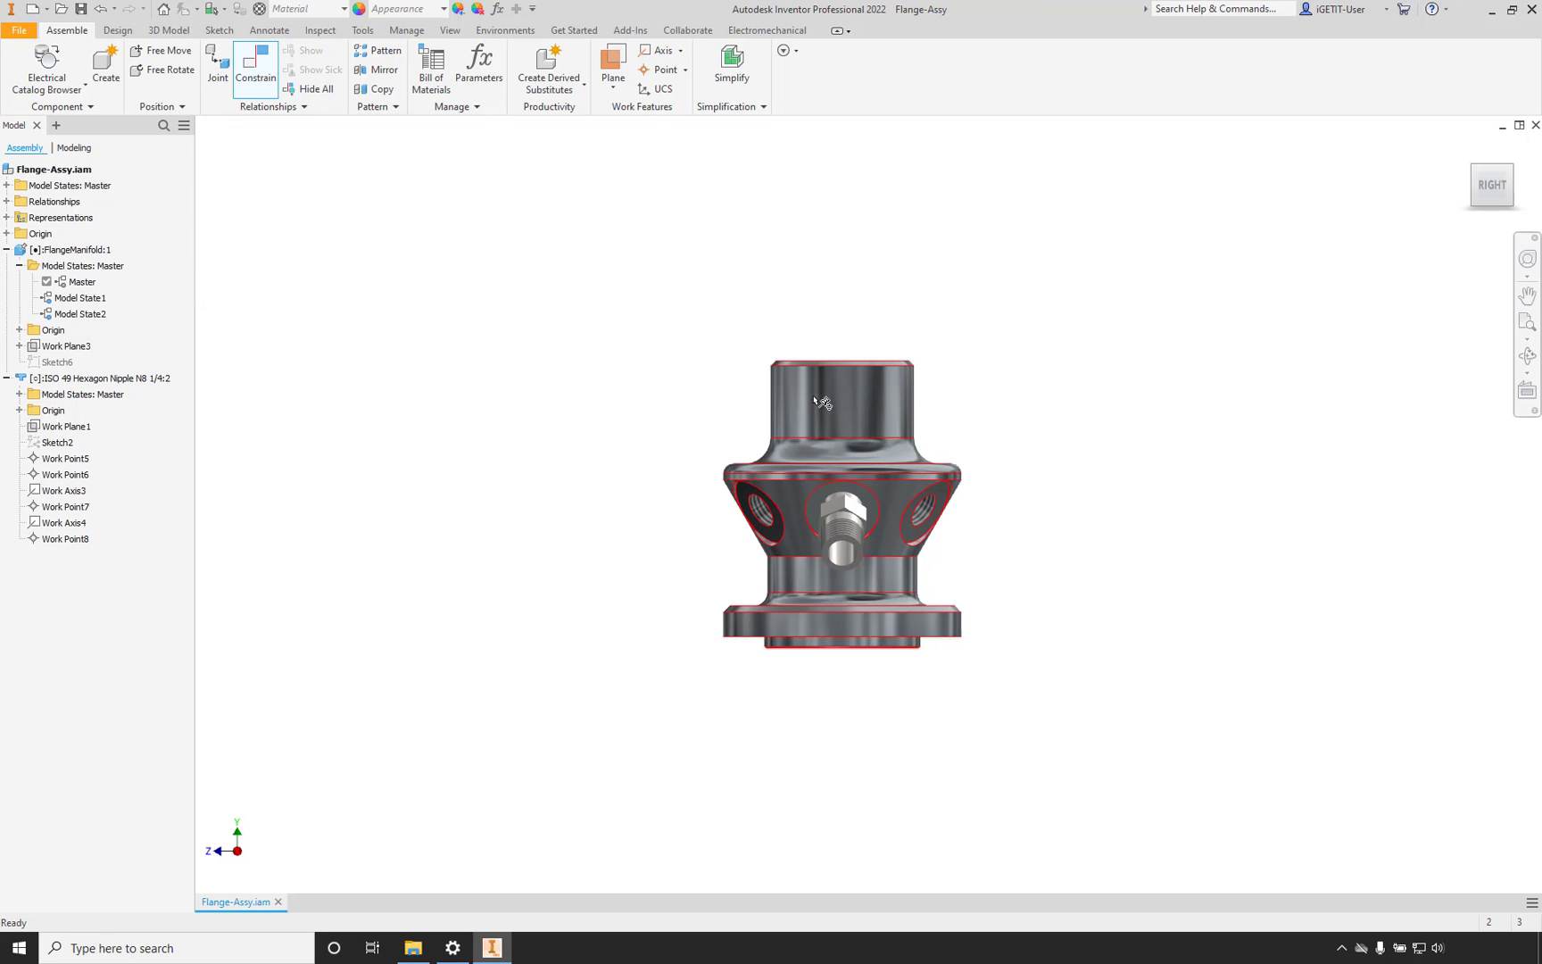
Pattern the hexagon nipple around the manifold by following the circular feature pattern of its threaded ports.
{"action": "middle_click_drag", "start_coordinate": [649, 321], "coordinate": [722, 276], "text": "shift"}
{"action": "scroll", "coordinate": [739, 368], "scroll_direction": "down", "scroll_amount": 3}
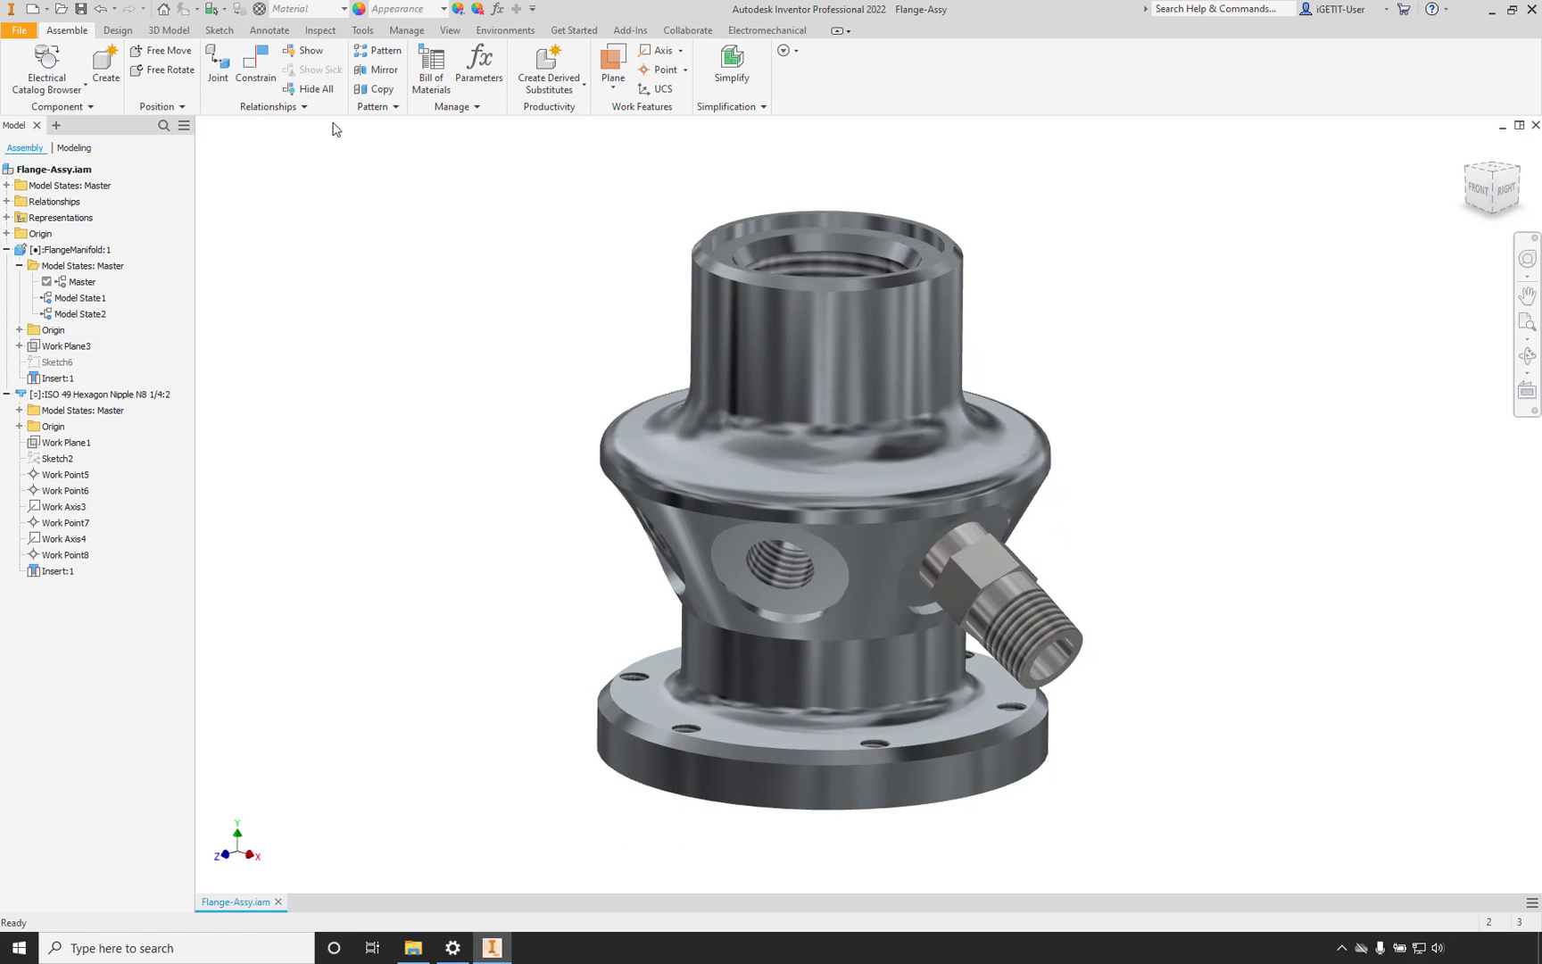
{"action": "left_click", "coordinate": [380, 54]}
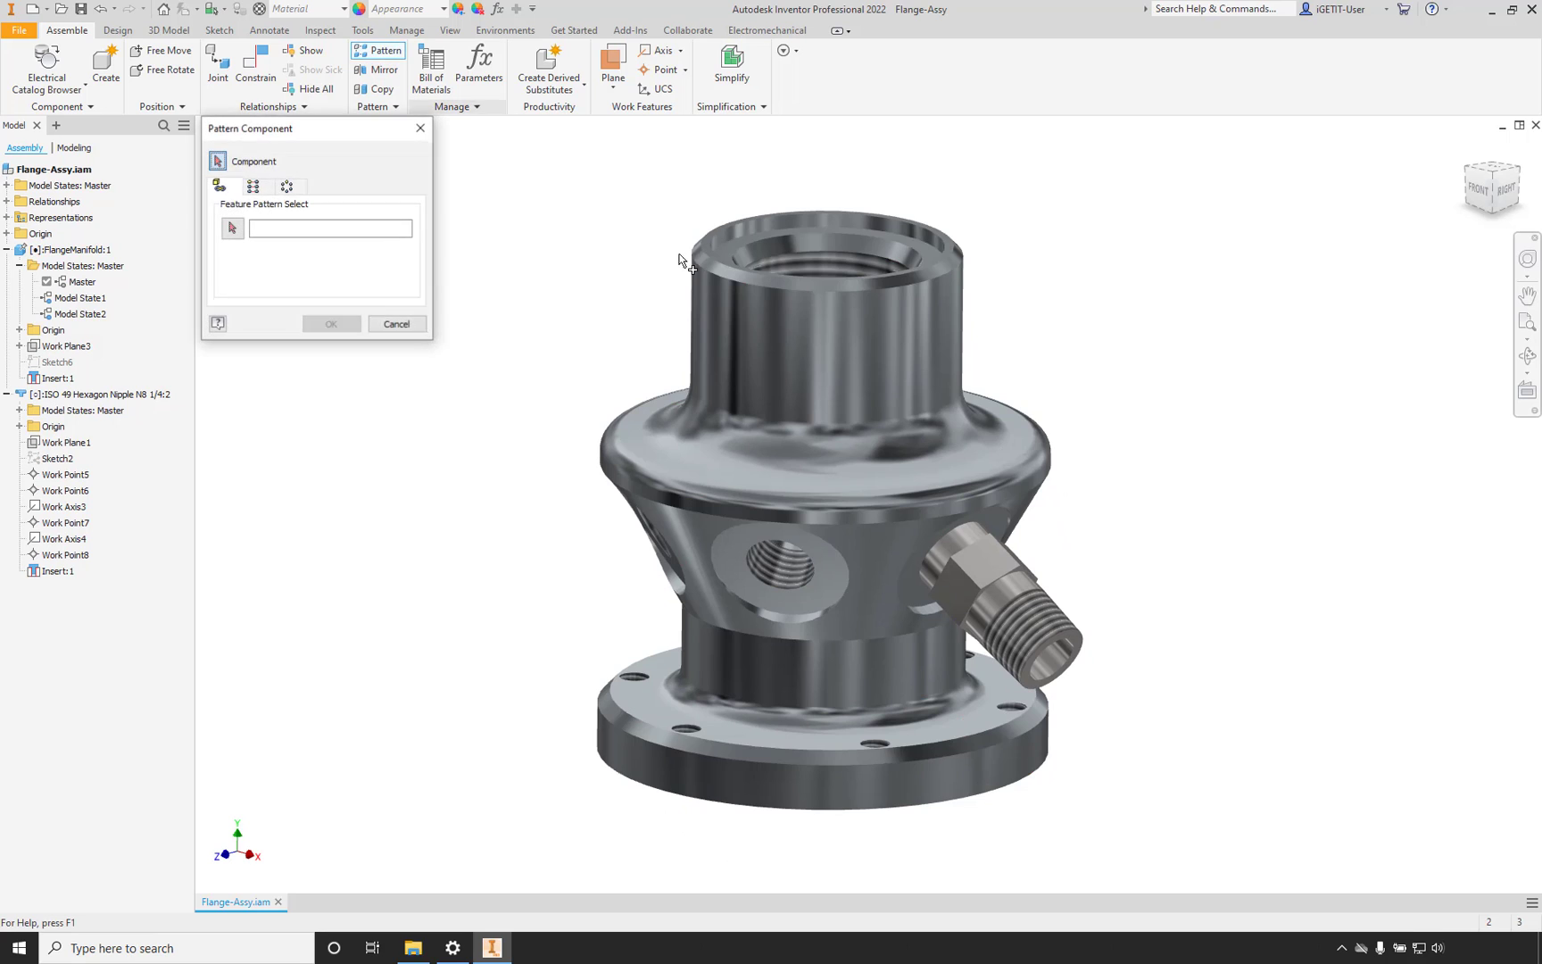
{"action": "left_click", "coordinate": [1040, 603]}
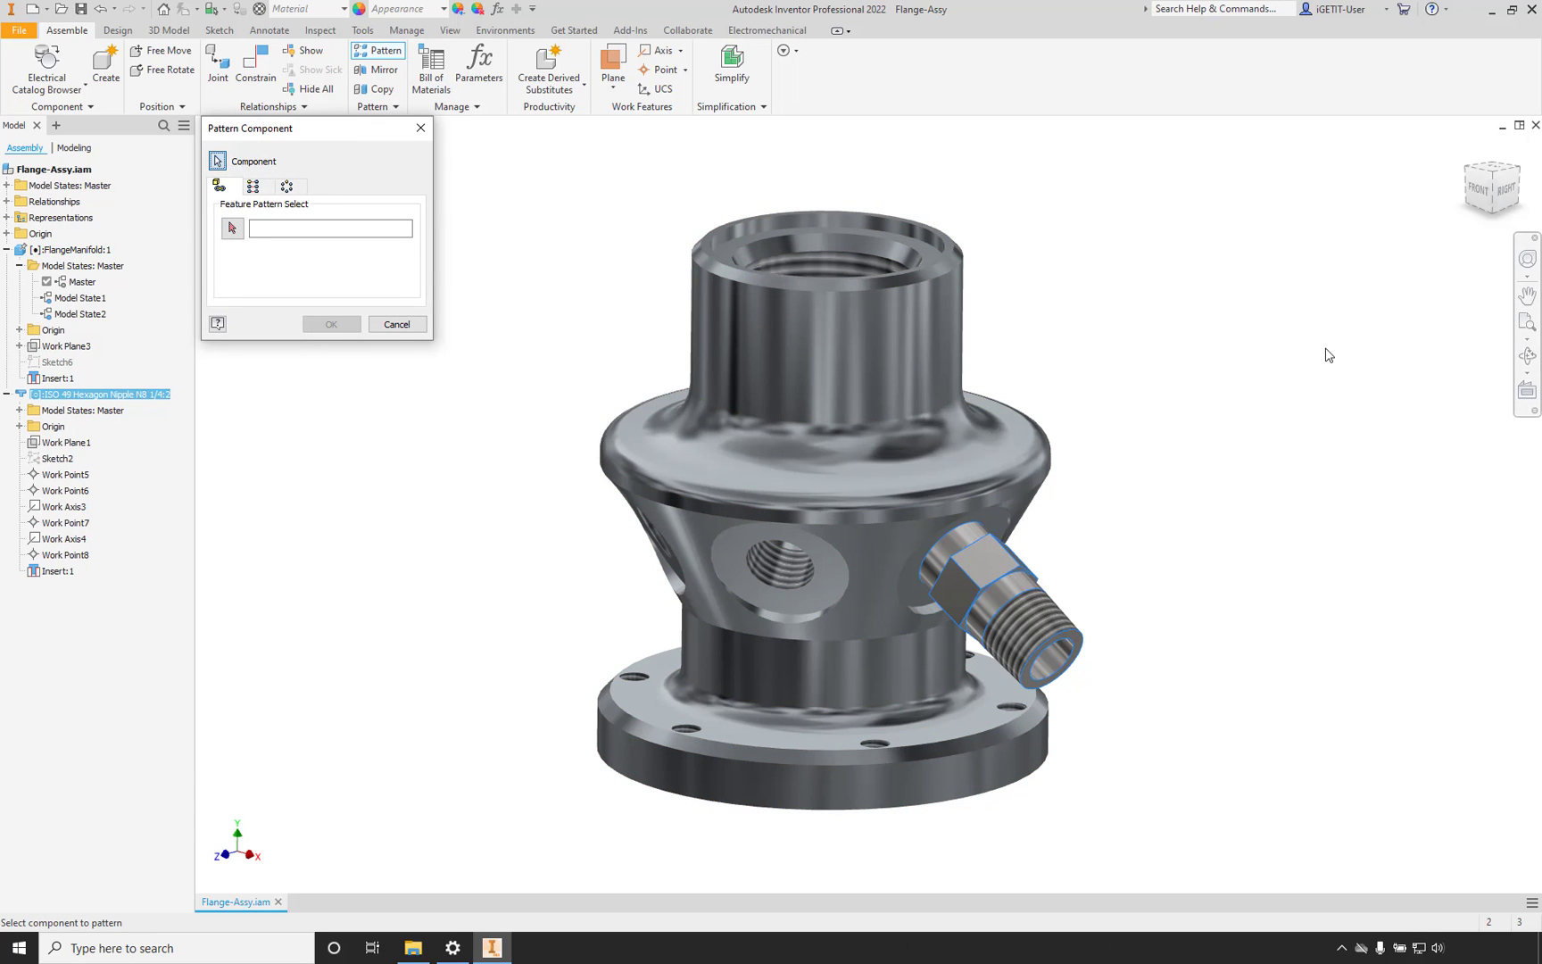
{"action": "left_click", "coordinate": [233, 229]}
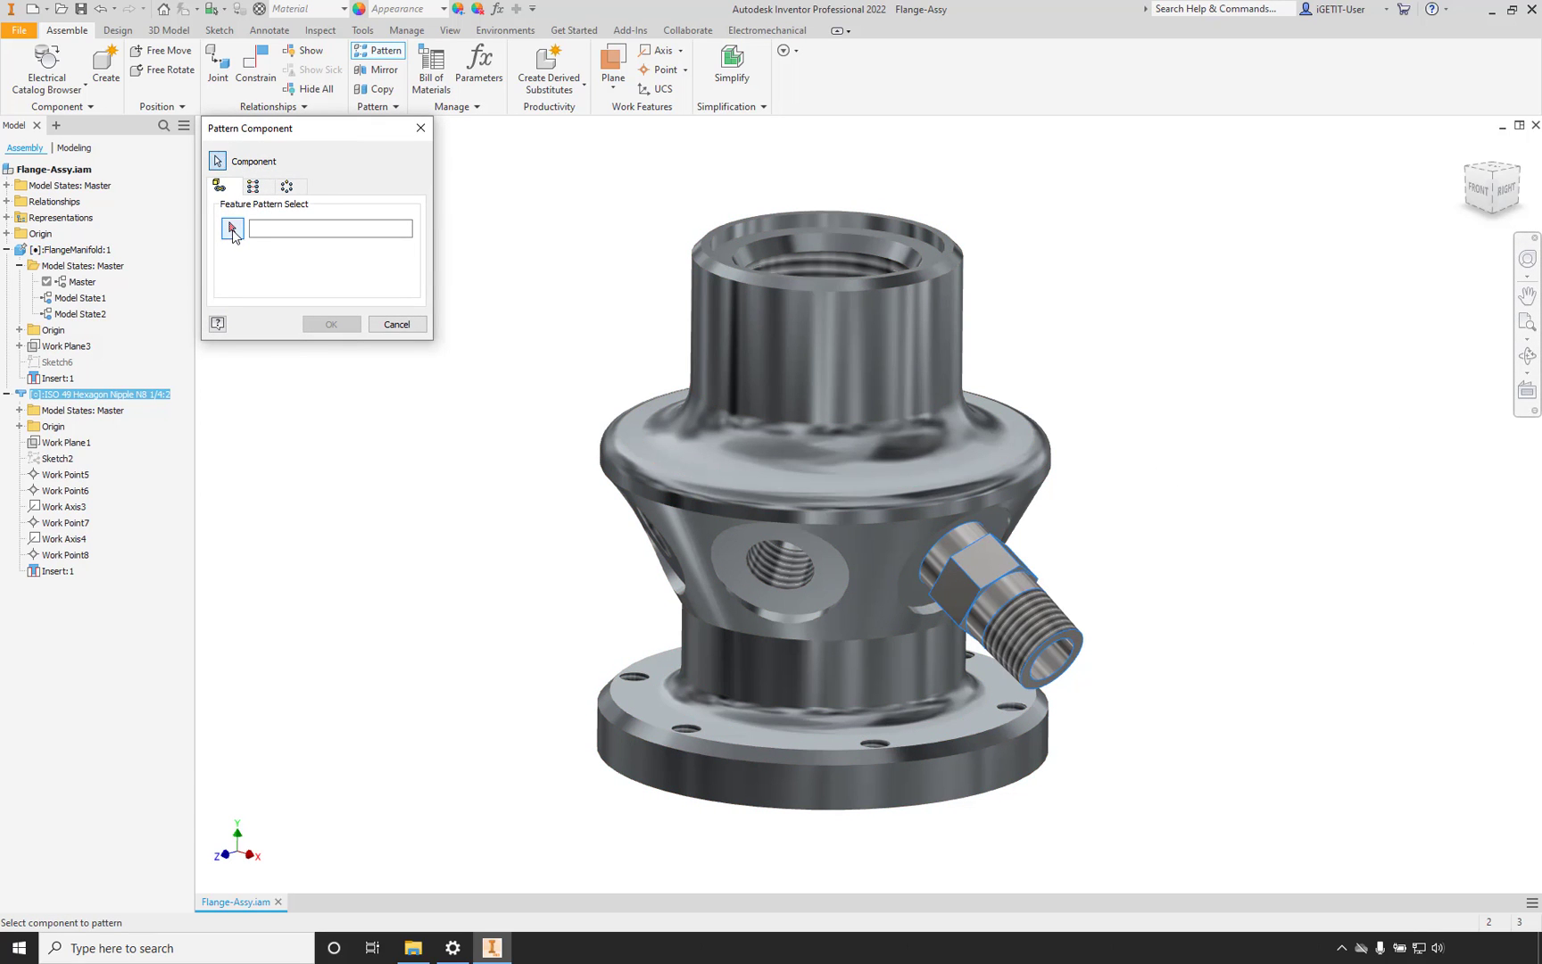
{"action": "left_click", "coordinate": [826, 571]}
{"action": "left_click", "coordinate": [330, 326]}
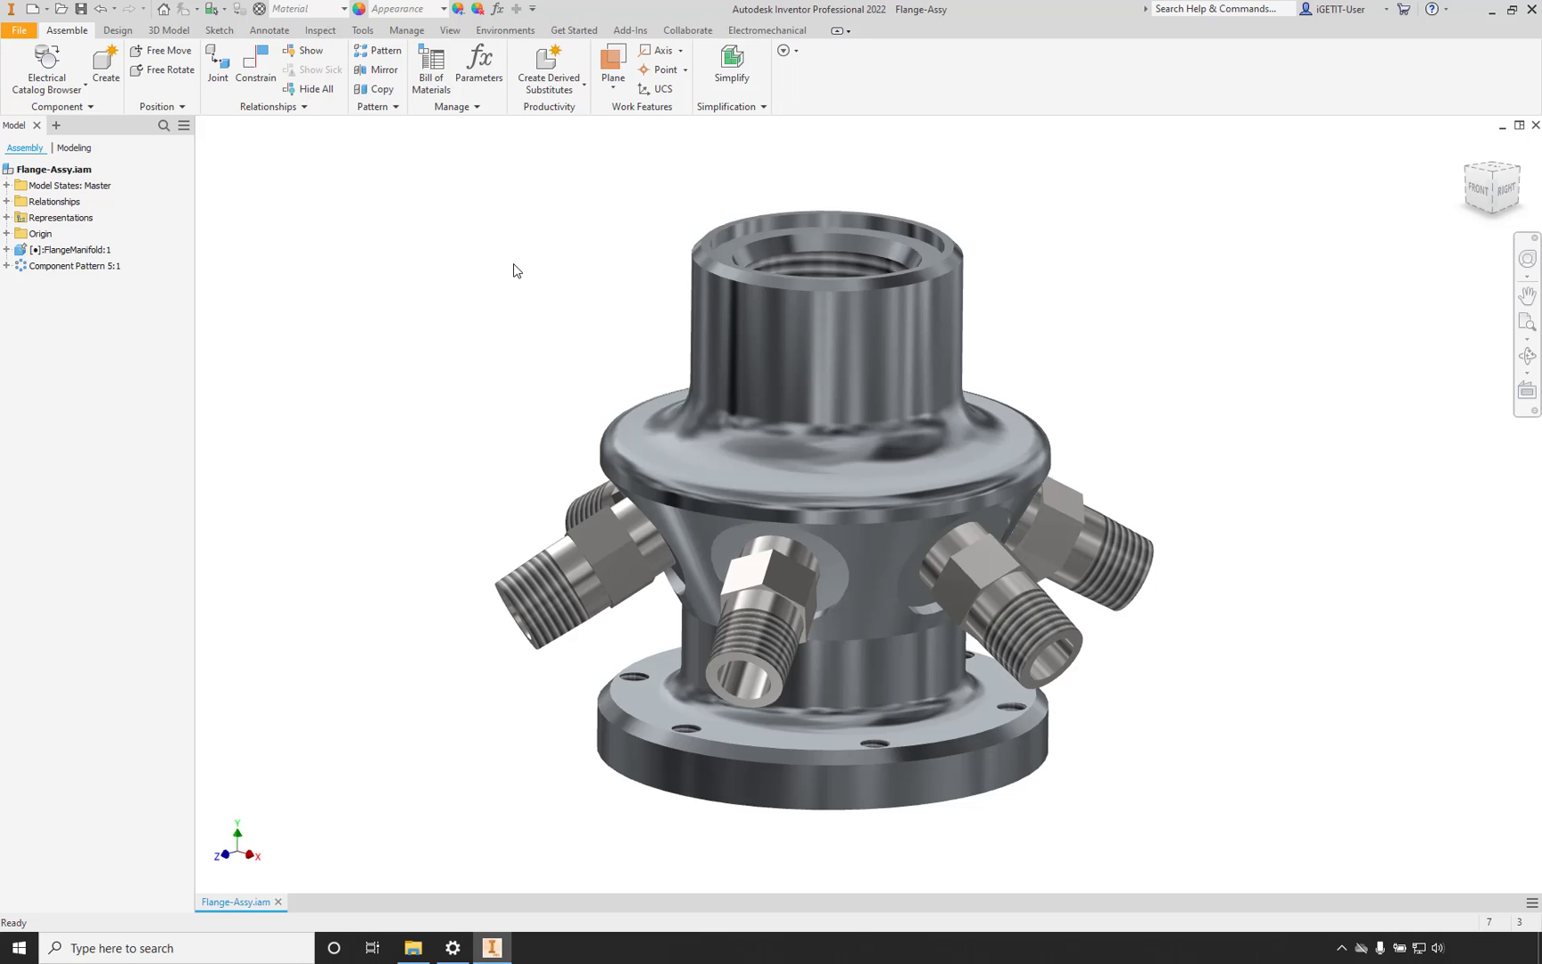
Create a new model state for the Flange-Assy assembly alongside Master.
{"action": "left_click", "coordinate": [6, 185]}
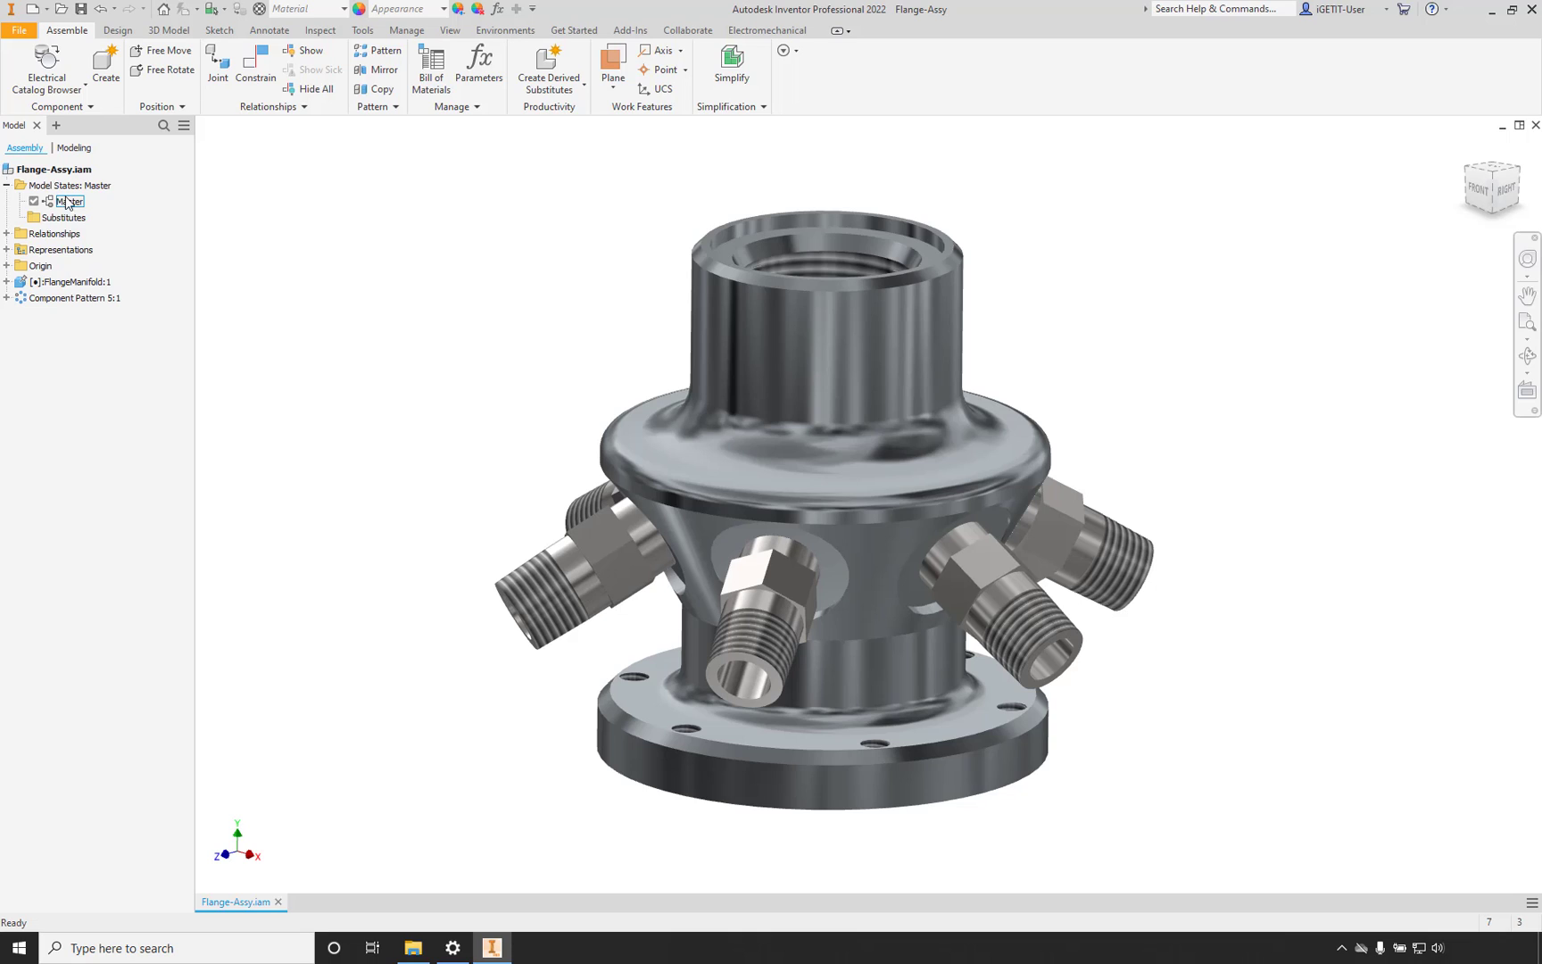
{"action": "right_click", "coordinate": [64, 185]}
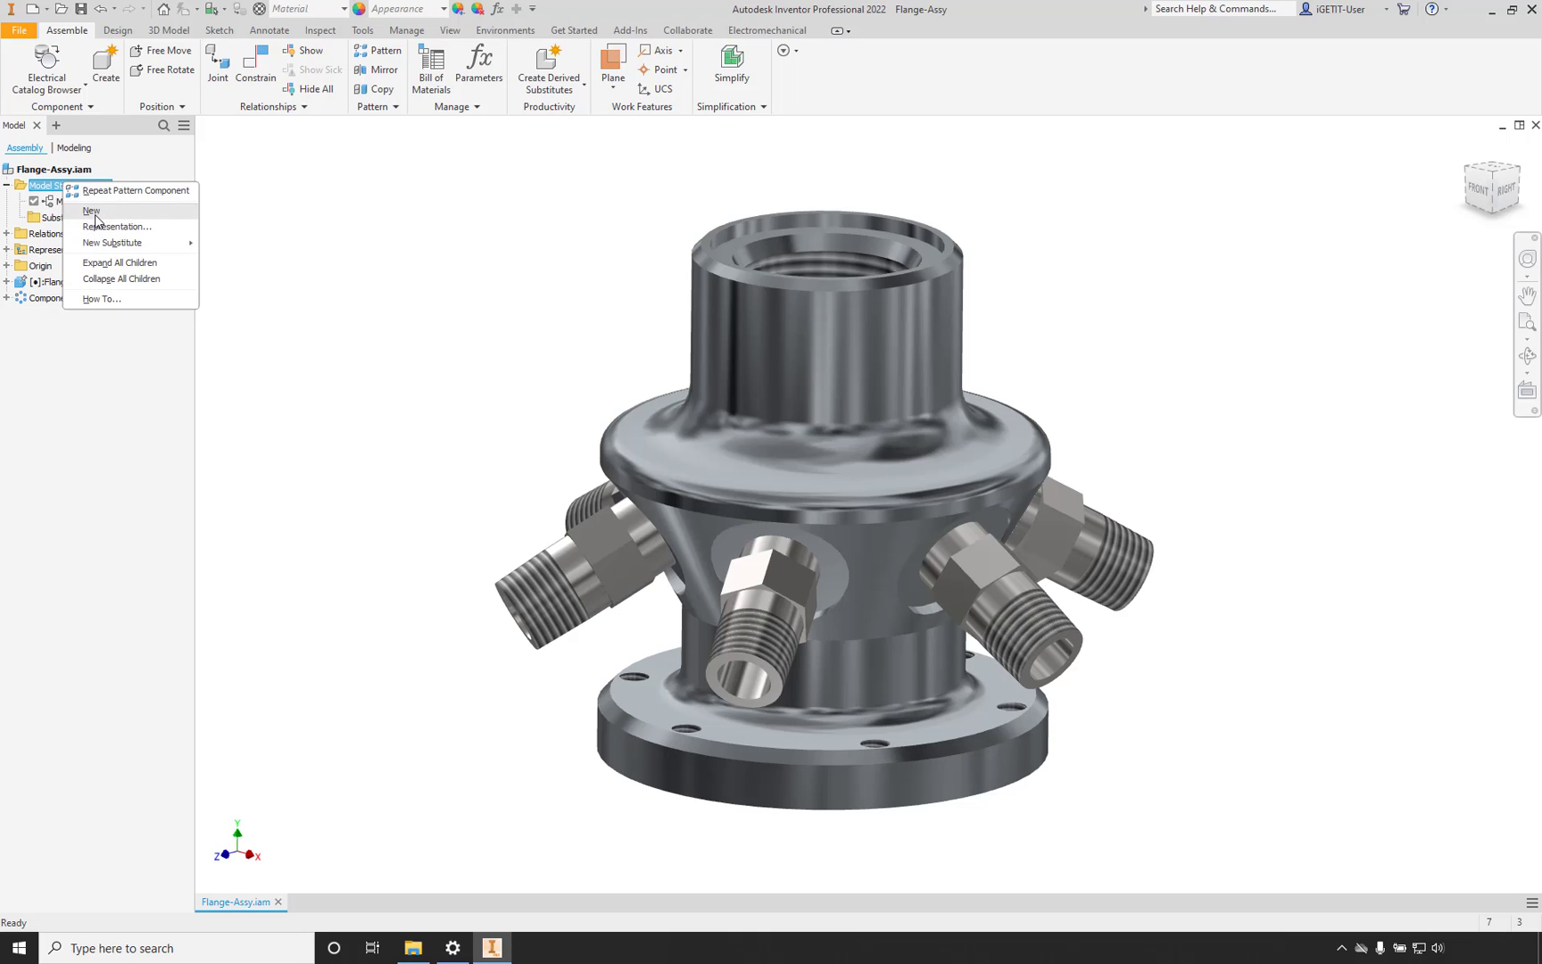
{"action": "left_click", "coordinate": [94, 214]}
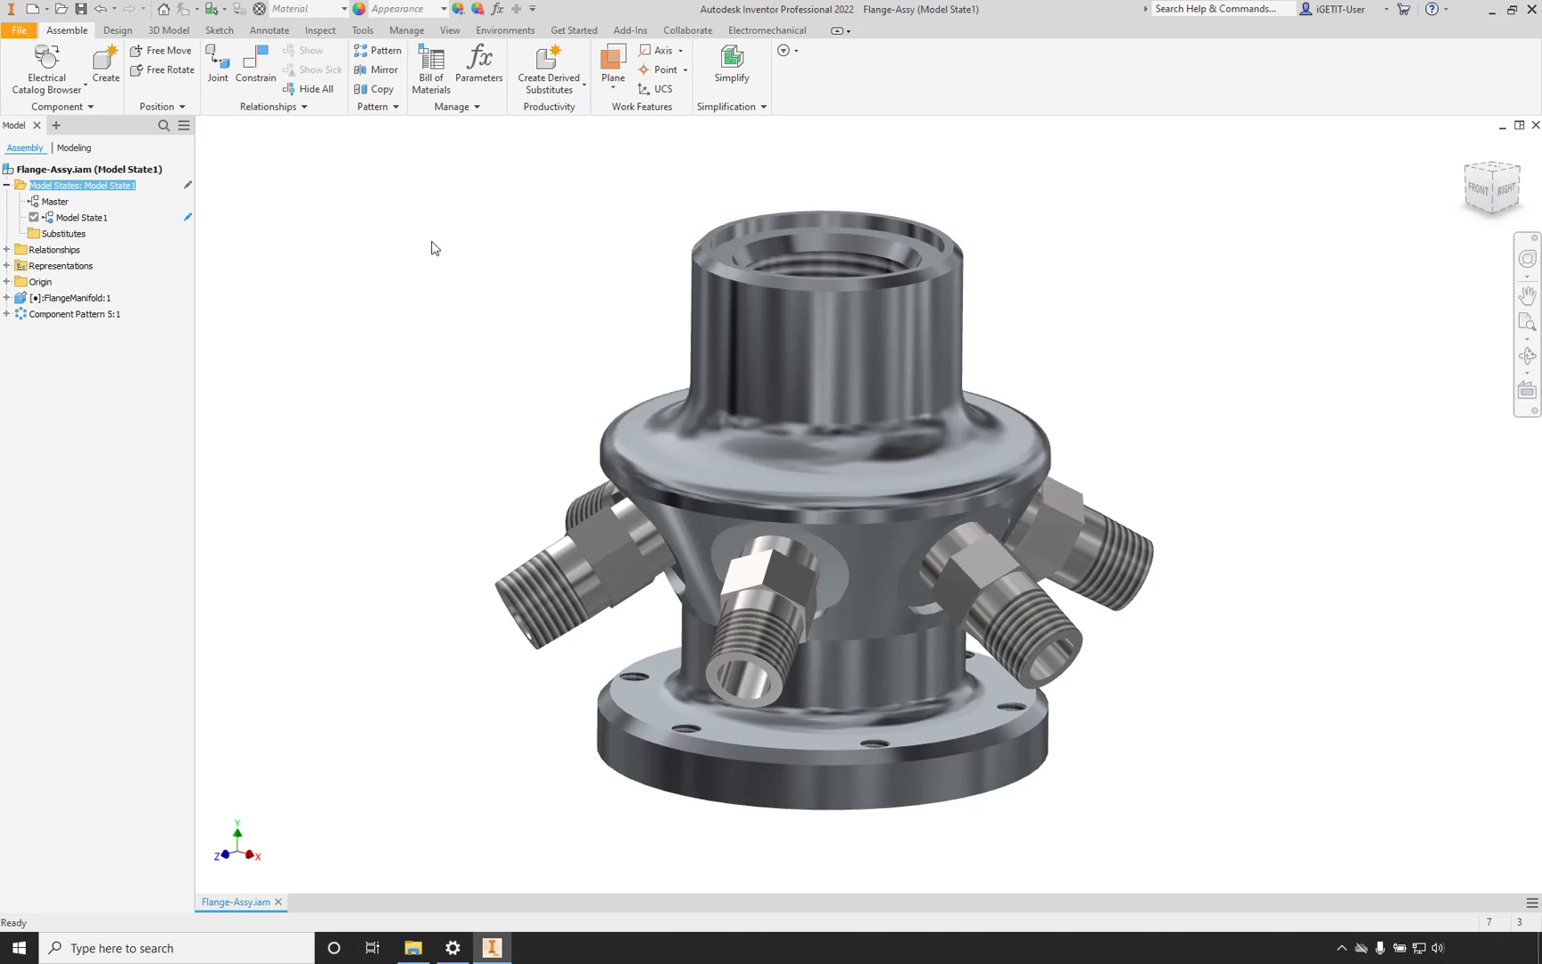
{"action": "left_click", "coordinate": [188, 185]}
{"action": "left_click", "coordinate": [188, 189]}
{"action": "left_click", "coordinate": [102, 220]}
Switch the FlangeManifold component to its Model State1 and list the elements of the nipple component pattern.
{"action": "left_click", "coordinate": [7, 298]}
{"action": "left_click", "coordinate": [20, 314]}
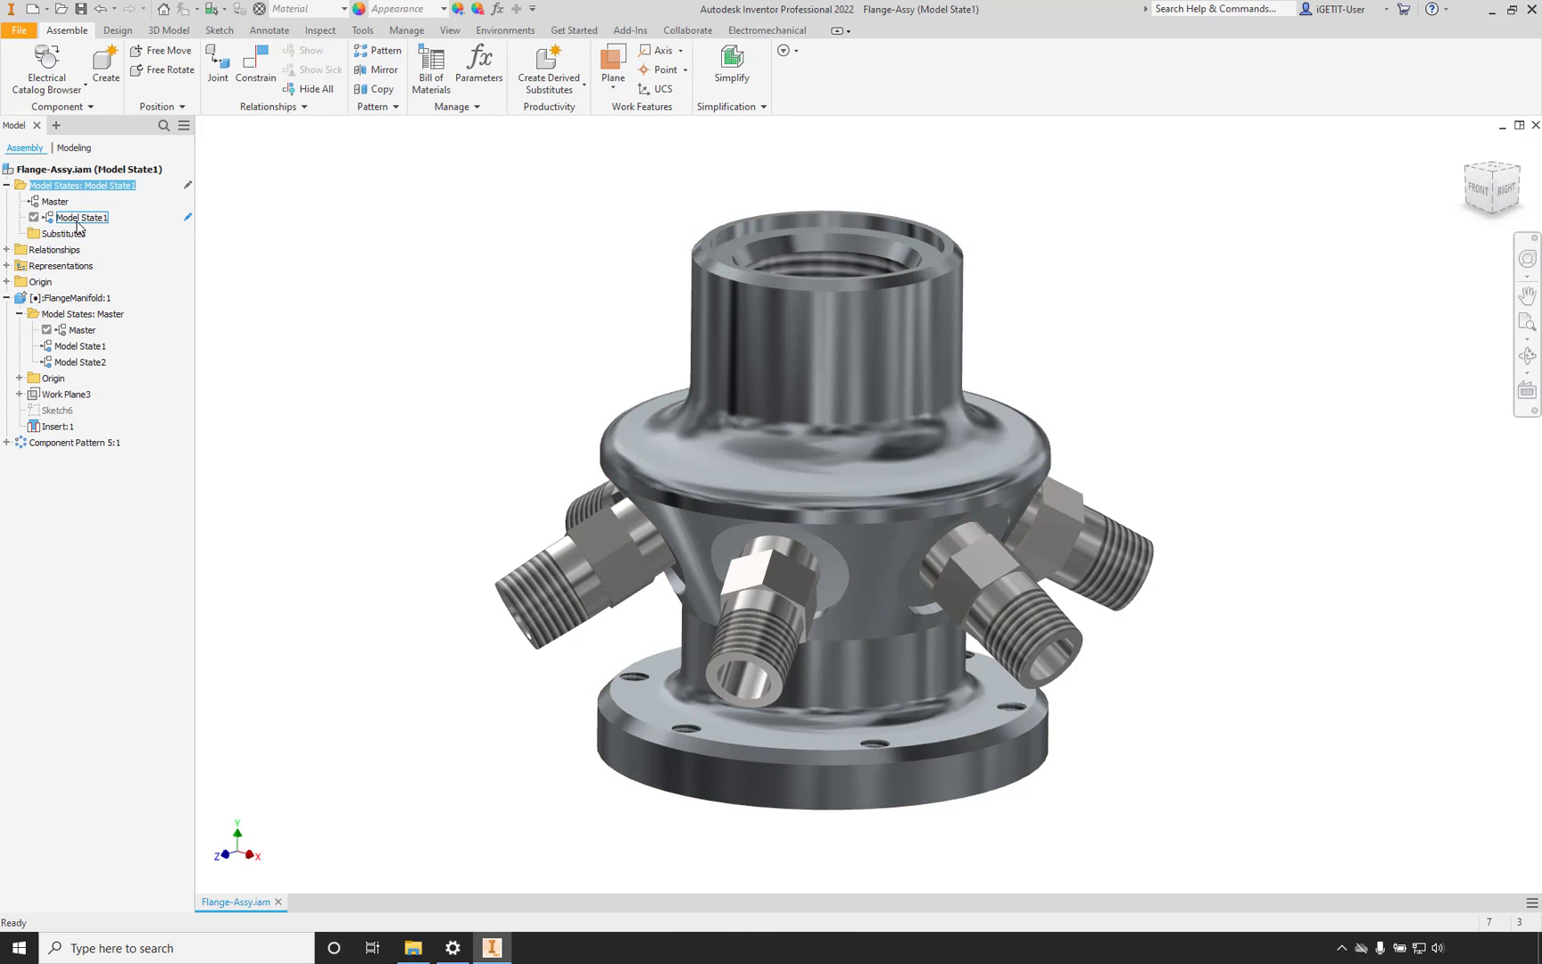
{"action": "double_click", "coordinate": [79, 346]}
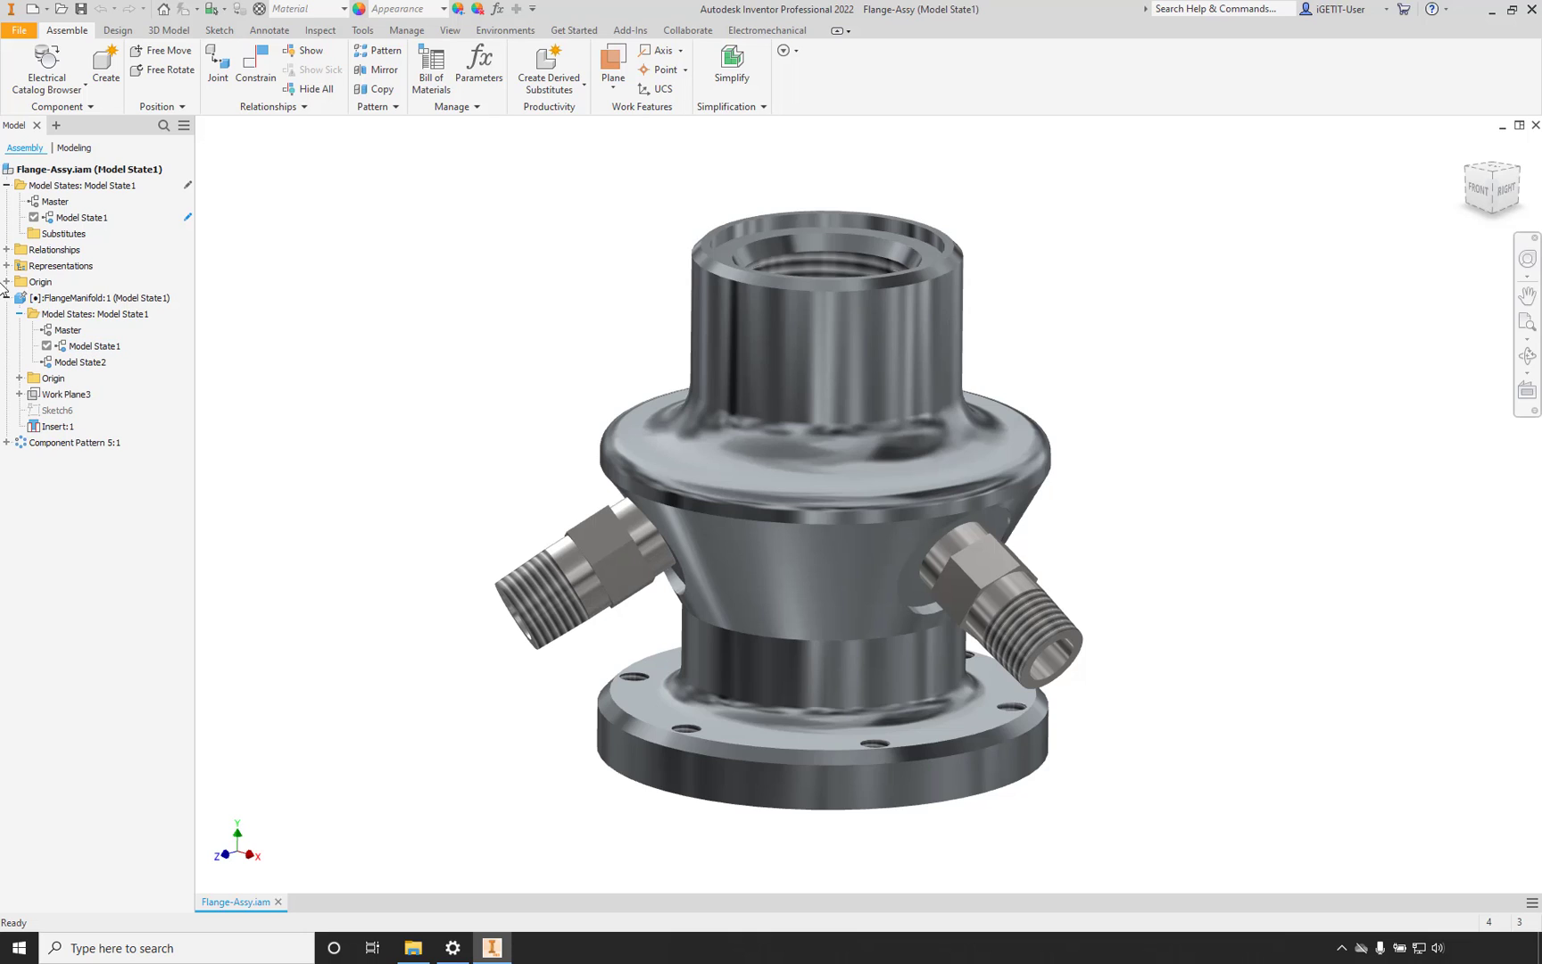
{"action": "left_click", "coordinate": [7, 442]}
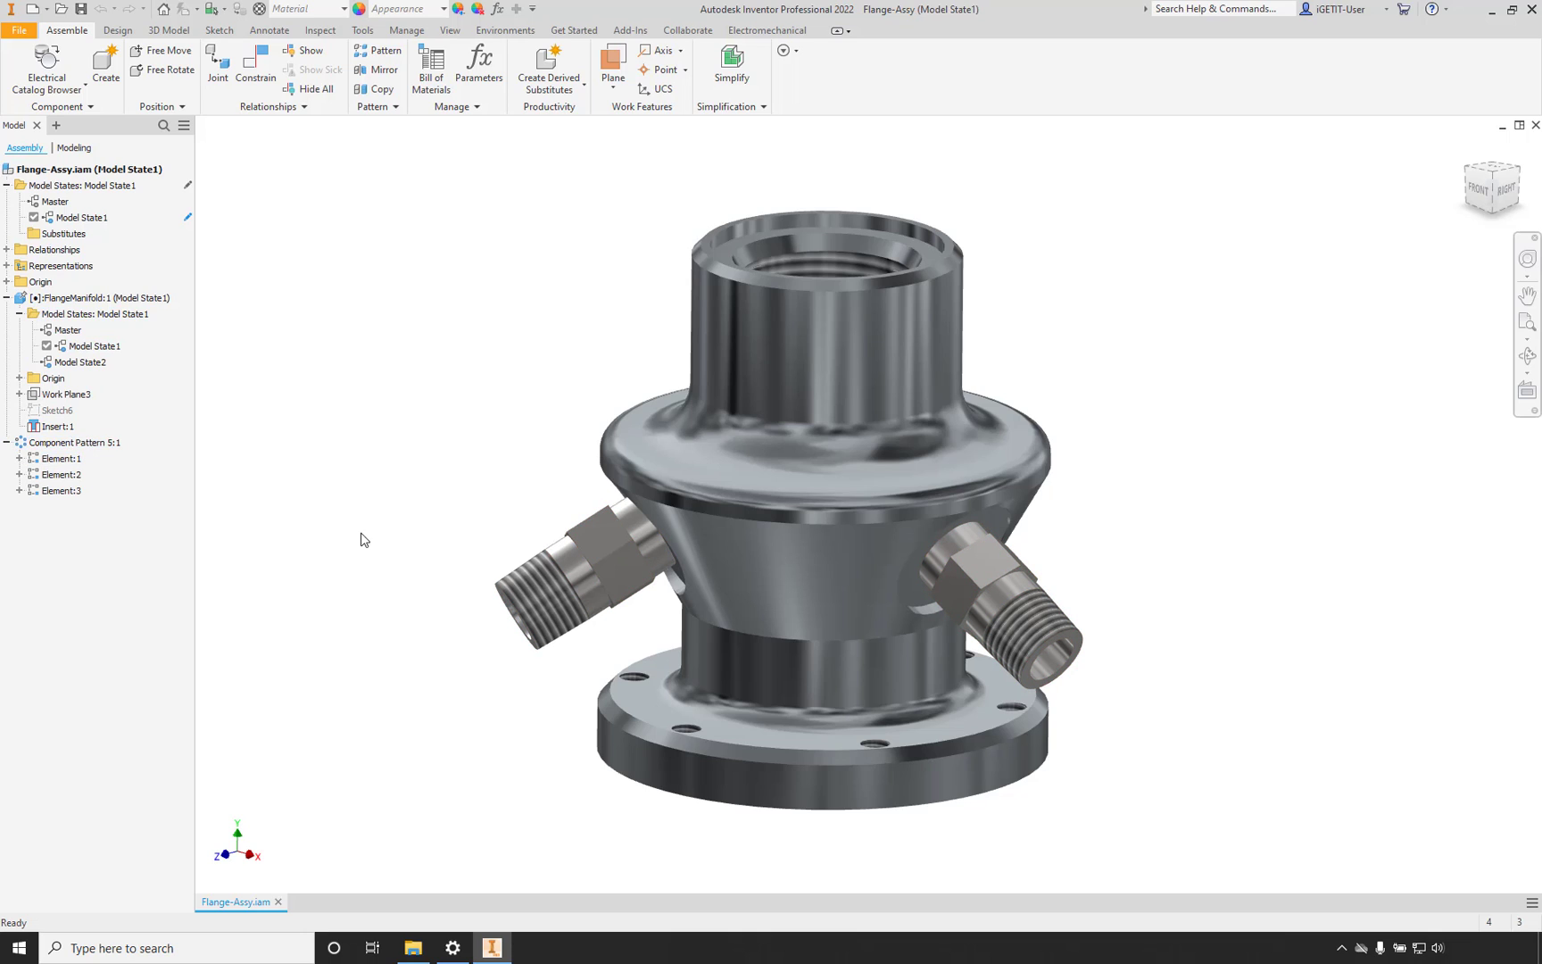
Create another Flange-Assy model state and switch the FlangeManifold component to its Model State2 in it.
{"action": "right_click", "coordinate": [64, 186]}
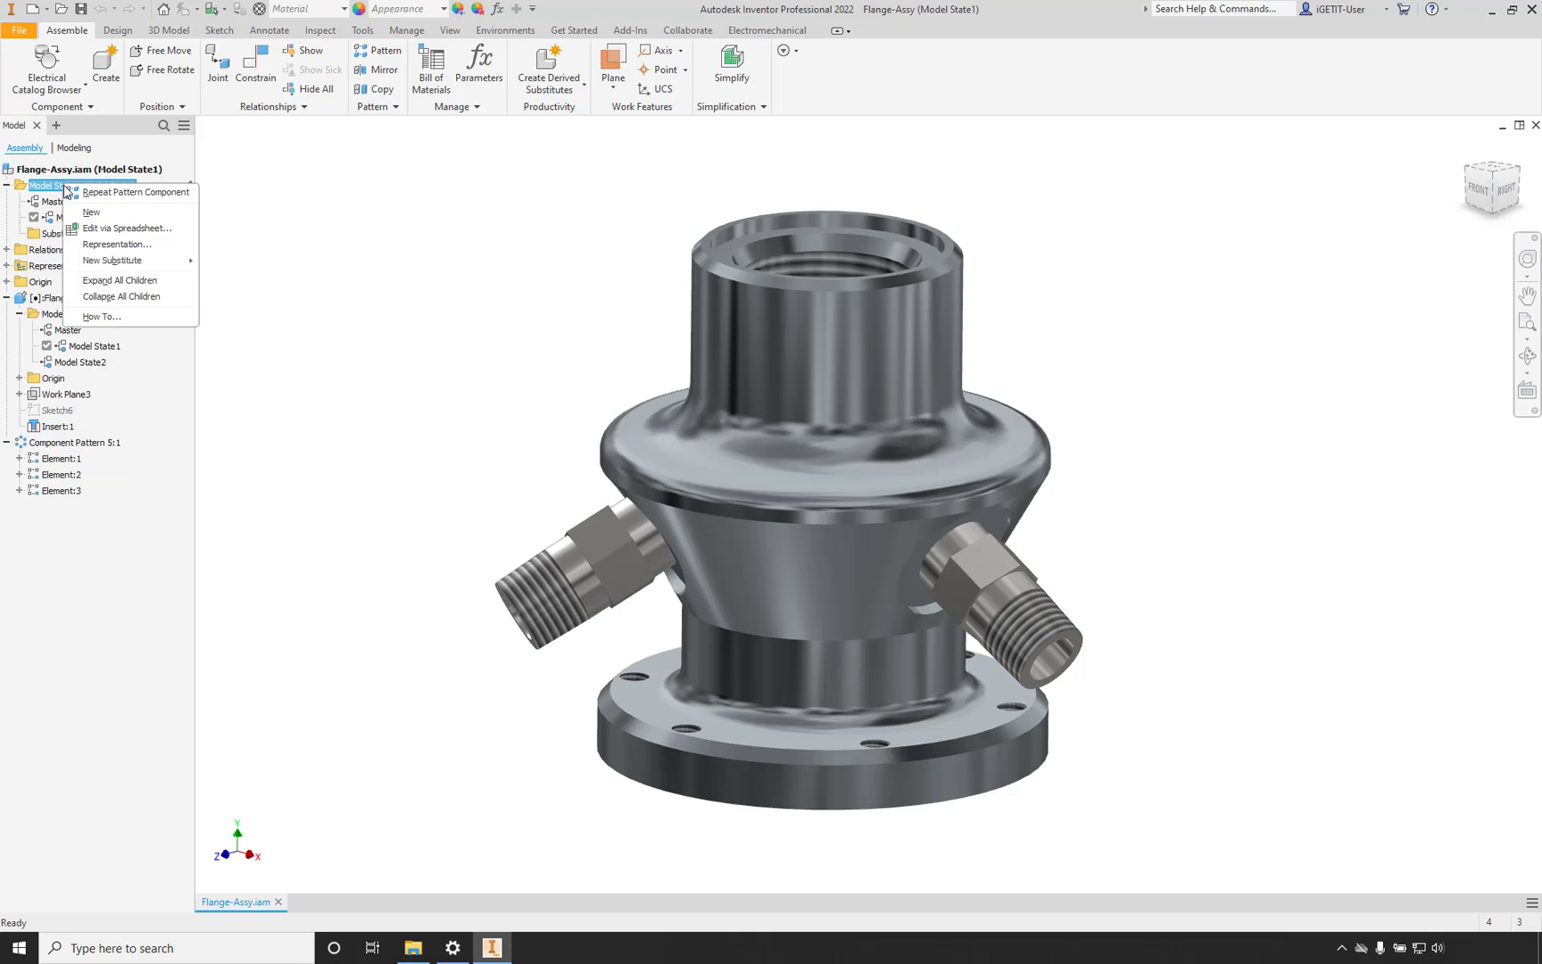
{"action": "left_click", "coordinate": [89, 216]}
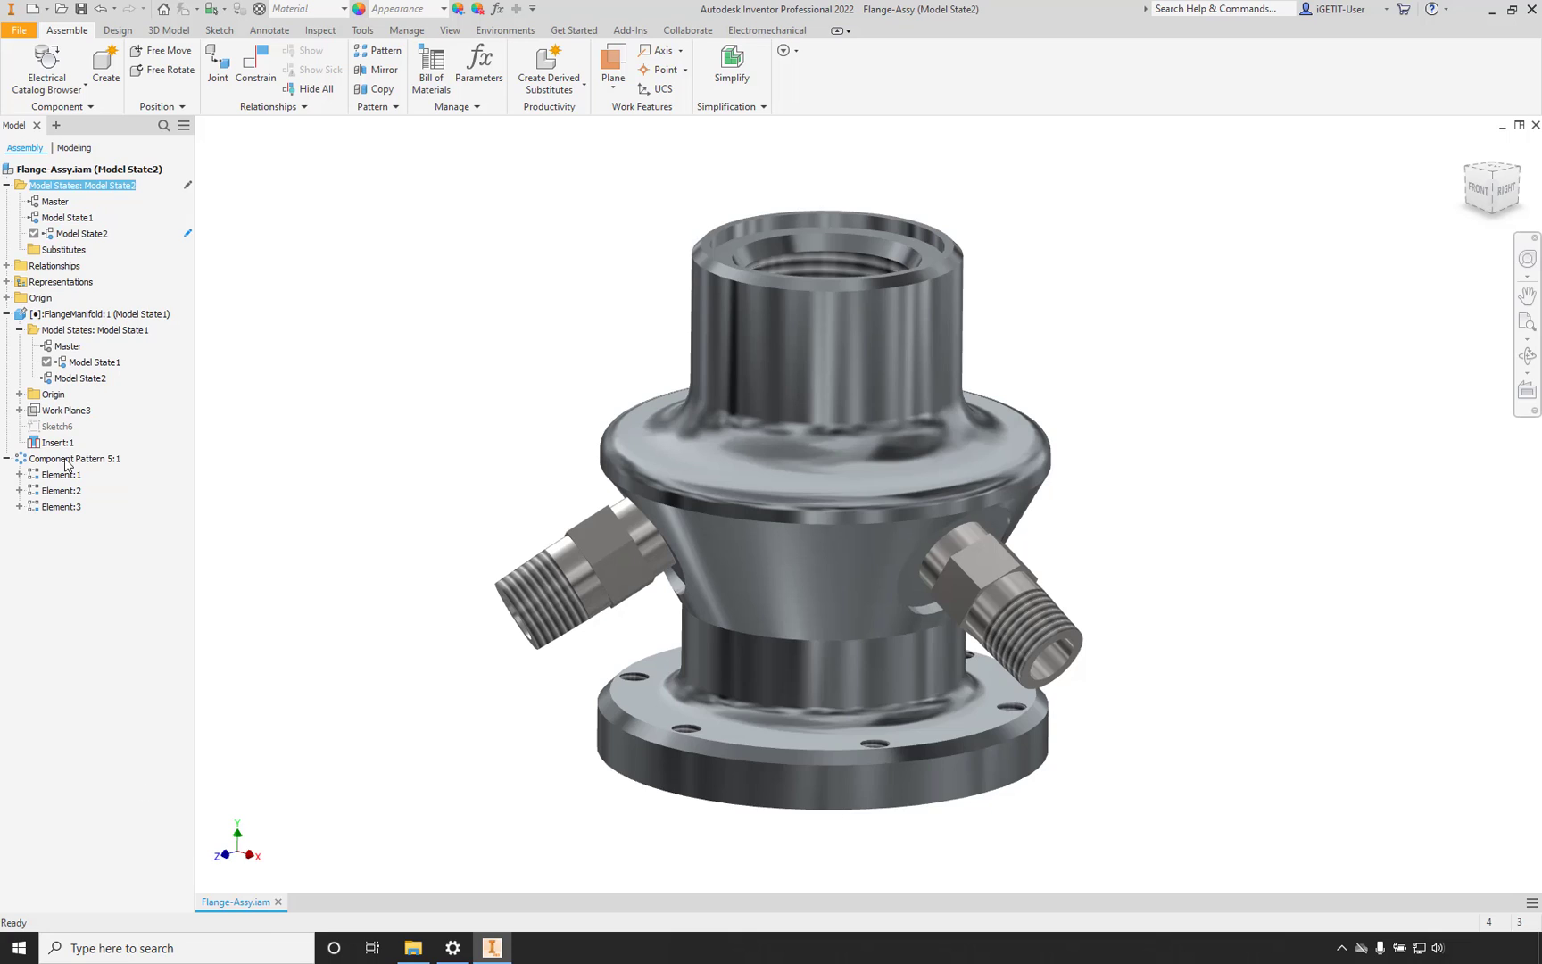
{"action": "double_click", "coordinate": [78, 378]}
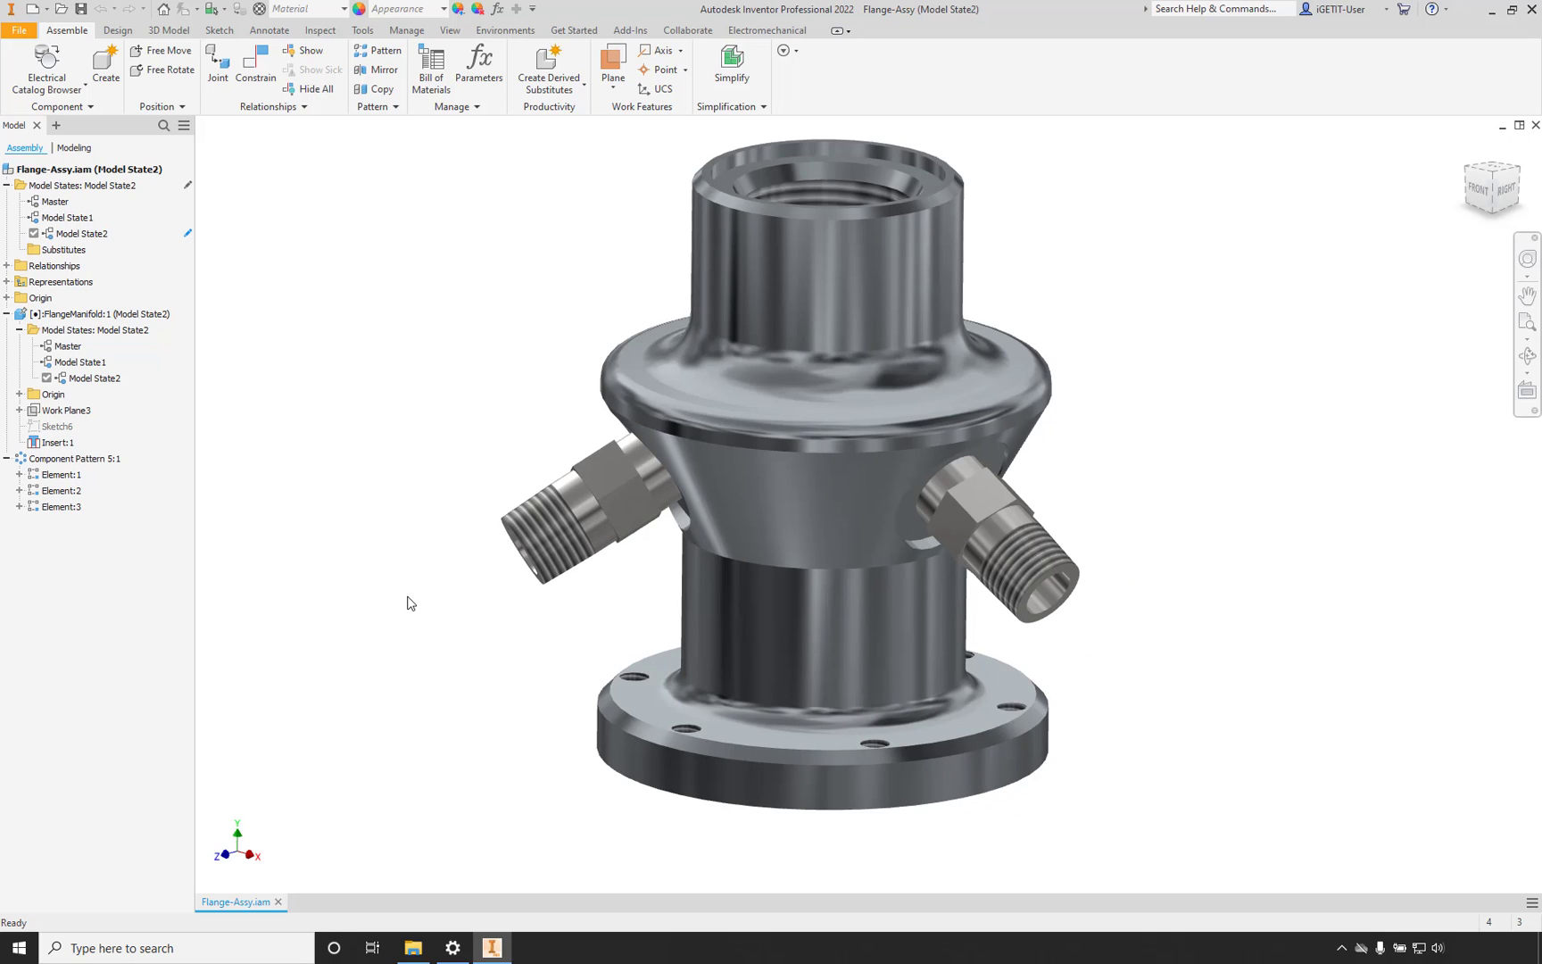
{"action": "left_click", "coordinate": [775, 522]}
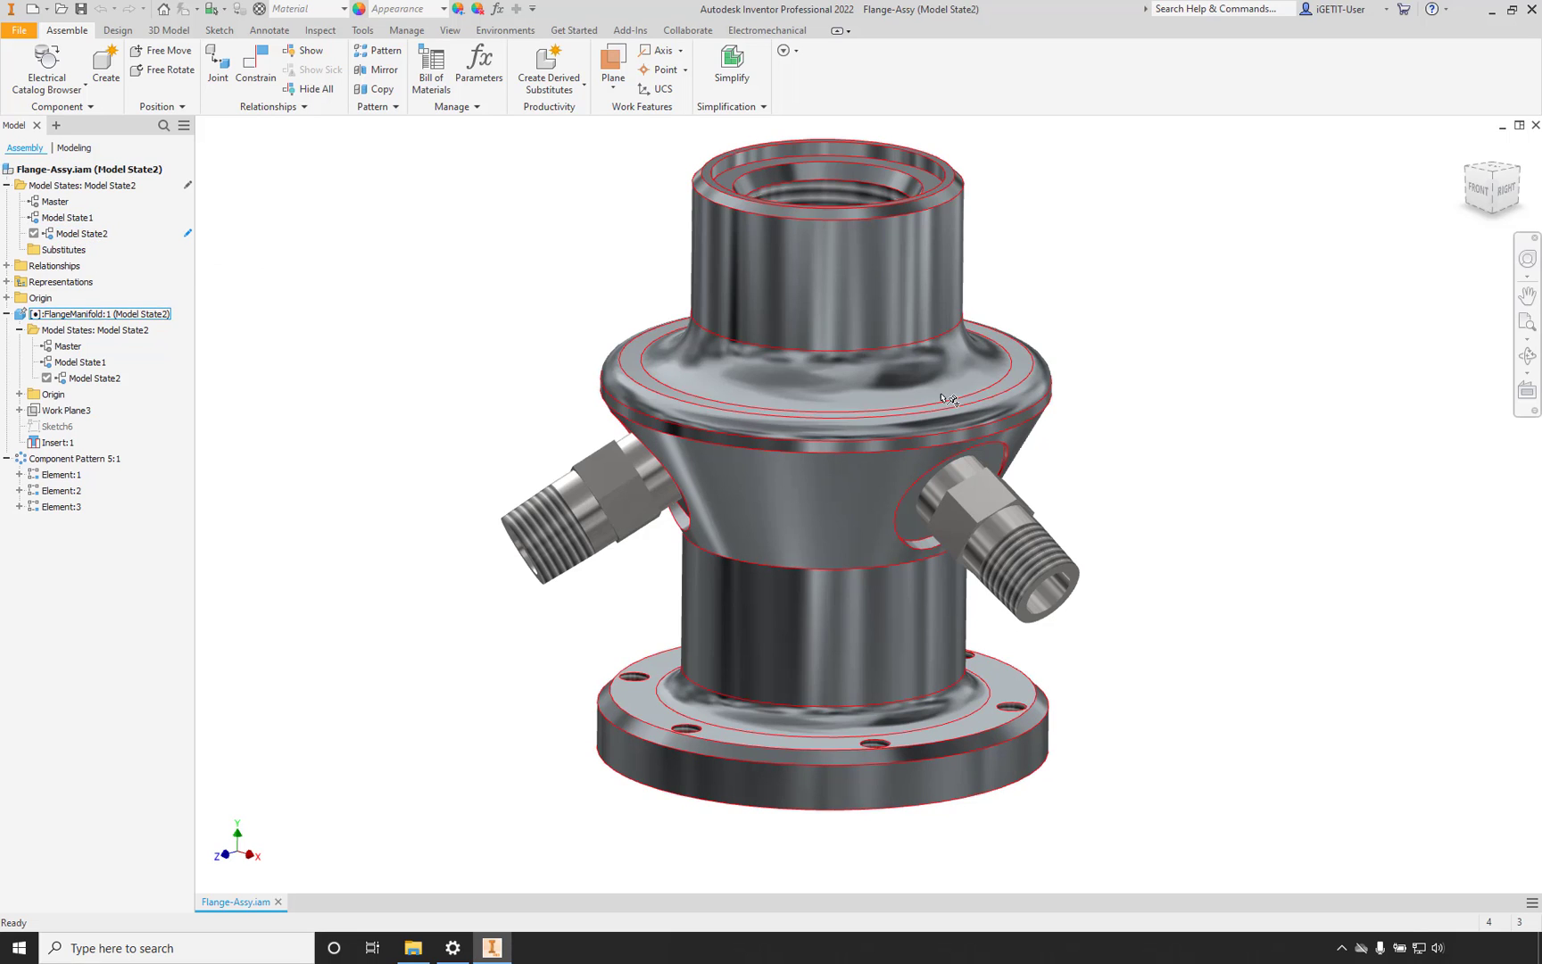
{"action": "key", "text": "Escape"}
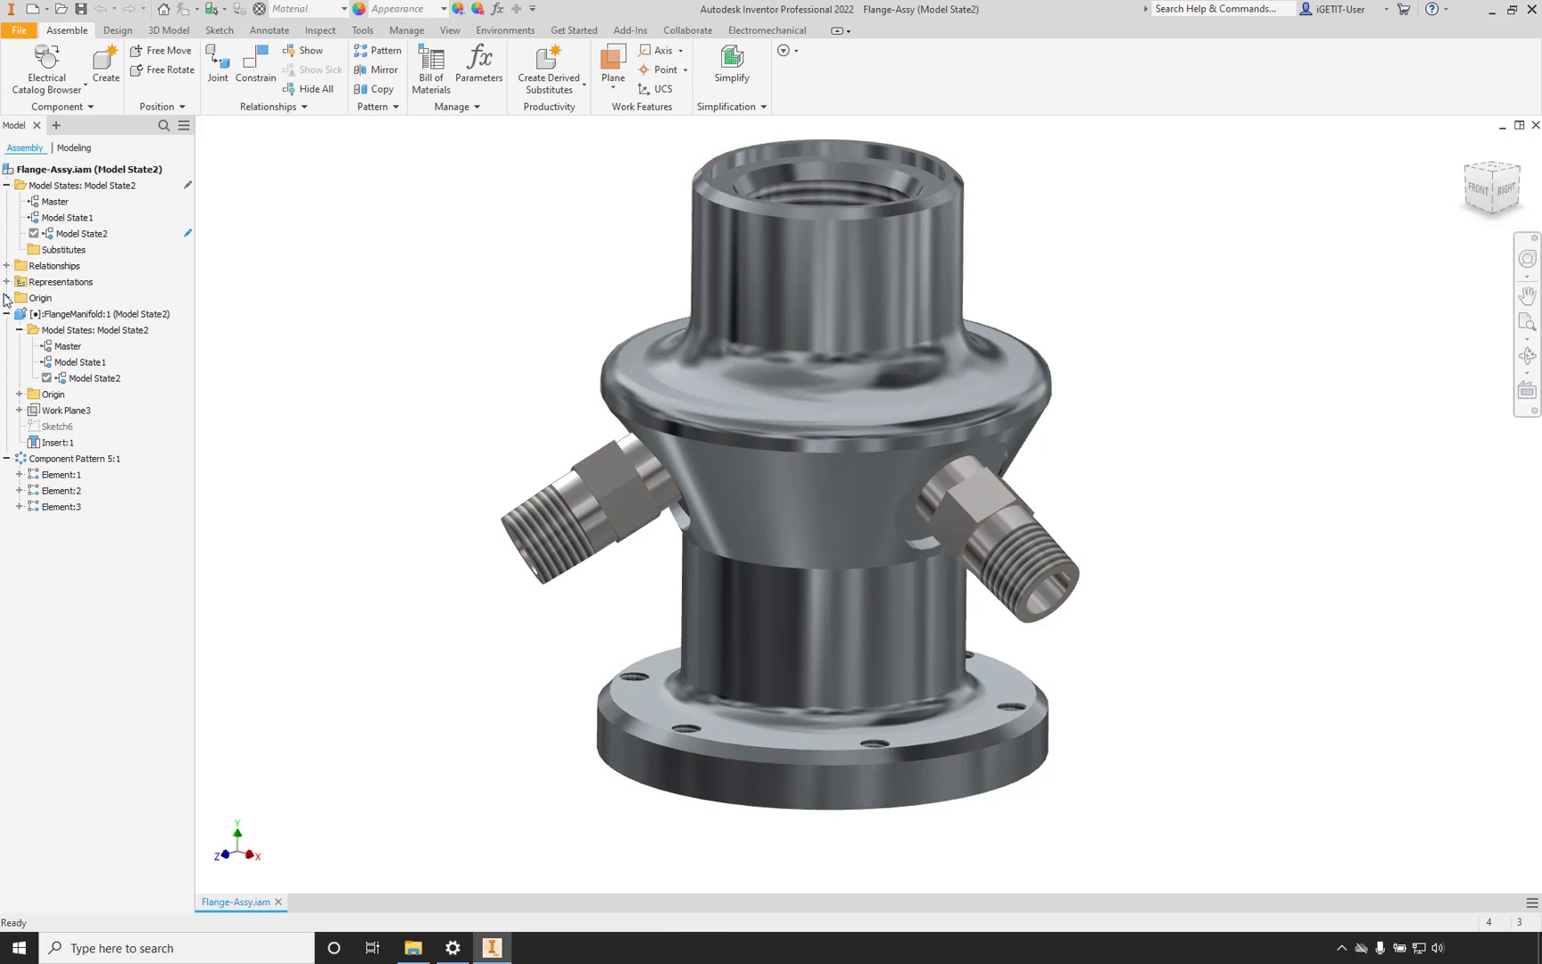
Cycle the assembly through Model State1, Master and Model State2, and examine which FlangeManifold model state is active.
{"action": "double_click", "coordinate": [71, 218]}
{"action": "left_click", "coordinate": [57, 203]}
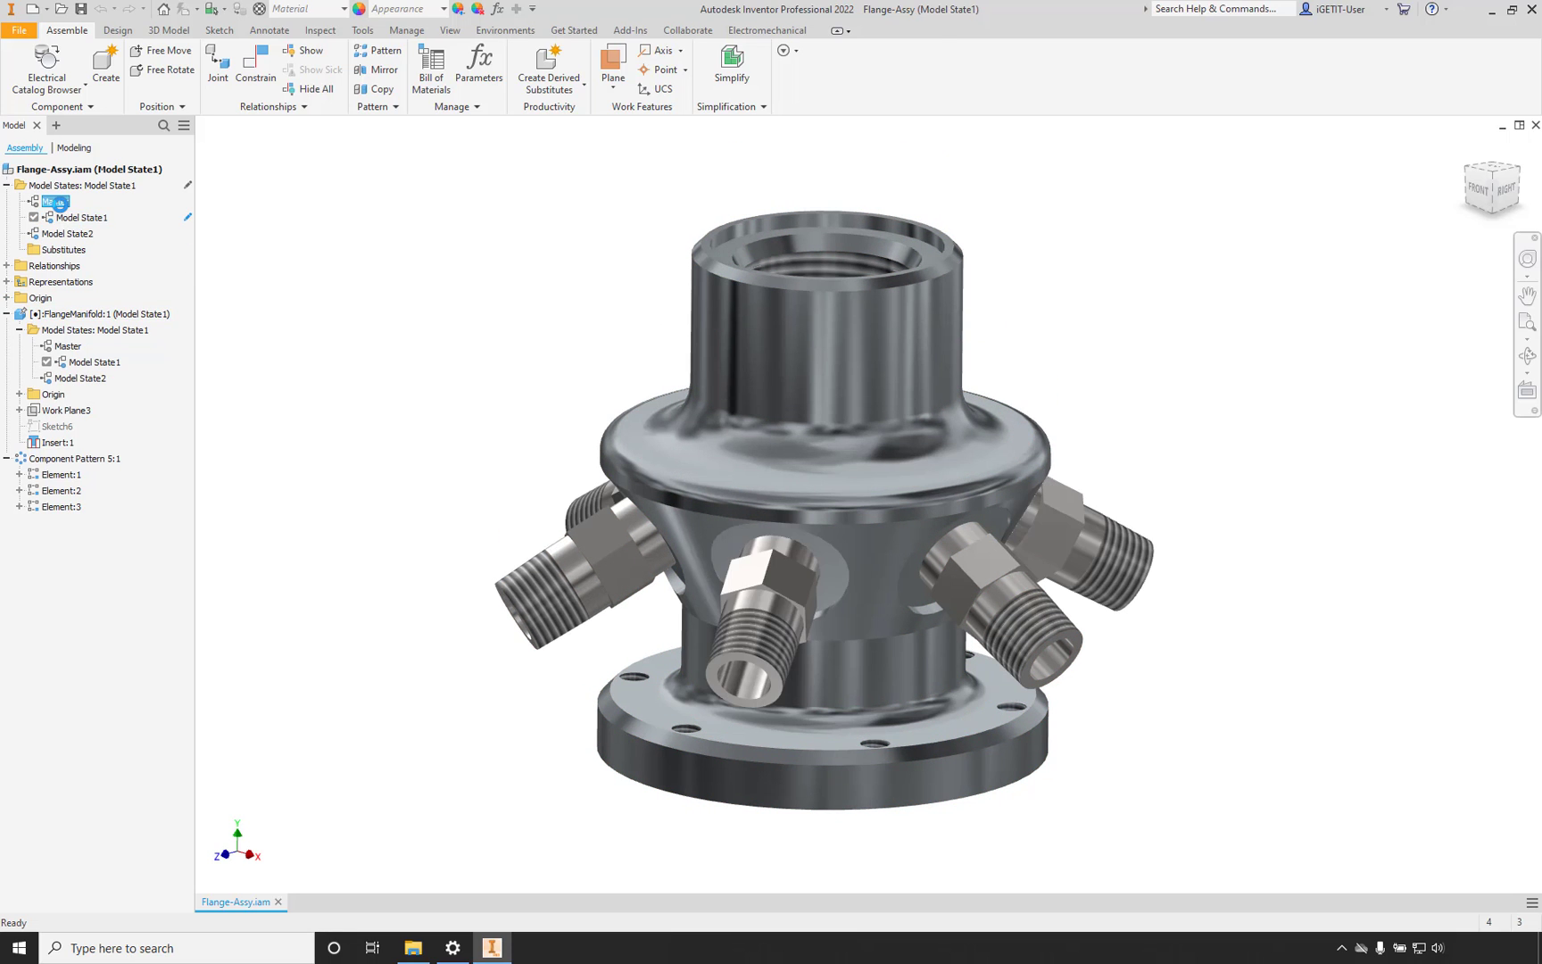
{"action": "double_click", "coordinate": [67, 218]}
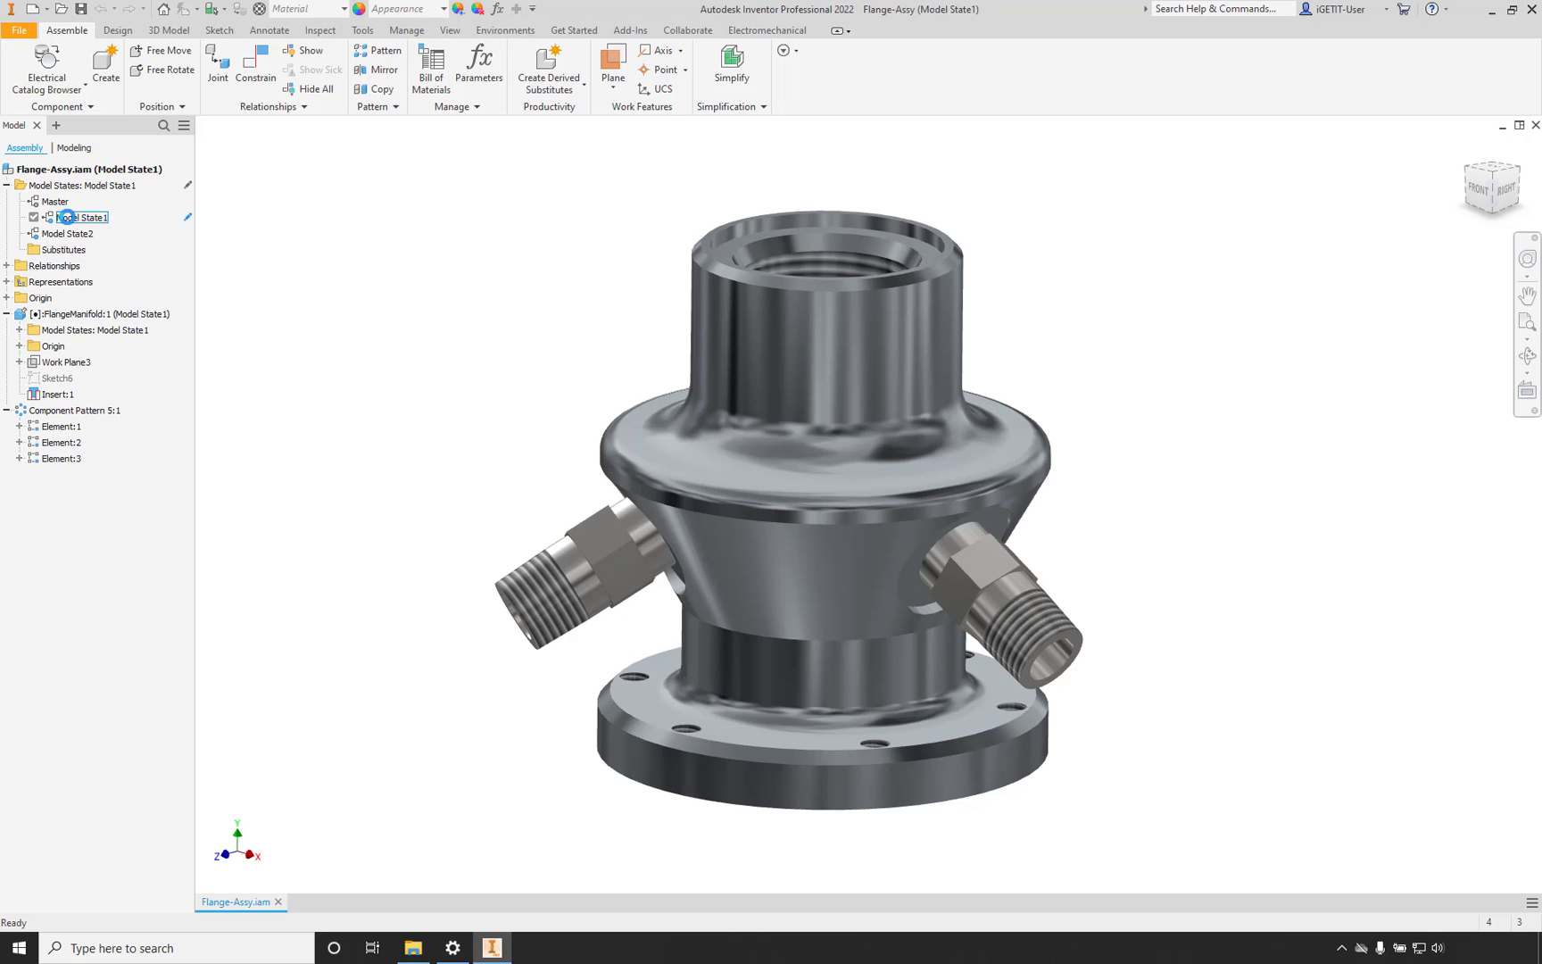
{"action": "double_click", "coordinate": [76, 234]}
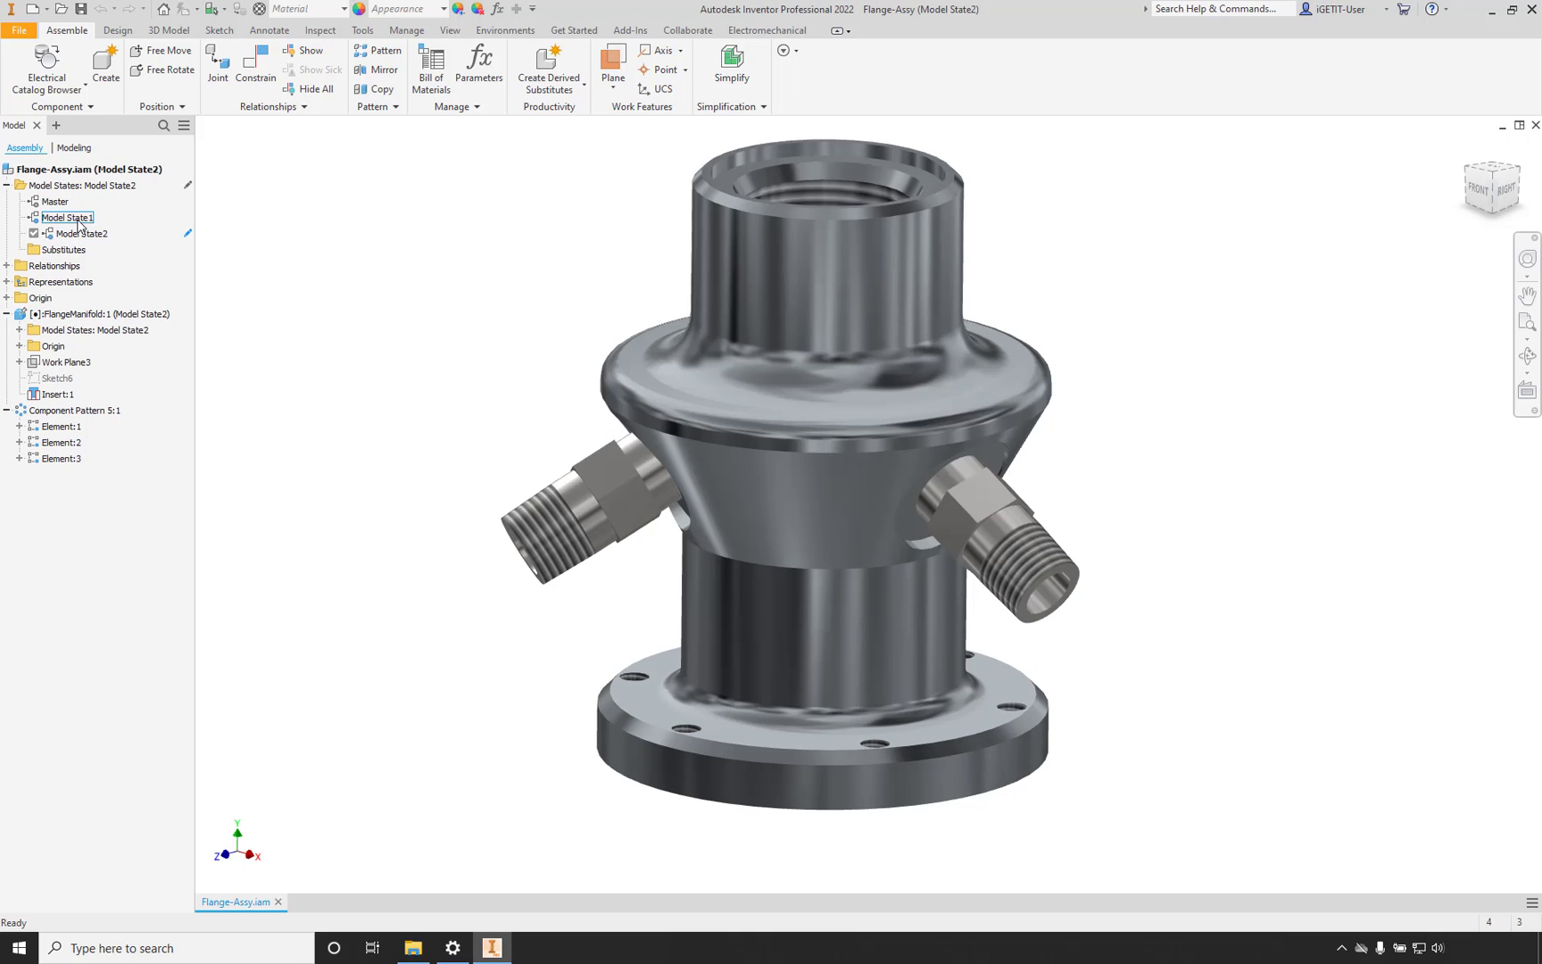
{"action": "left_click", "coordinate": [18, 329]}
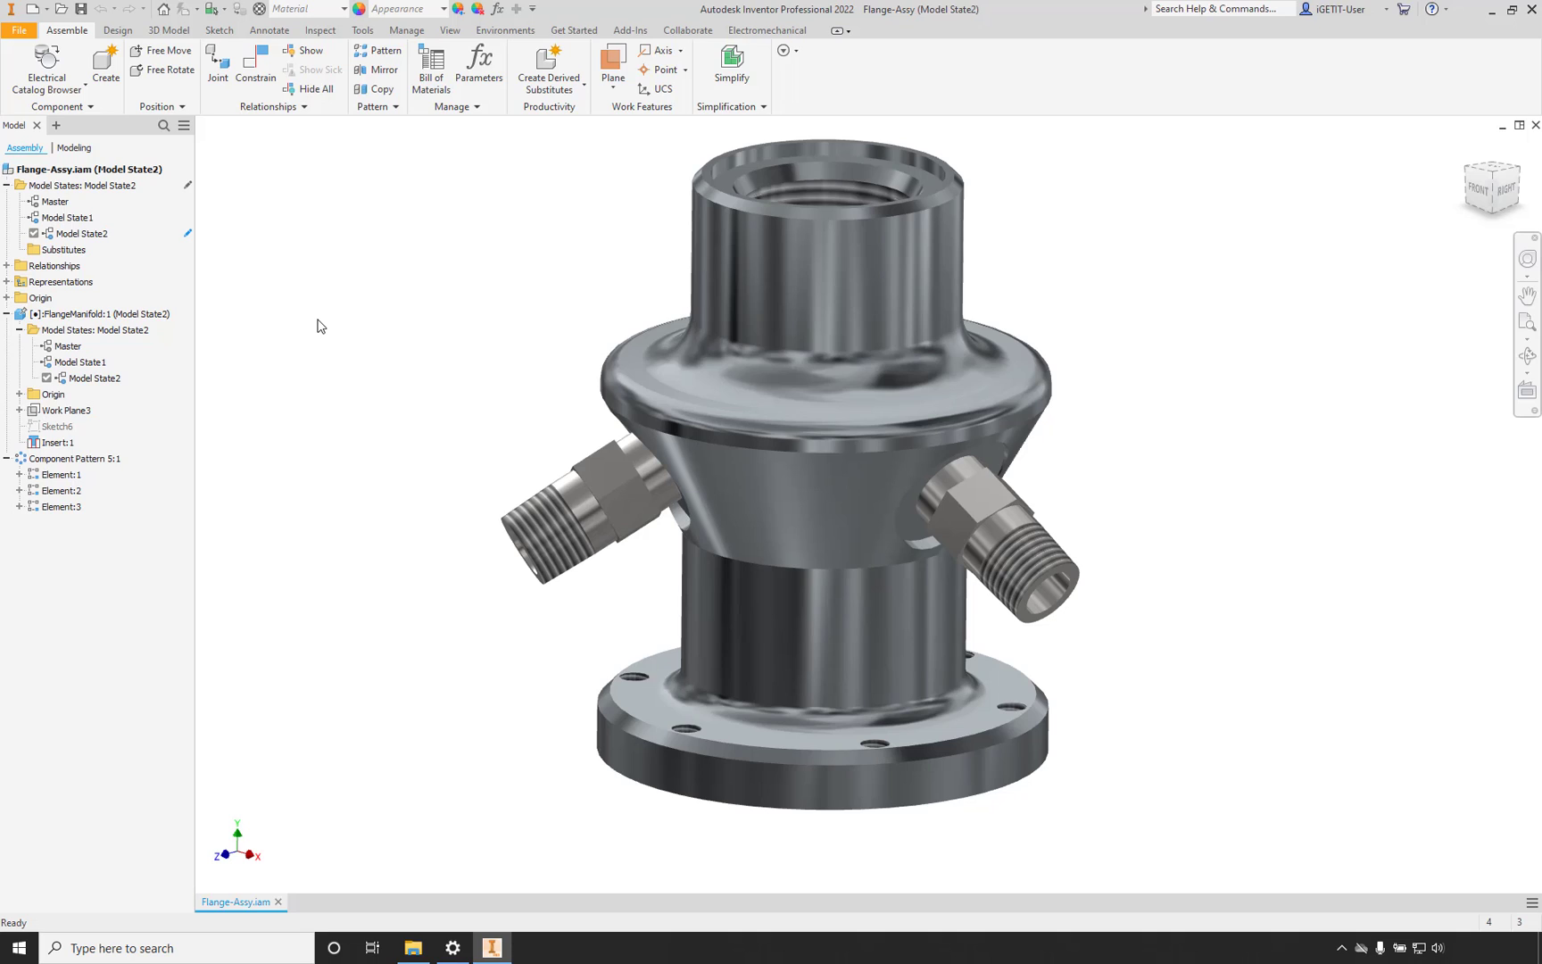
Create a Simplify substitute from the assembly's Model State2 that removes all hole features, highlighting the affected holes before generating it.
{"action": "left_click", "coordinate": [55, 257]}
{"action": "right_click", "coordinate": [67, 257]}
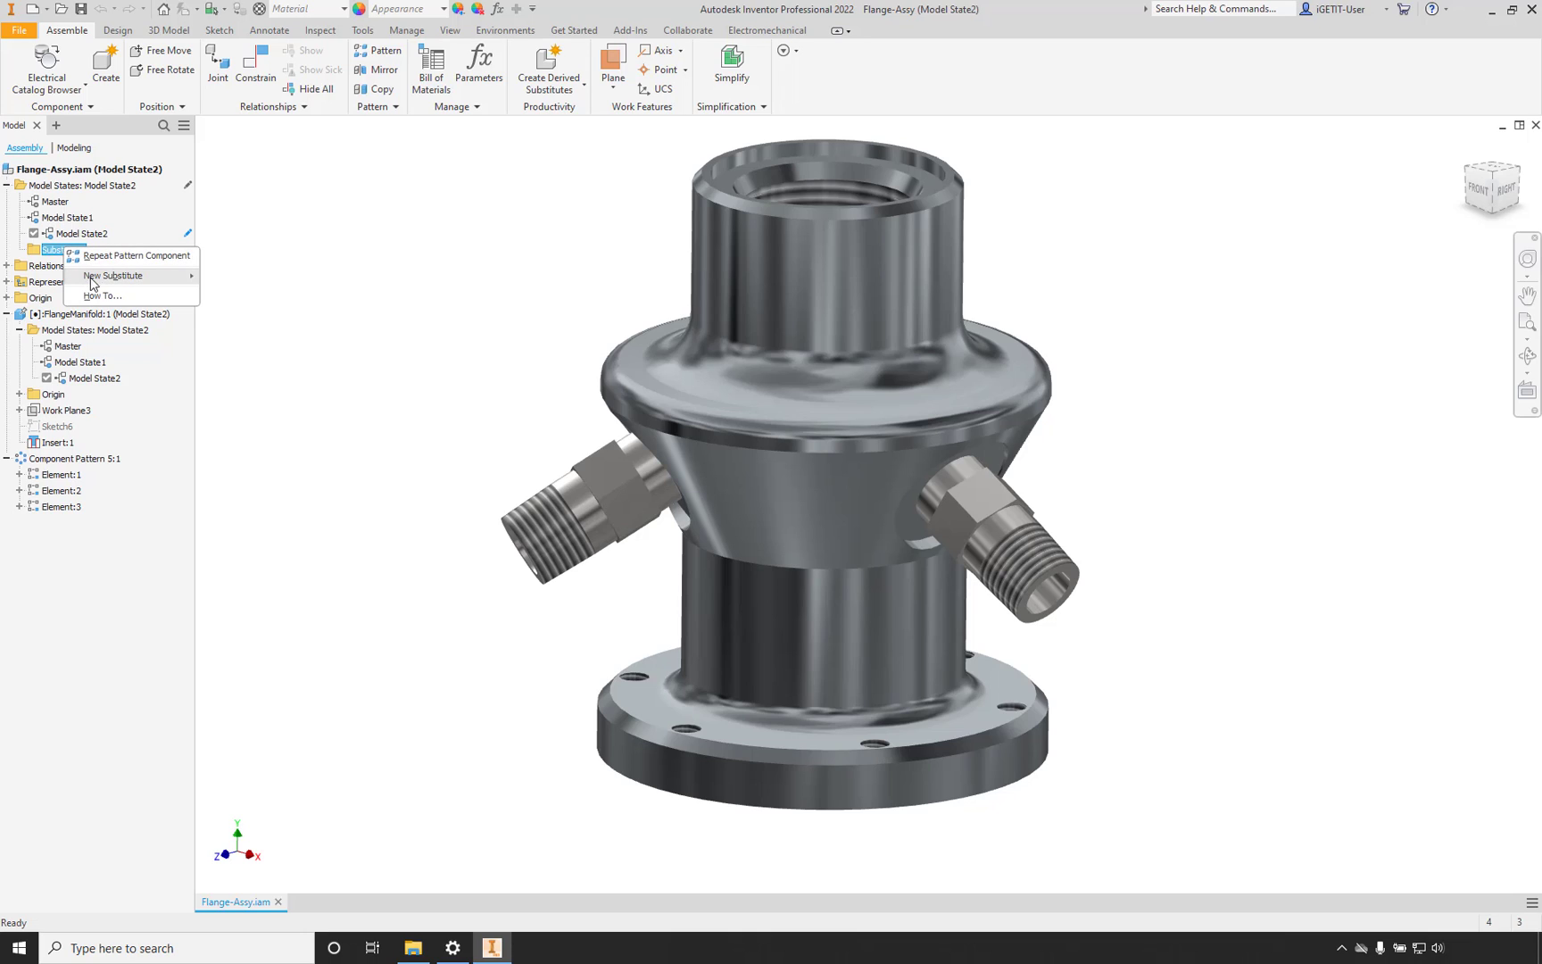
{"action": "mouse_move", "coordinate": [94, 282]}
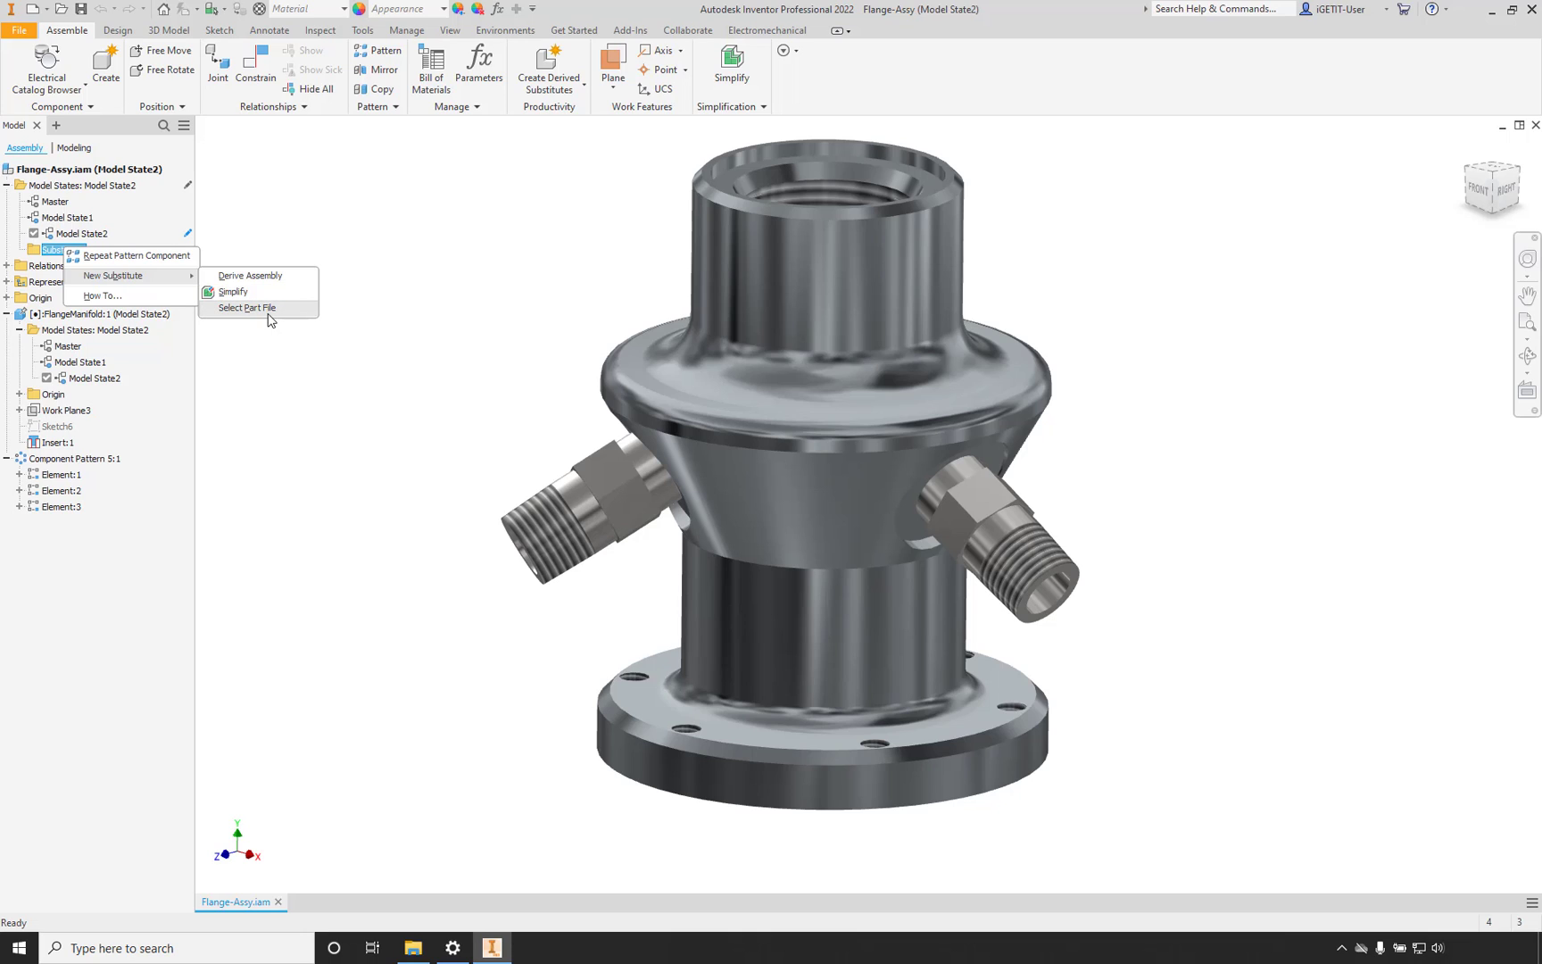
{"action": "left_click", "coordinate": [235, 293]}
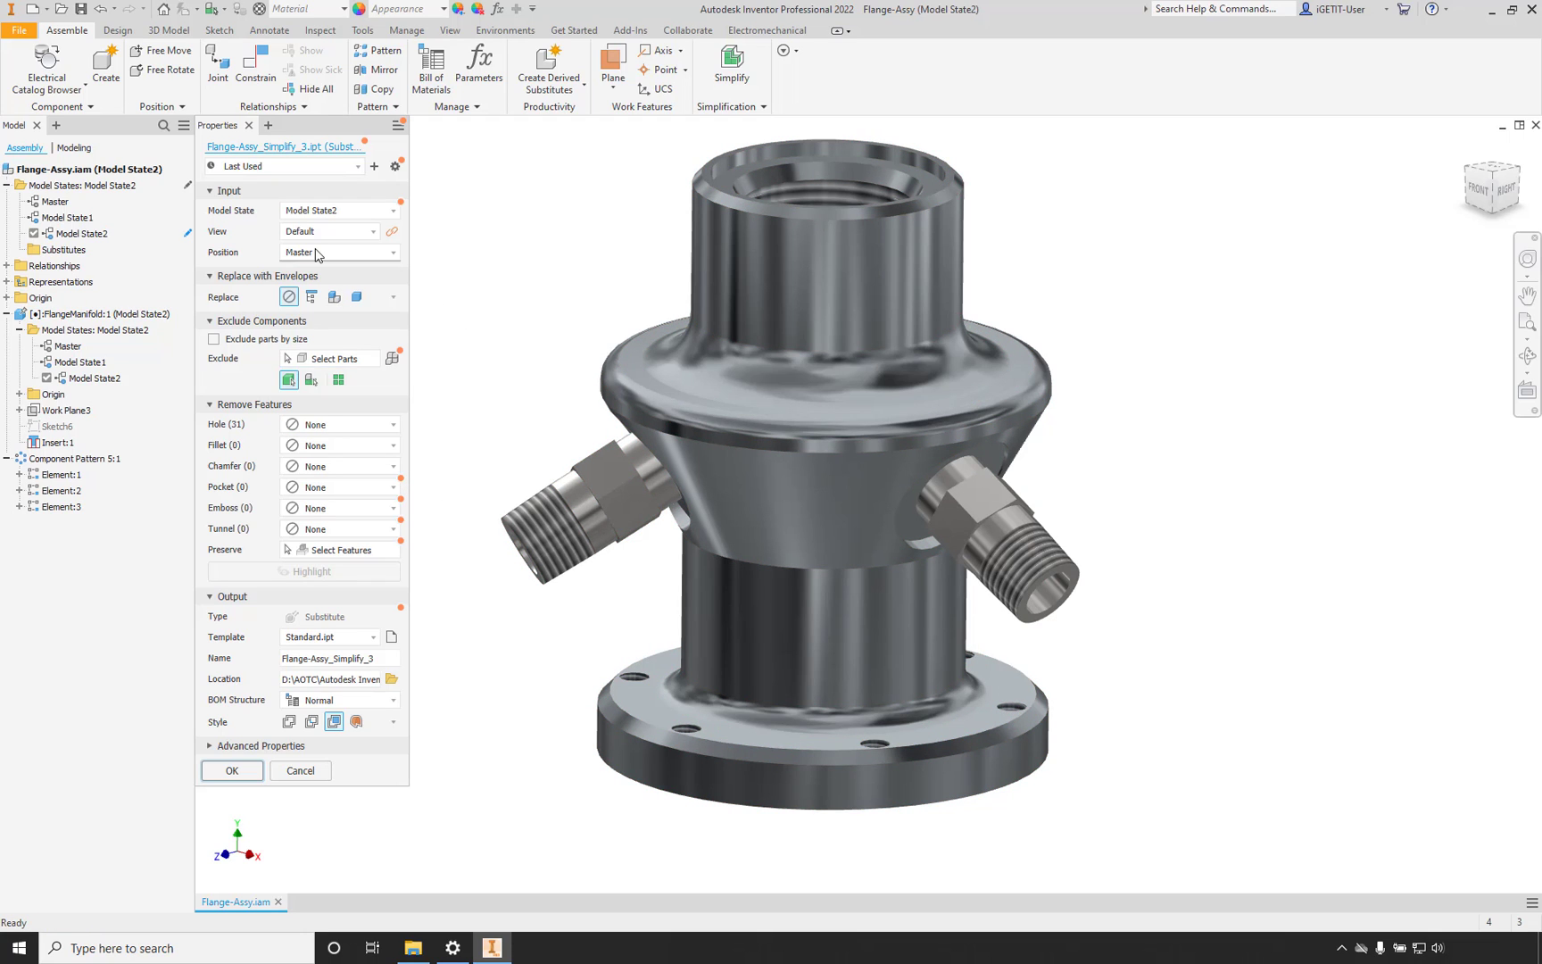
{"action": "left_click", "coordinate": [393, 425]}
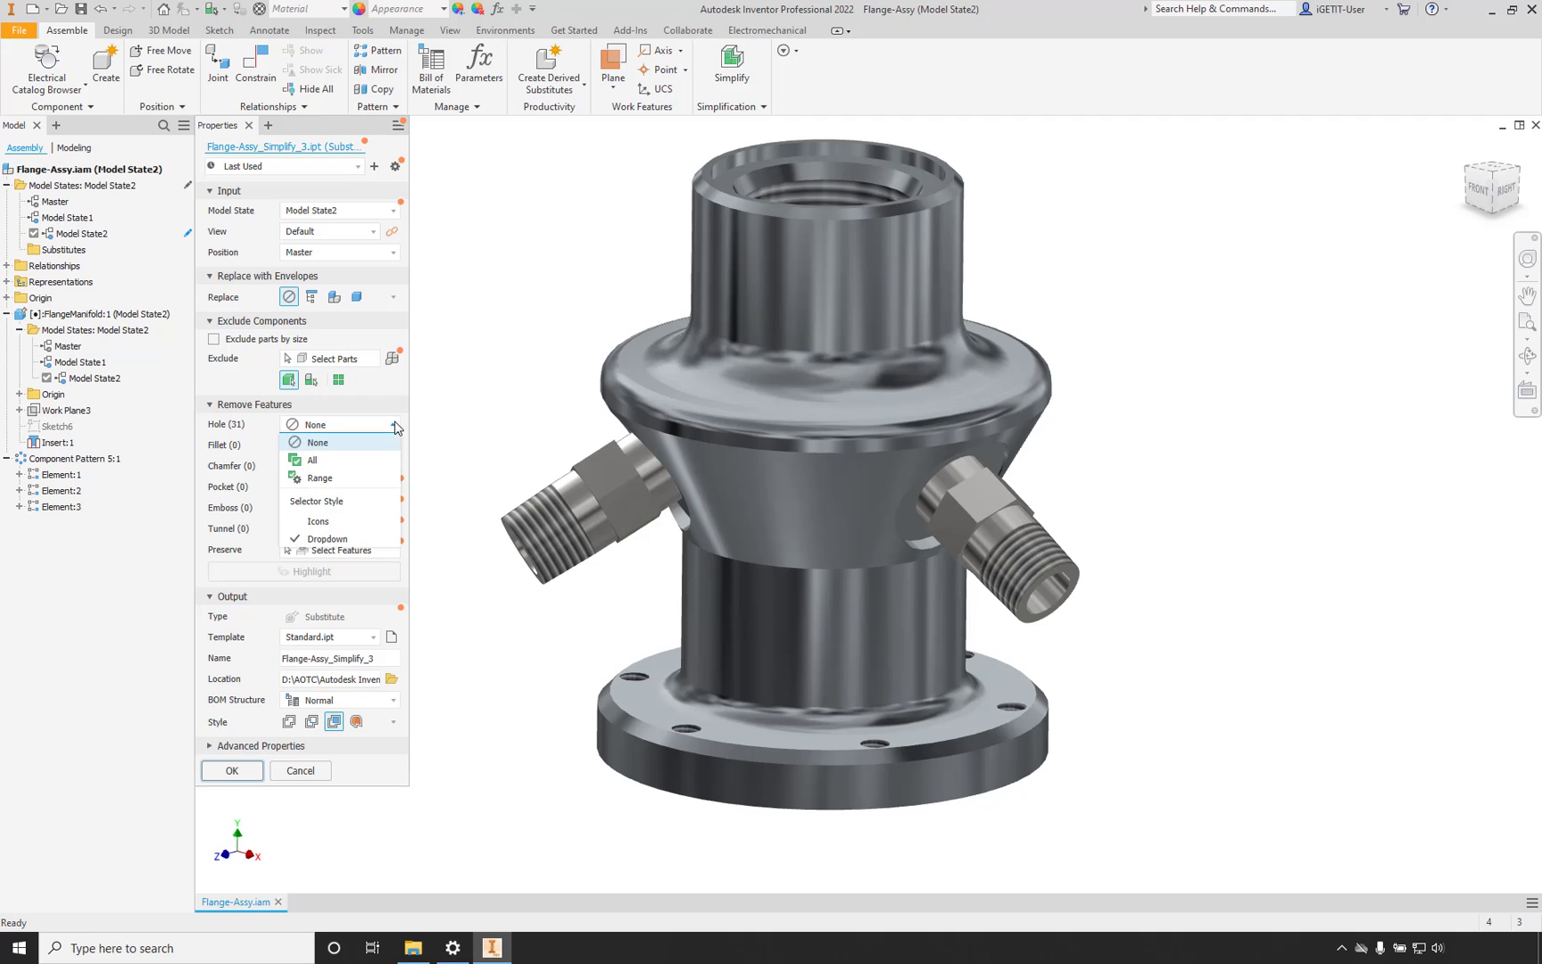
{"action": "left_click", "coordinate": [313, 460]}
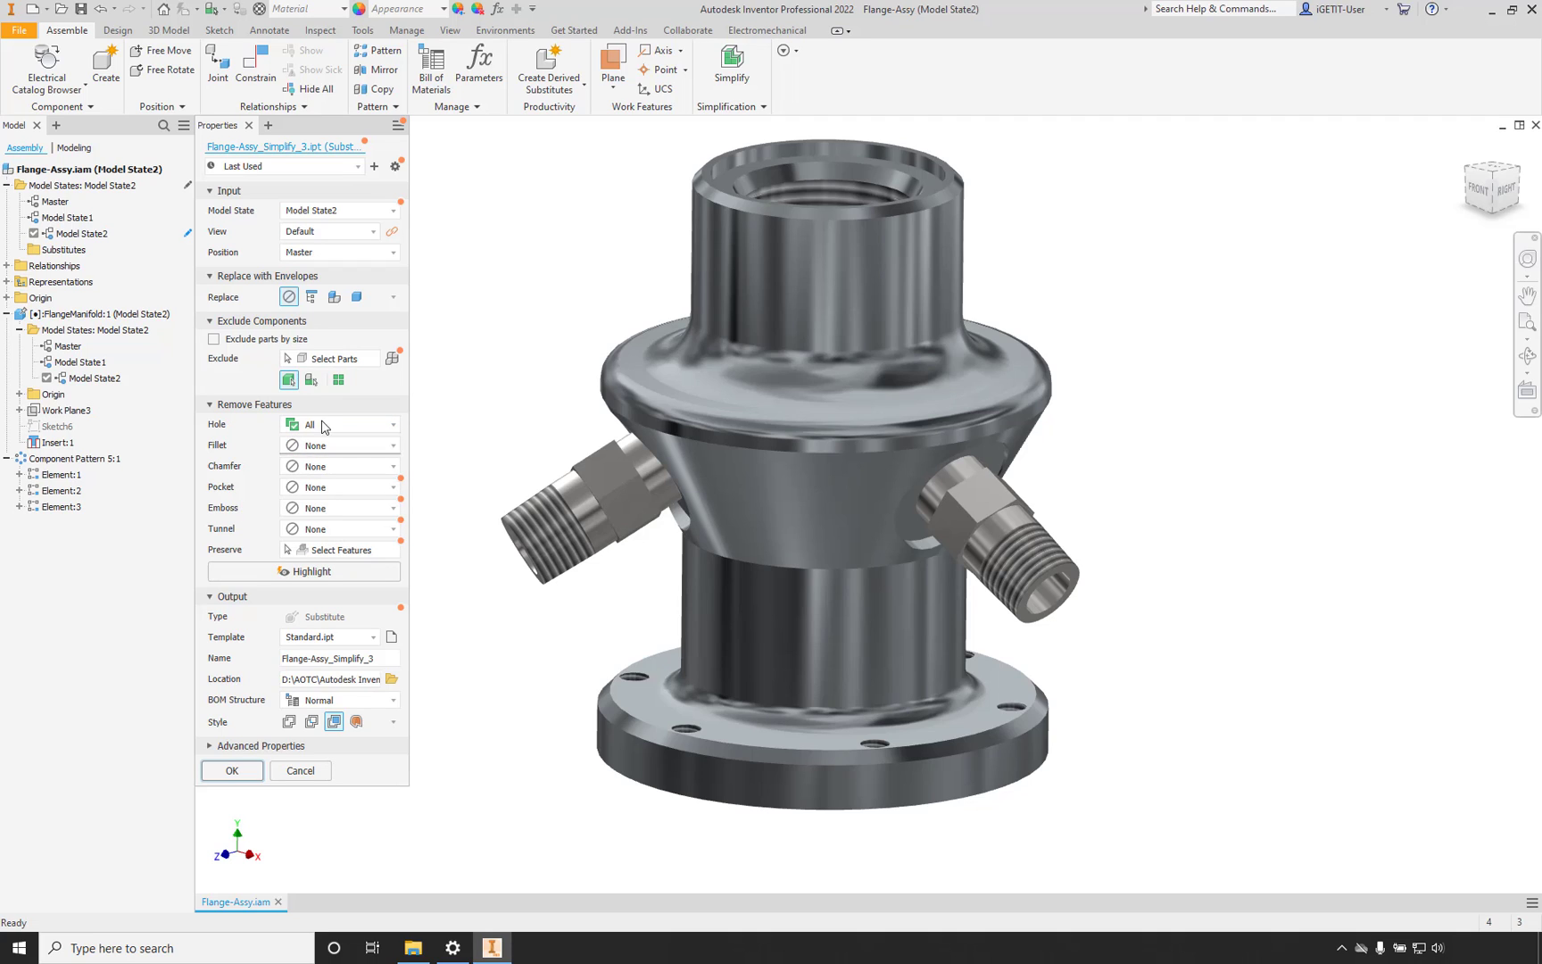
{"action": "left_click", "coordinate": [345, 569]}
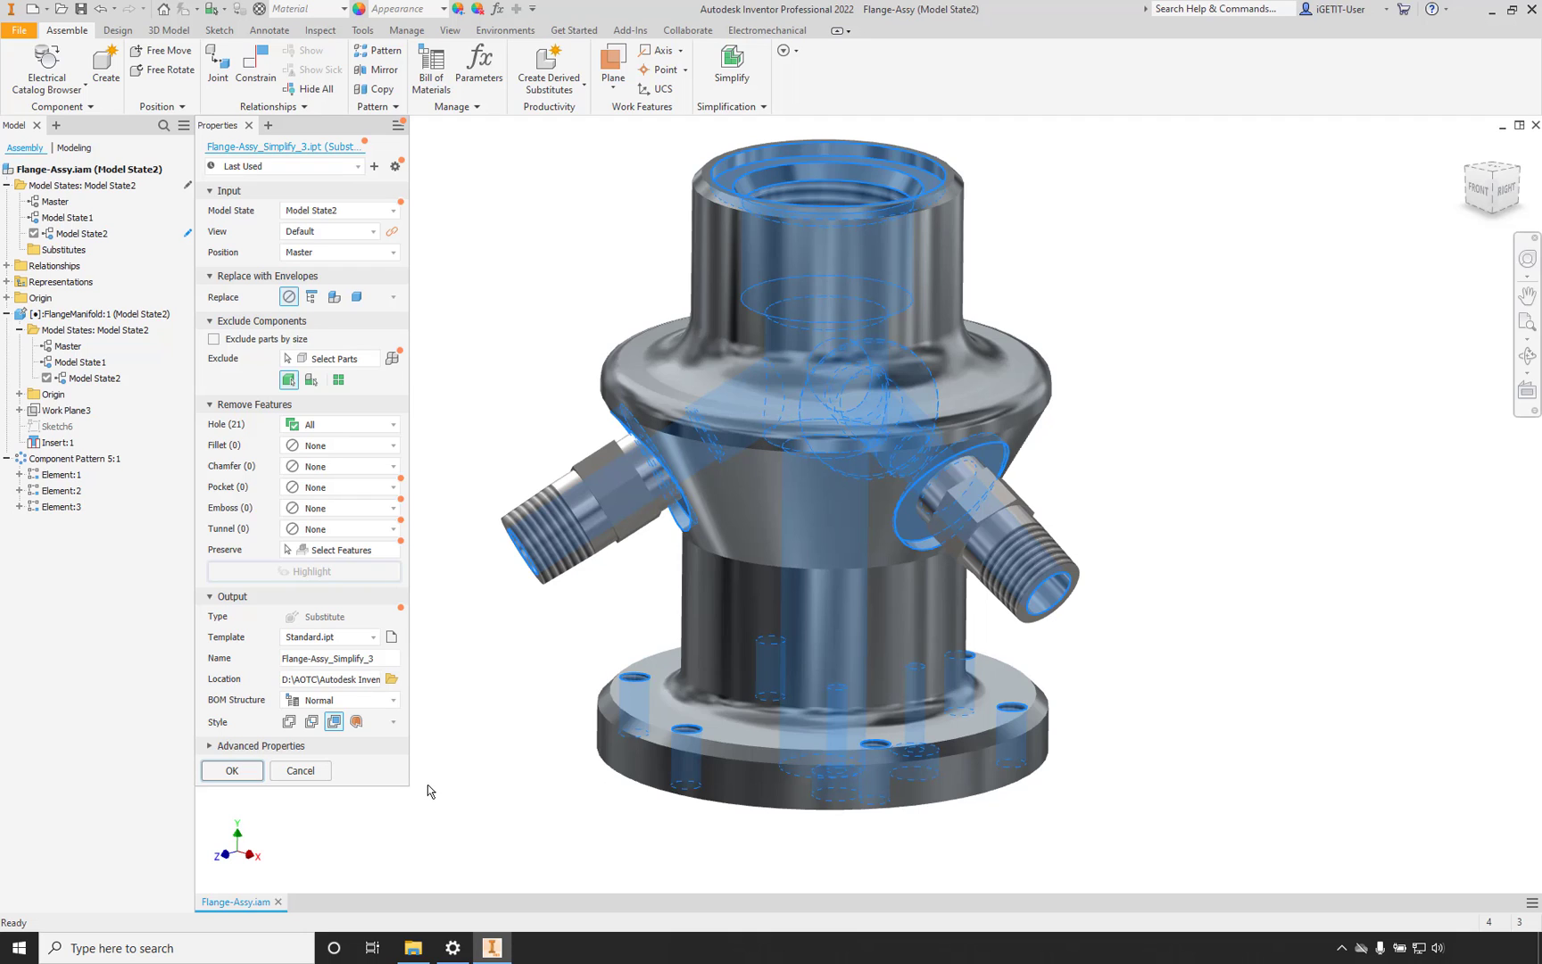
{"action": "left_click", "coordinate": [223, 773]}
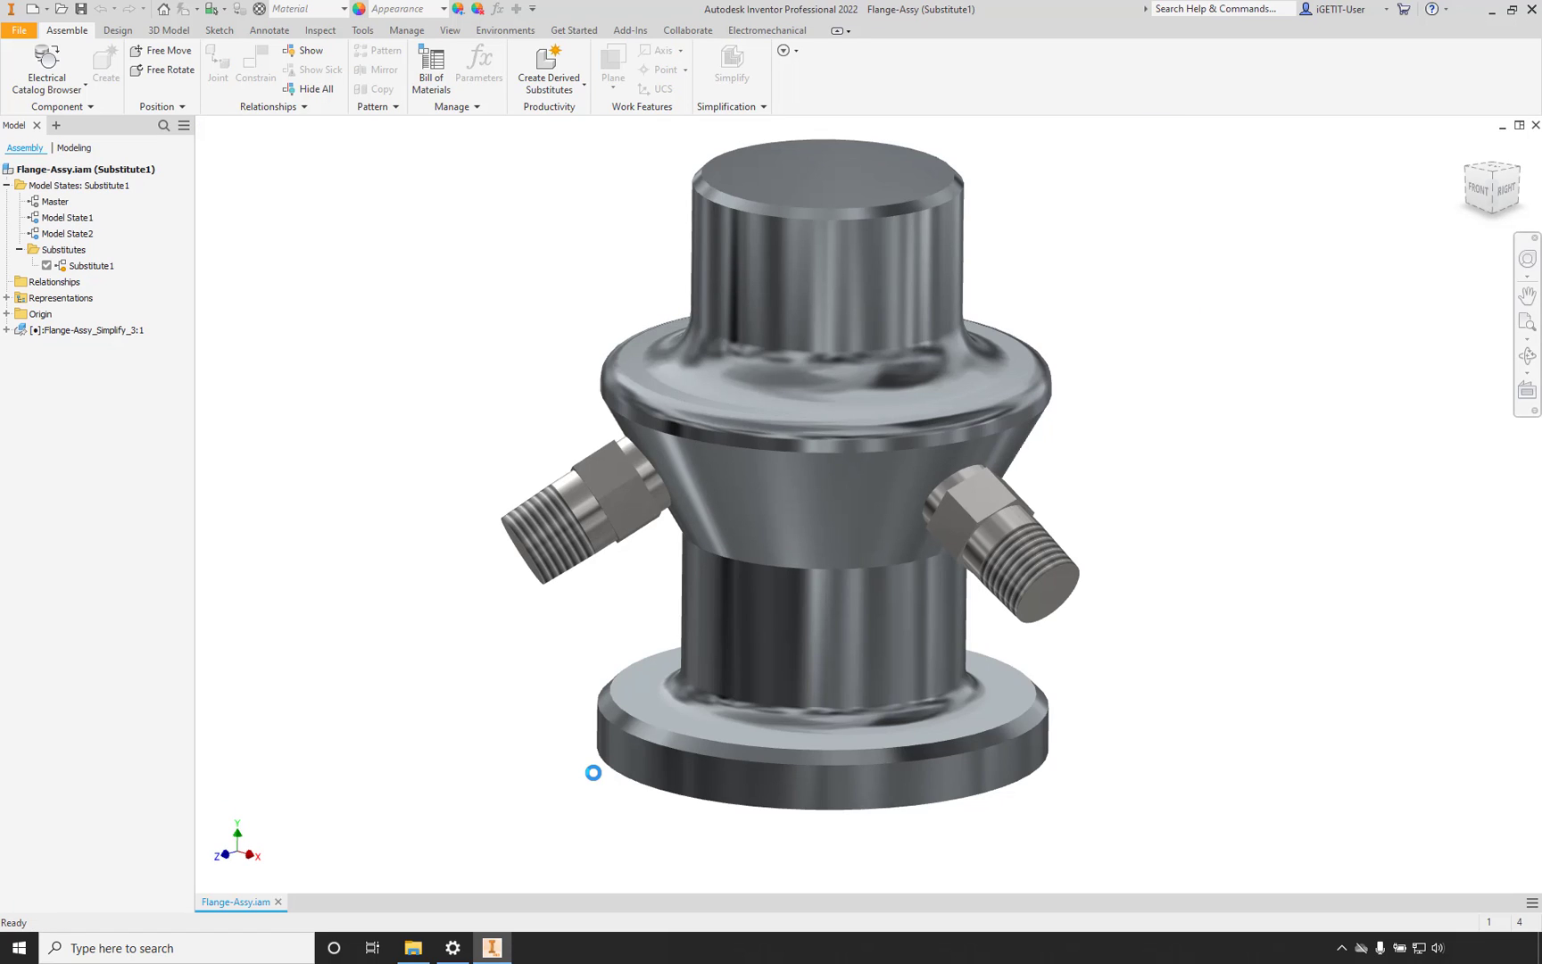
Compare the assembly's Master, Model State1, Model State2 and Substitute1 by activating them in turn, then view the substitute in the home orientation.
{"action": "left_click", "coordinate": [78, 266]}
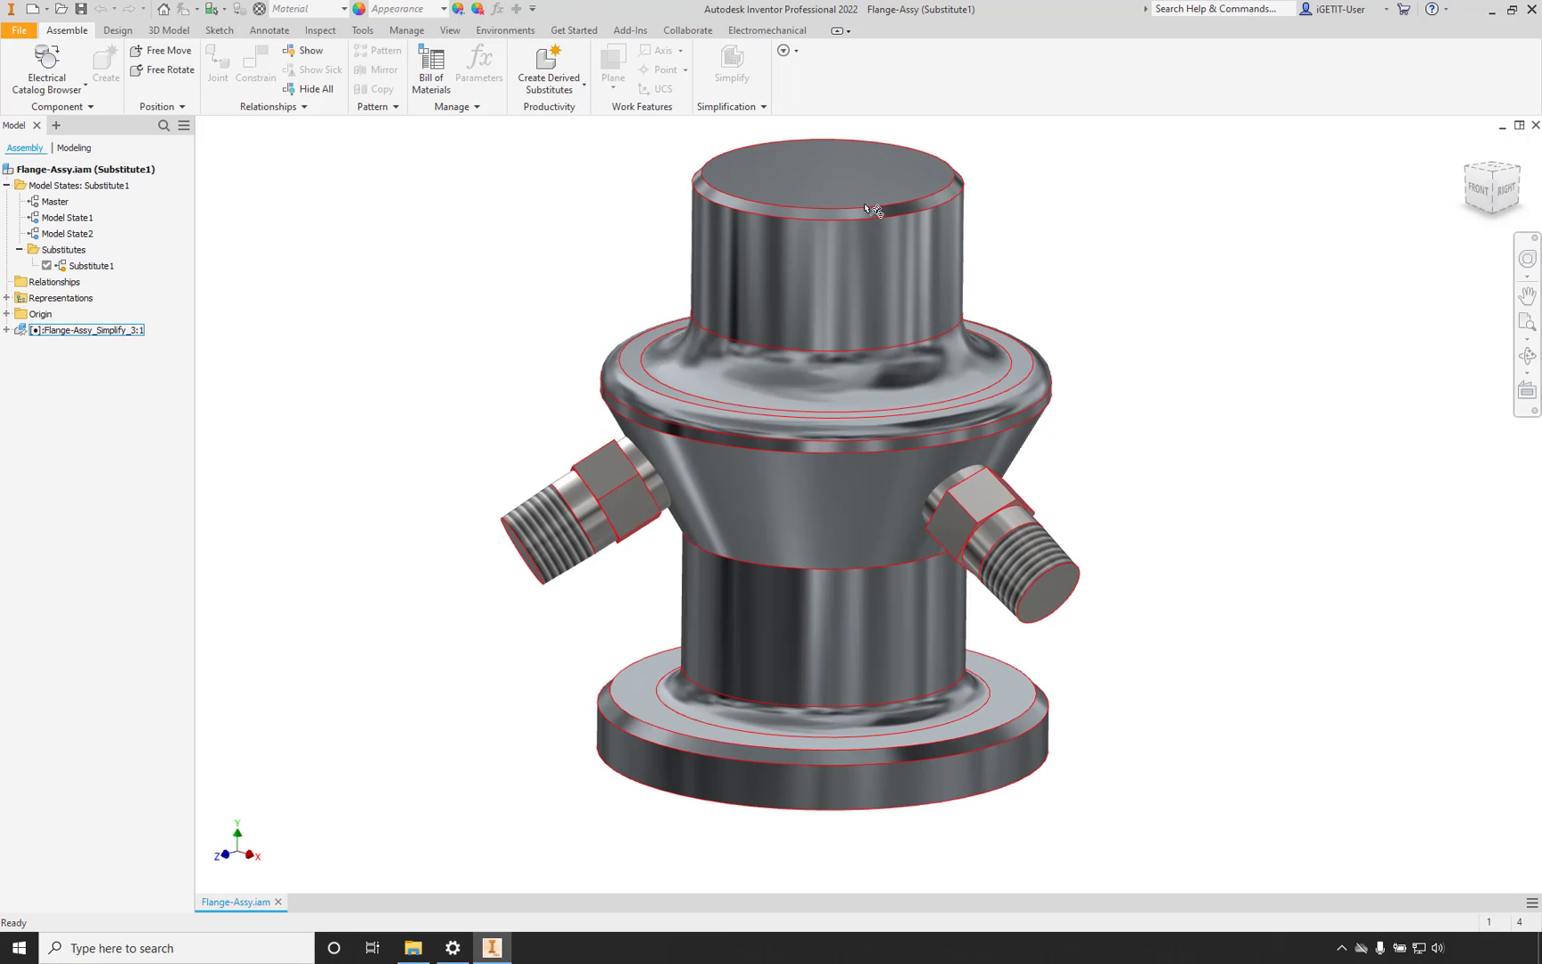
{"action": "double_click", "coordinate": [53, 202]}
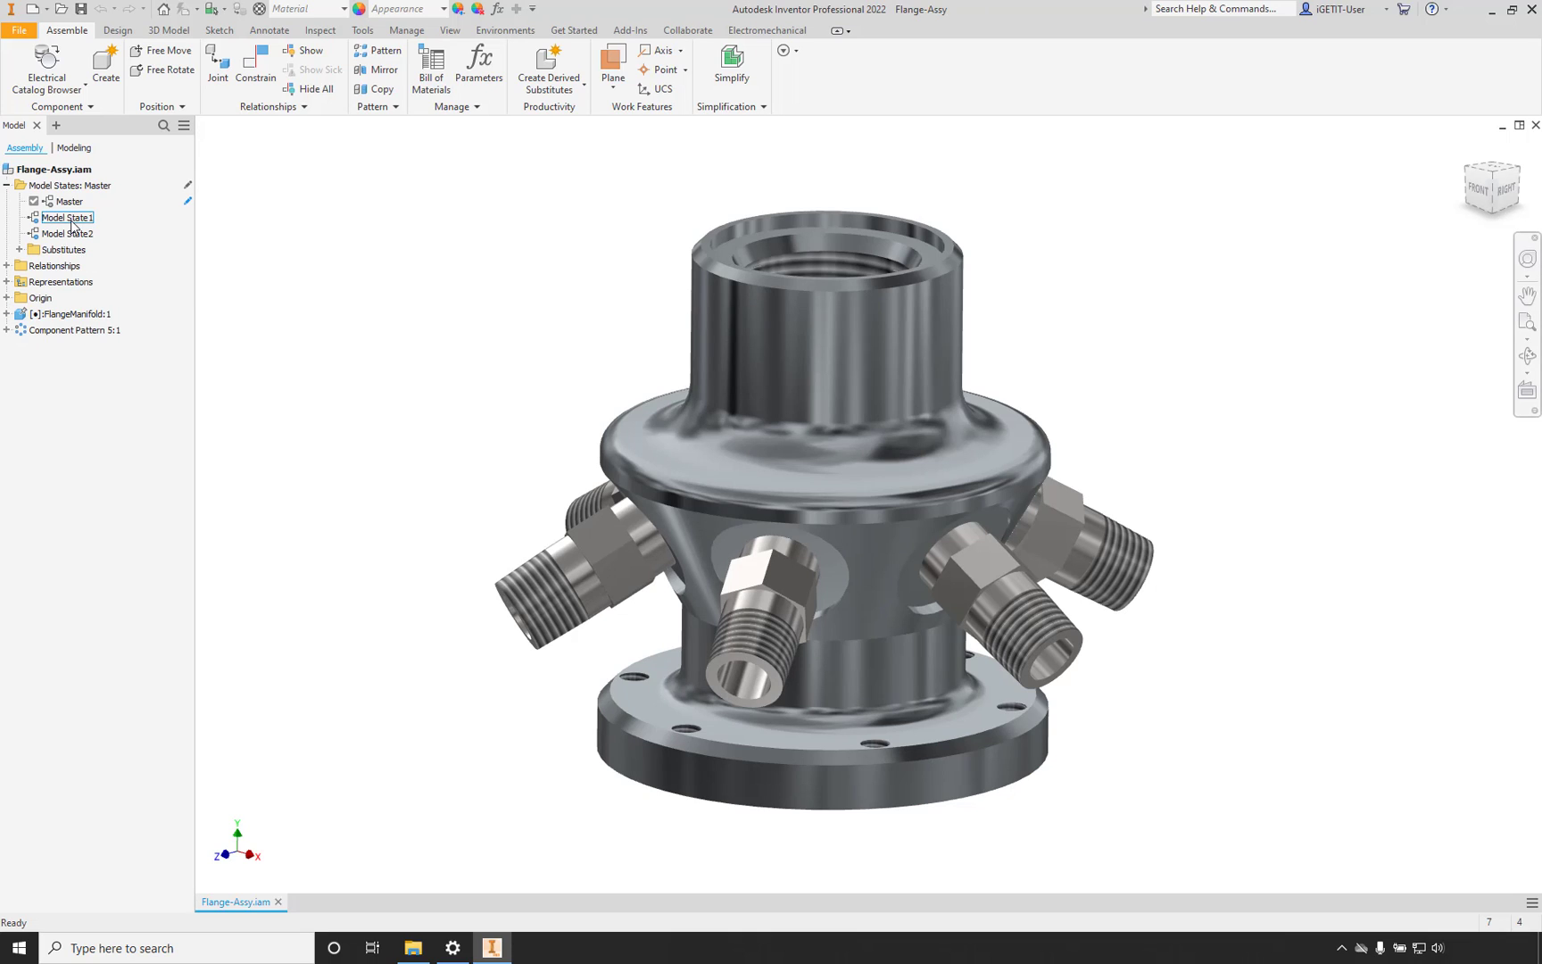
{"action": "left_click", "coordinate": [67, 217]}
{"action": "double_click", "coordinate": [77, 234]}
{"action": "left_click", "coordinate": [19, 250]}
{"action": "left_click", "coordinate": [76, 266]}
{"action": "double_click", "coordinate": [77, 267]}
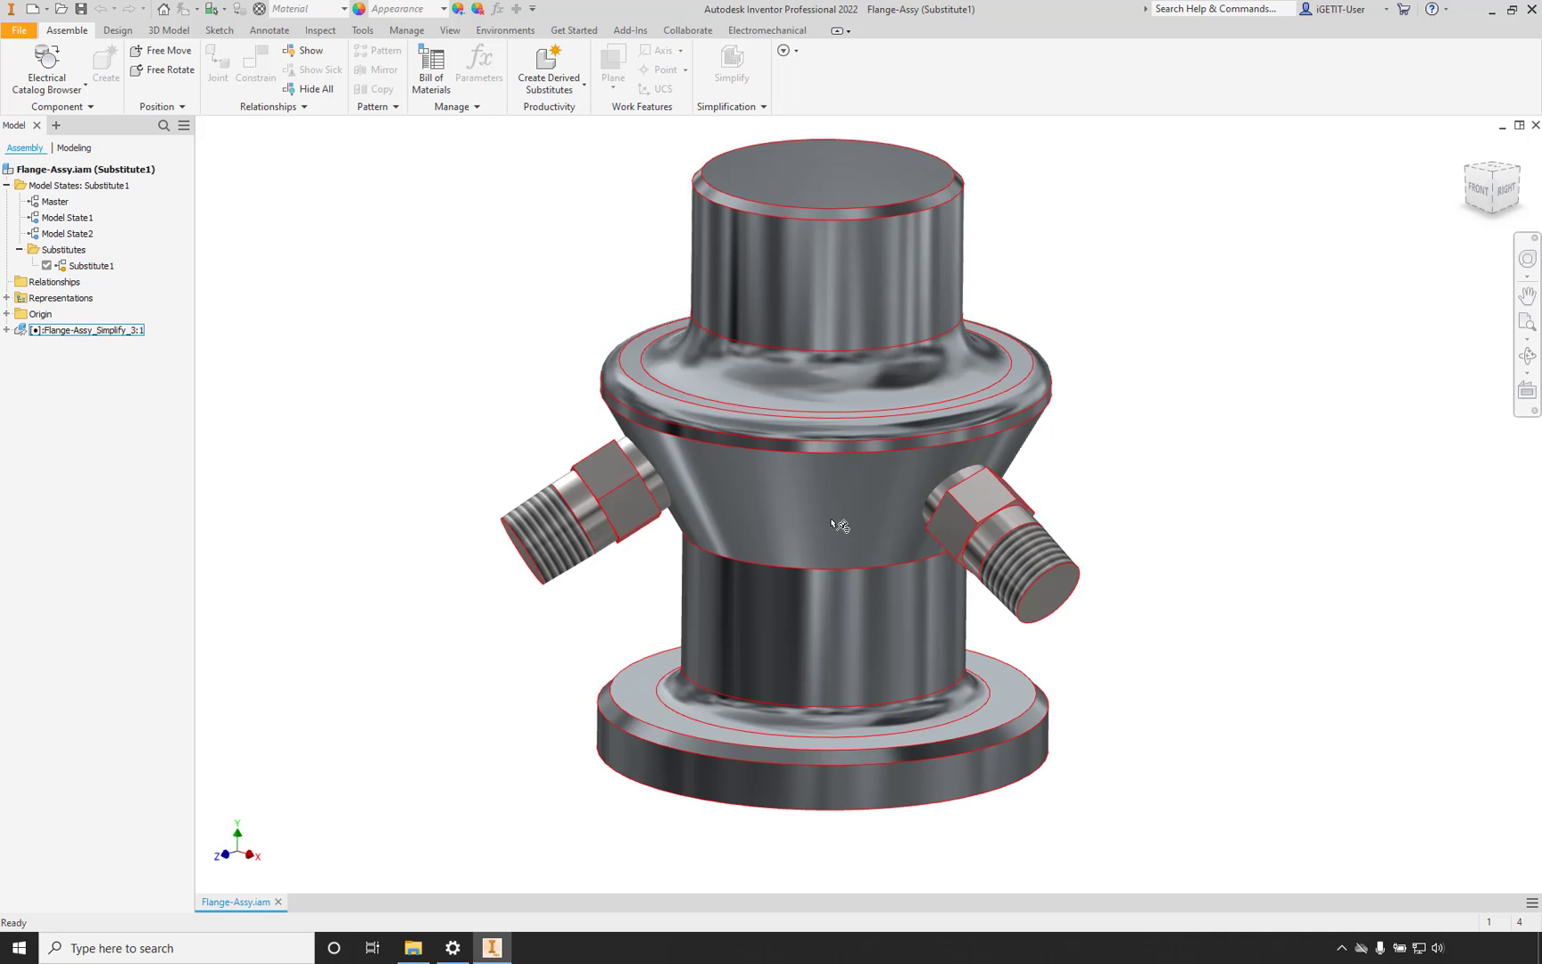
{"action": "middle_click_drag", "start_coordinate": [1184, 614], "coordinate": [1113, 605], "text": "shift"}
{"action": "key", "text": "F6"}
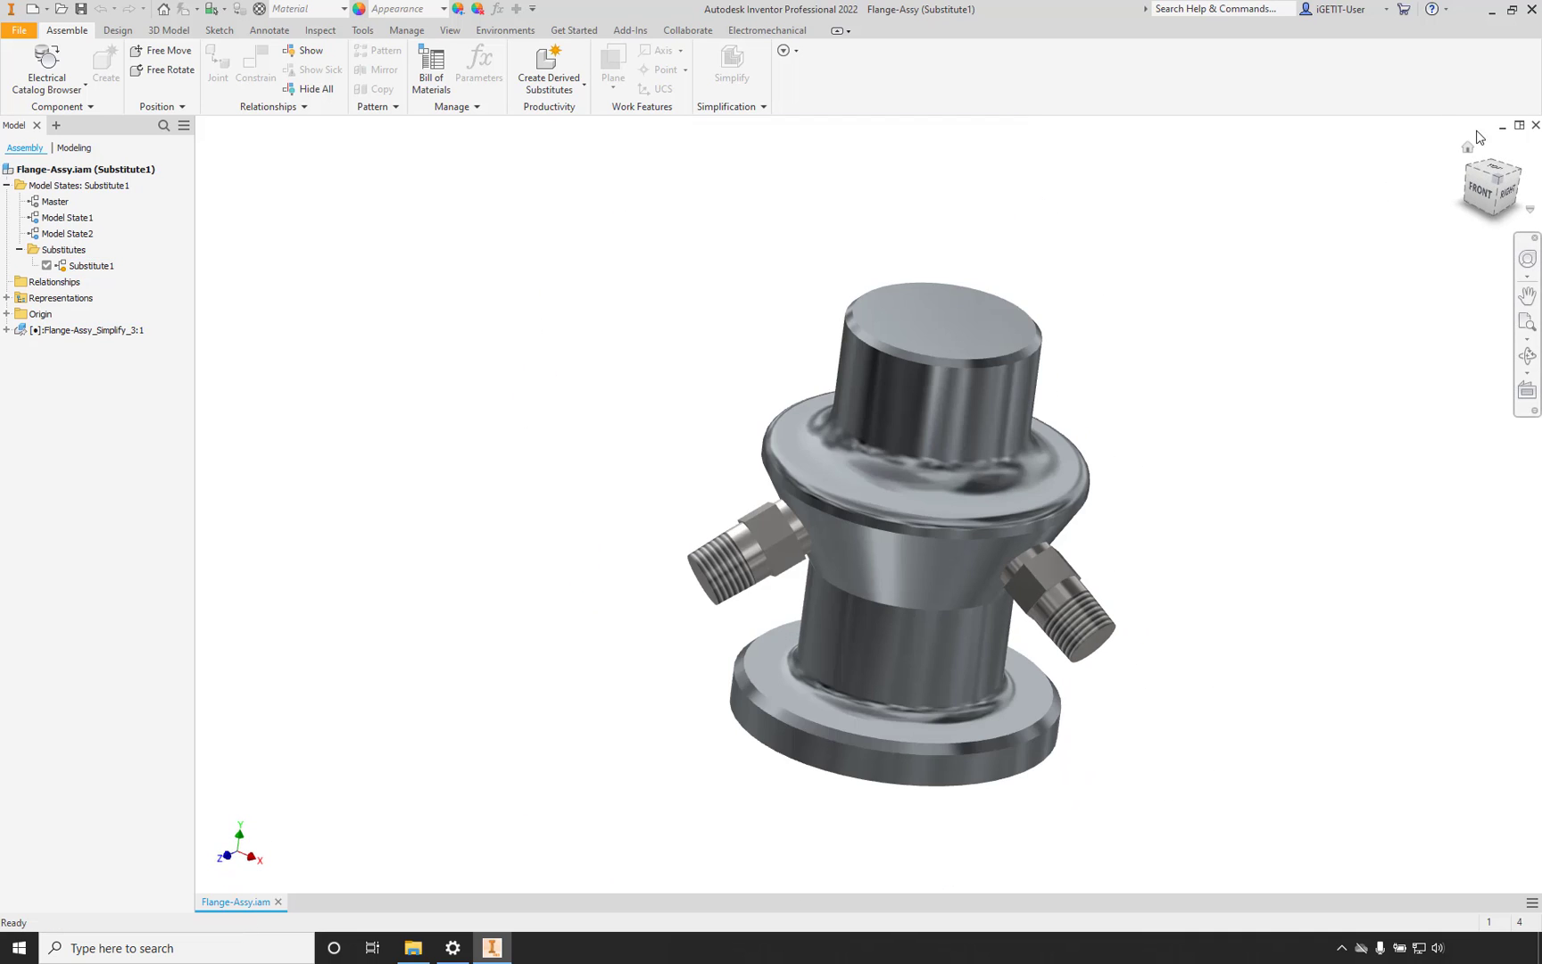
{"action": "left_click", "coordinate": [1468, 149]}
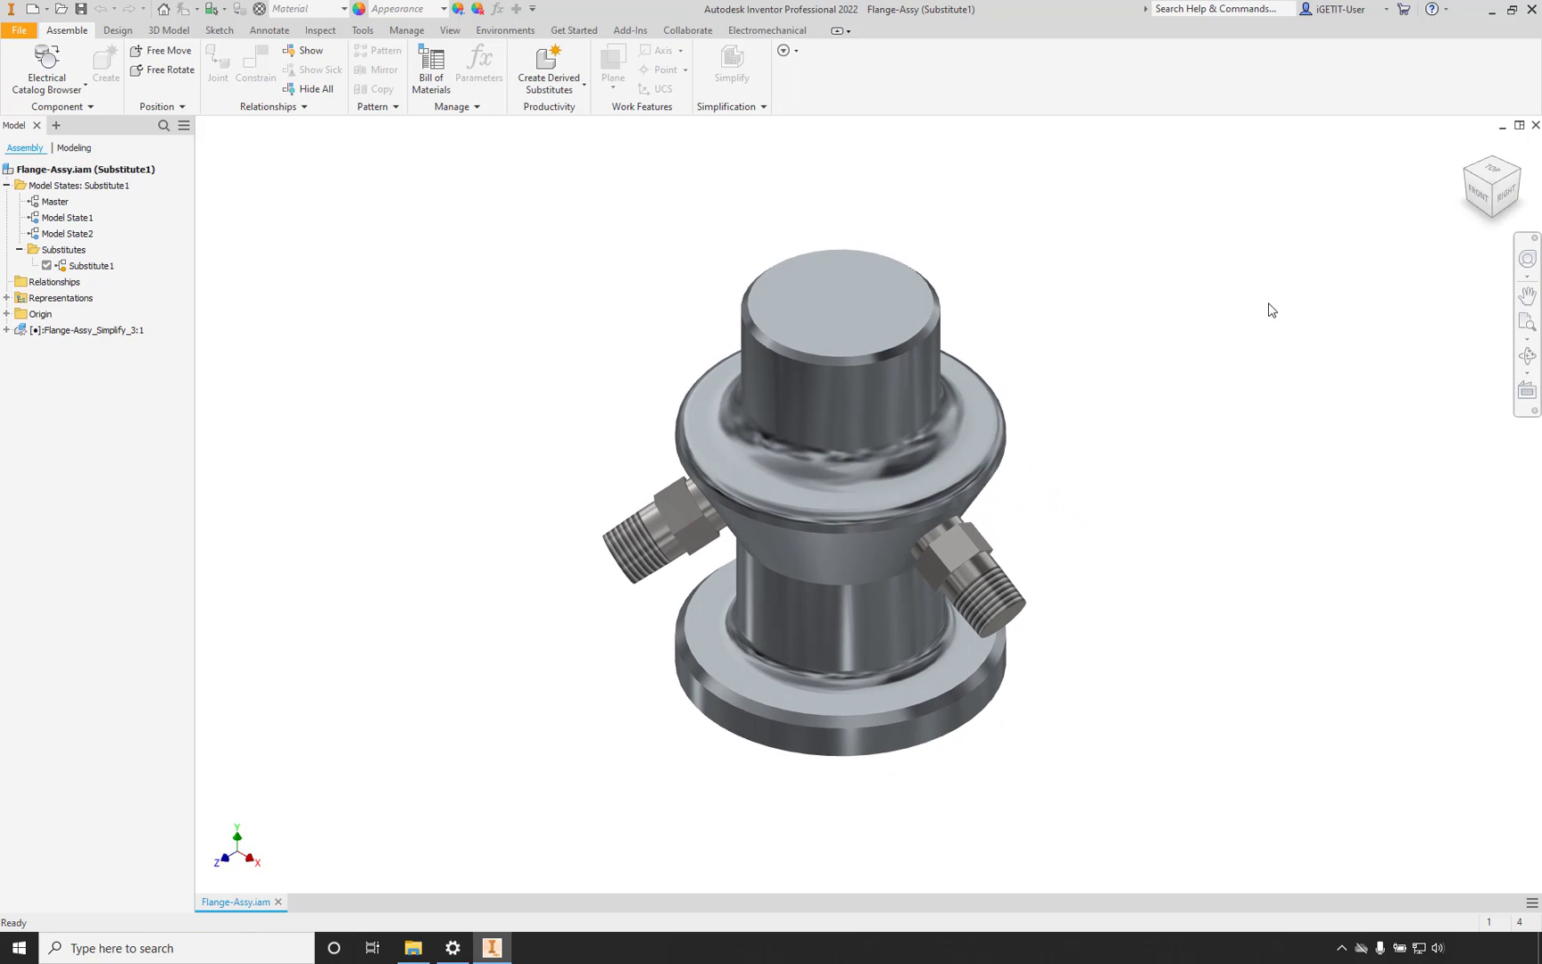